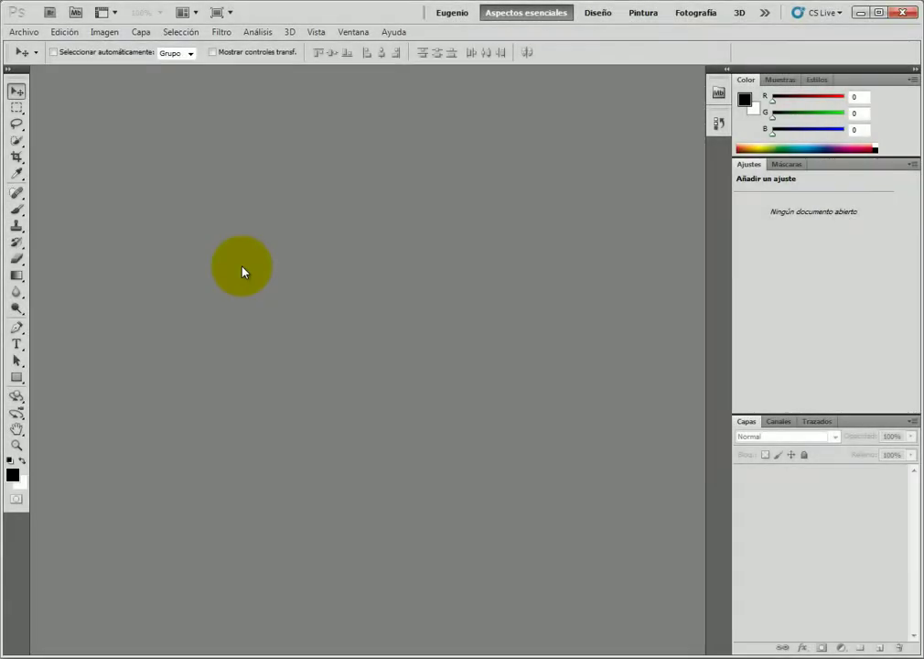
- Open Ejercicio.jpg from the Tema 8 folder through Bridge
left_click(50, 13)
double_click(291, 157)
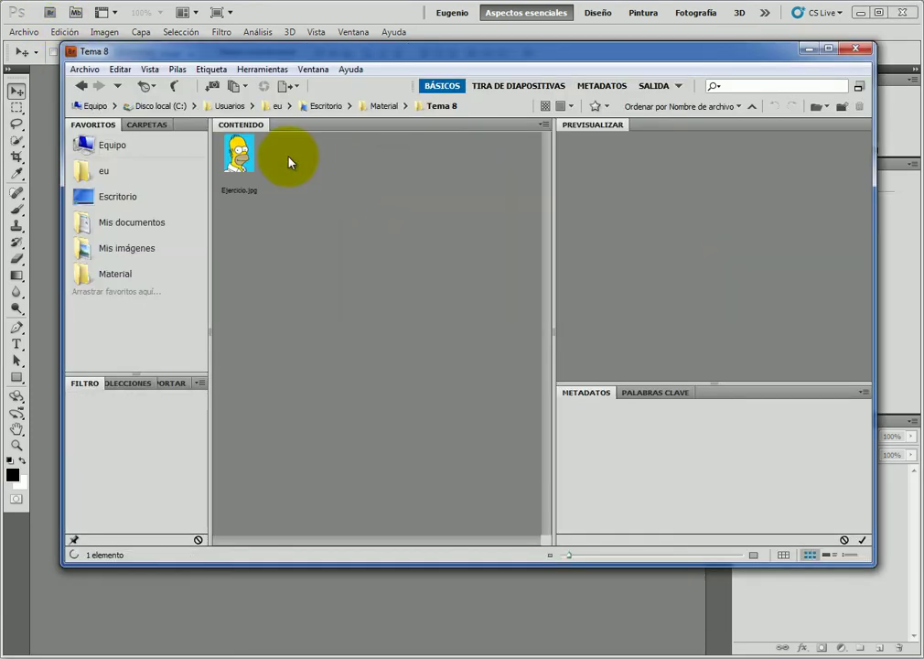
double_click(240, 158)
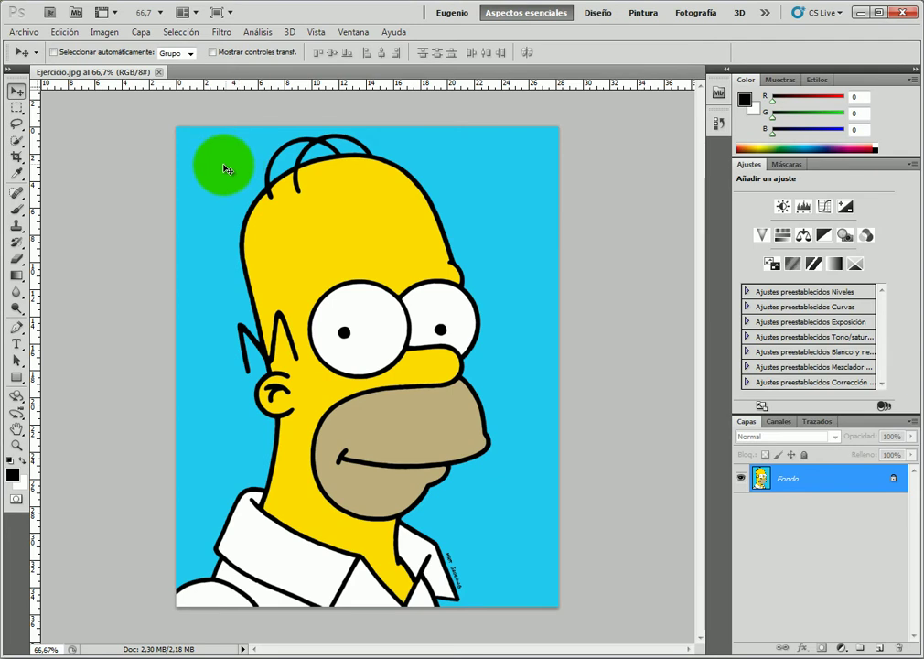
- With the Pen tool active, add a new path in the Paths panel named 'Contorno'
left_click(16, 327)
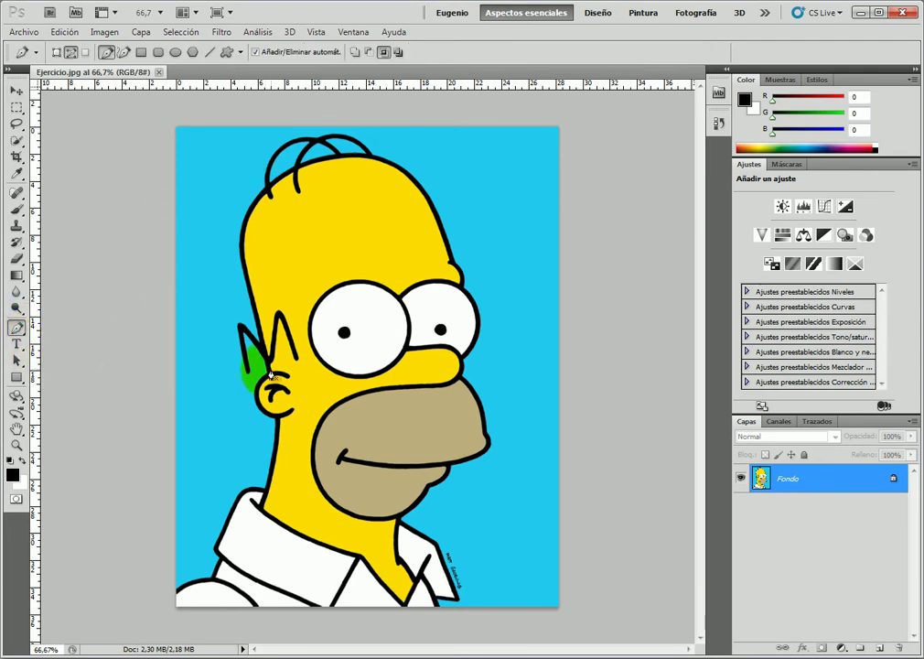
left_click(819, 422)
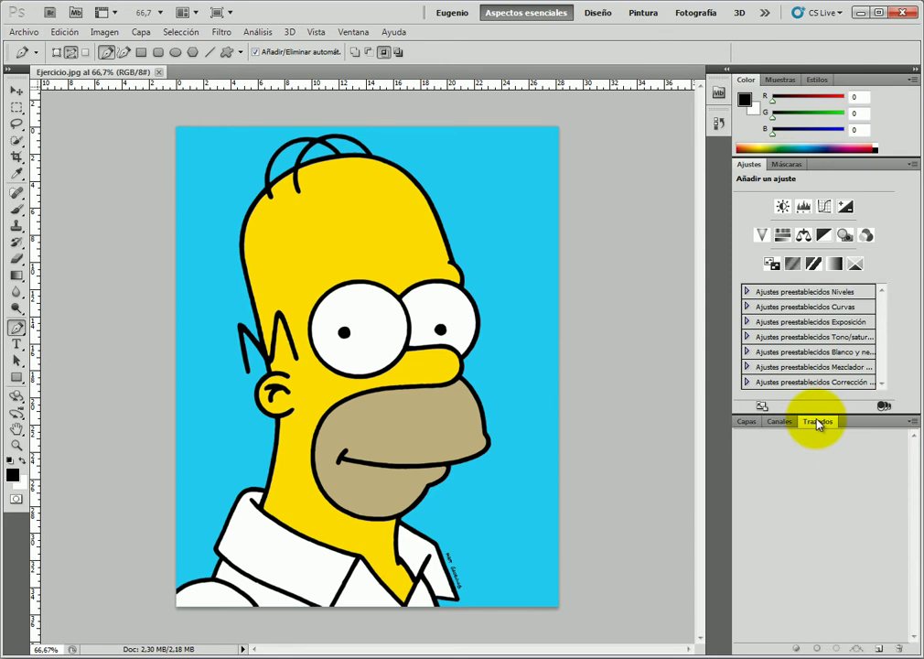
left_click(878, 647)
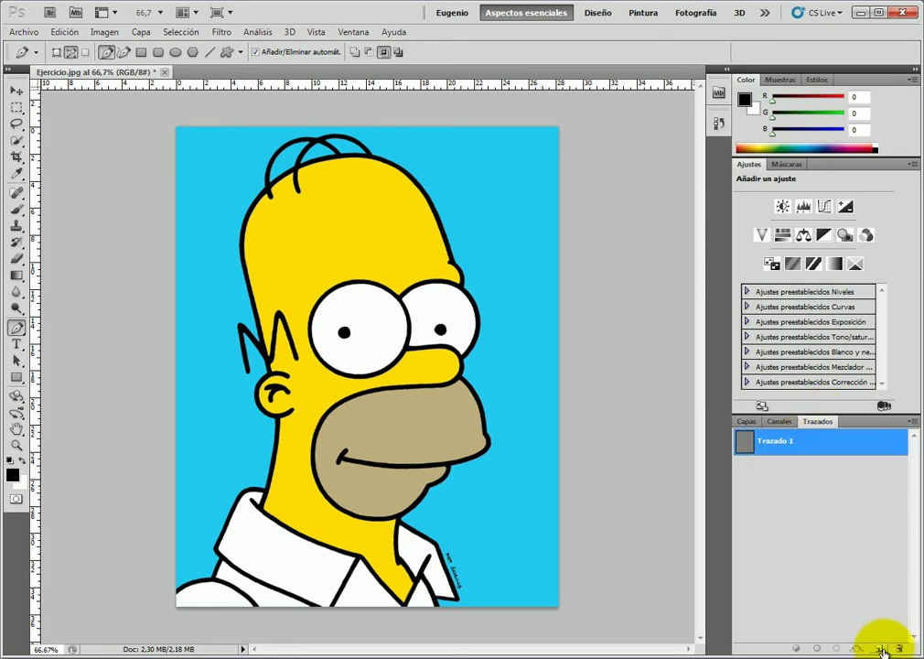
double_click(781, 443)
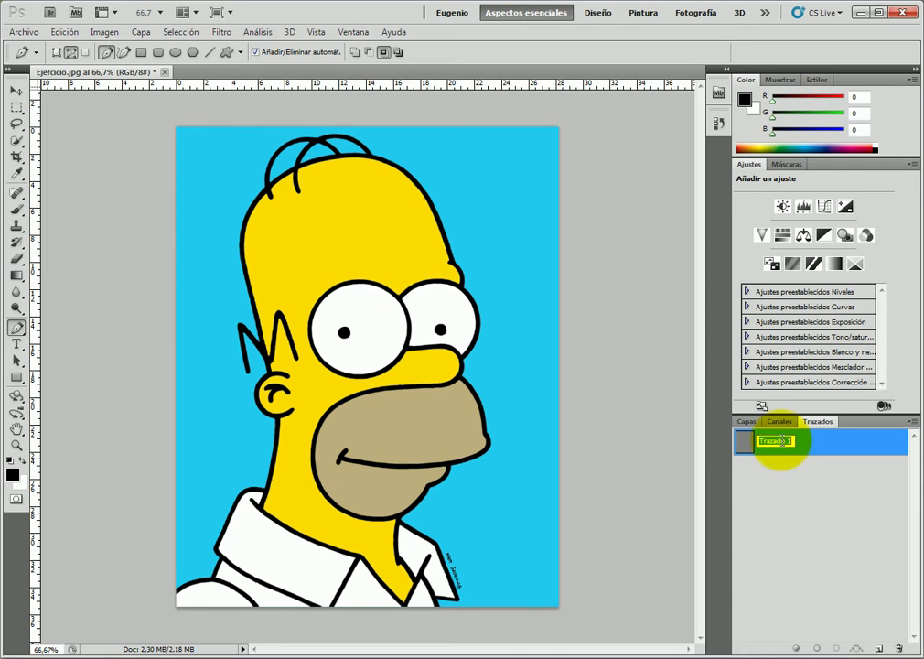
type("Conto")
type("rno")
key("Return")
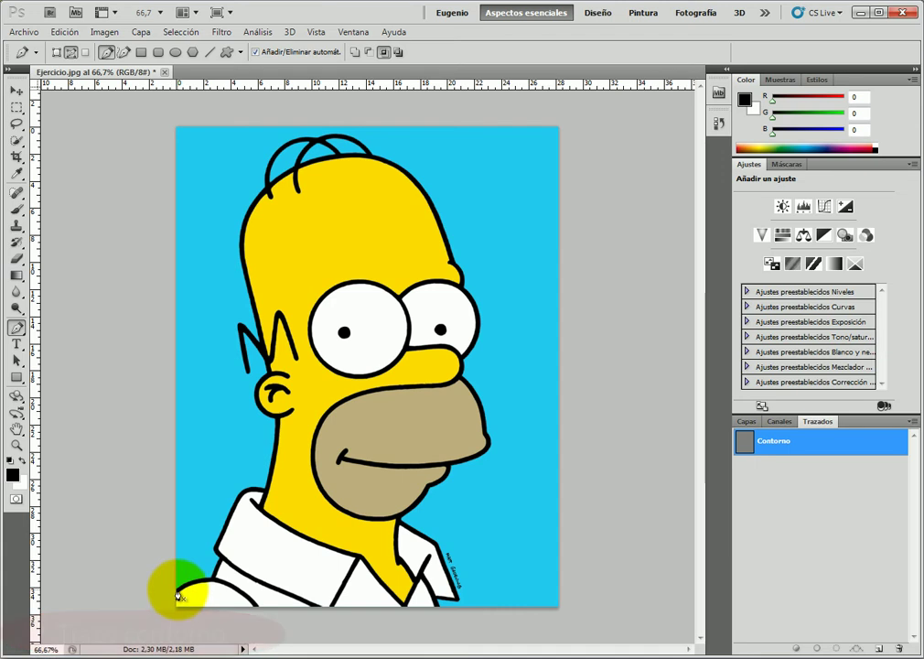
- Place Pen anchors from the lower-left shoulder up past the neck and ear to the head's top
mouse_move(193, 583)
left_mouse_down()
mouse_move(218, 573)
mouse_move(223, 530)
mouse_move(243, 499)
left_mouse_up()
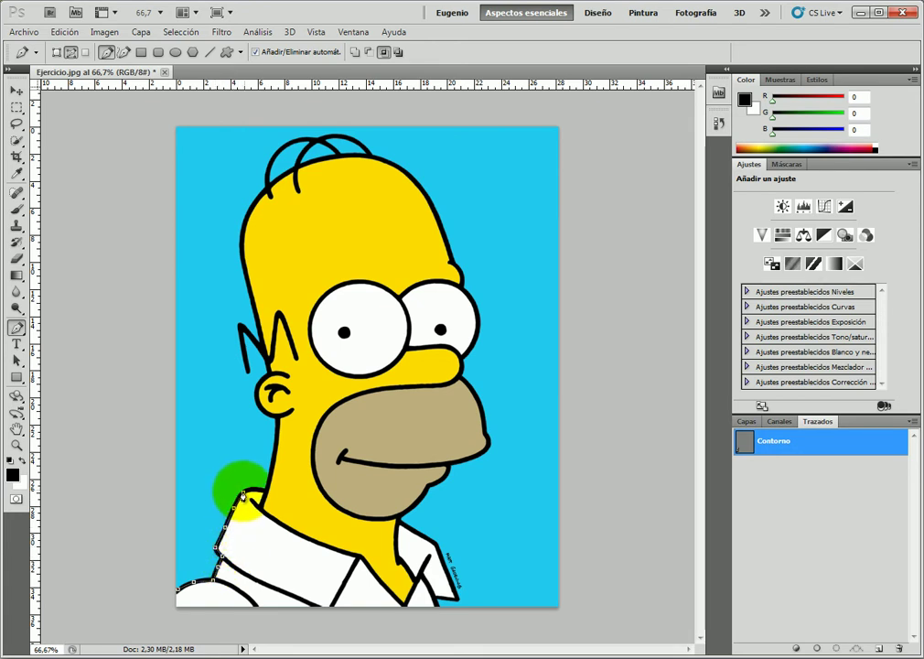
mouse_move(243, 499)
left_mouse_down()
mouse_move(267, 492)
mouse_move(276, 429)
mouse_move(257, 401)
mouse_move(271, 378)
mouse_move(248, 317)
mouse_move(243, 225)
mouse_move(290, 175)
mouse_move(352, 160)
mouse_move(407, 179)
mouse_move(431, 212)
left_mouse_up()
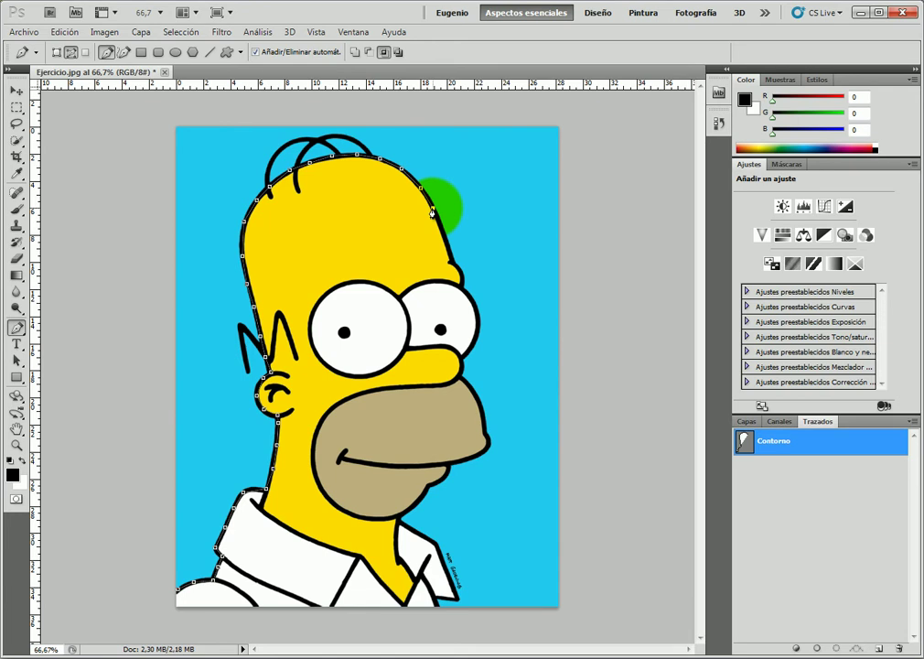
- Add anchors down the back of the head and nose, returning to the lower-left start
left_click_drag(432, 212, 435, 214)
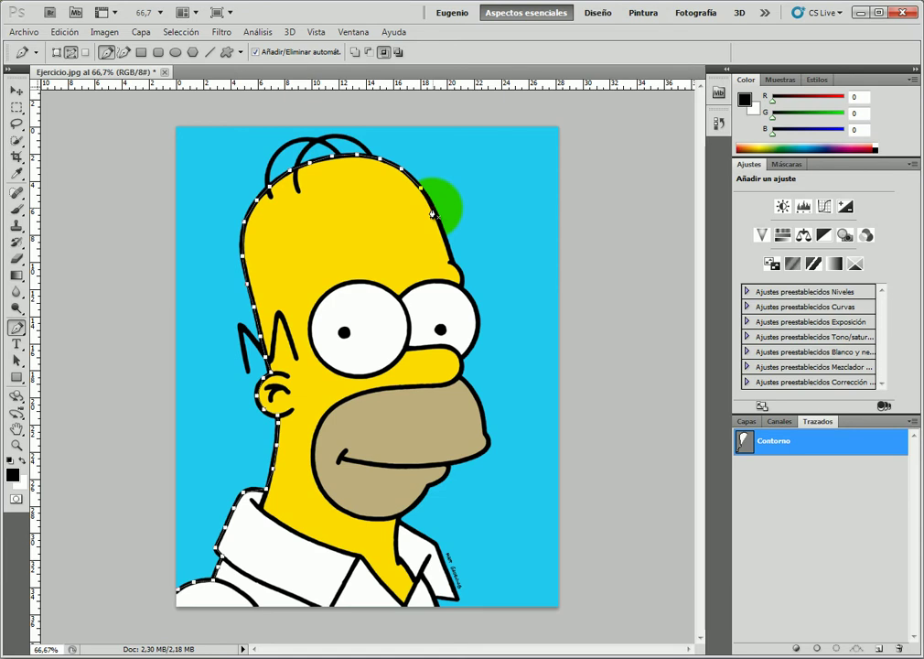
mouse_move(432, 212)
left_mouse_down()
mouse_move(475, 339)
mouse_move(464, 364)
left_mouse_up()
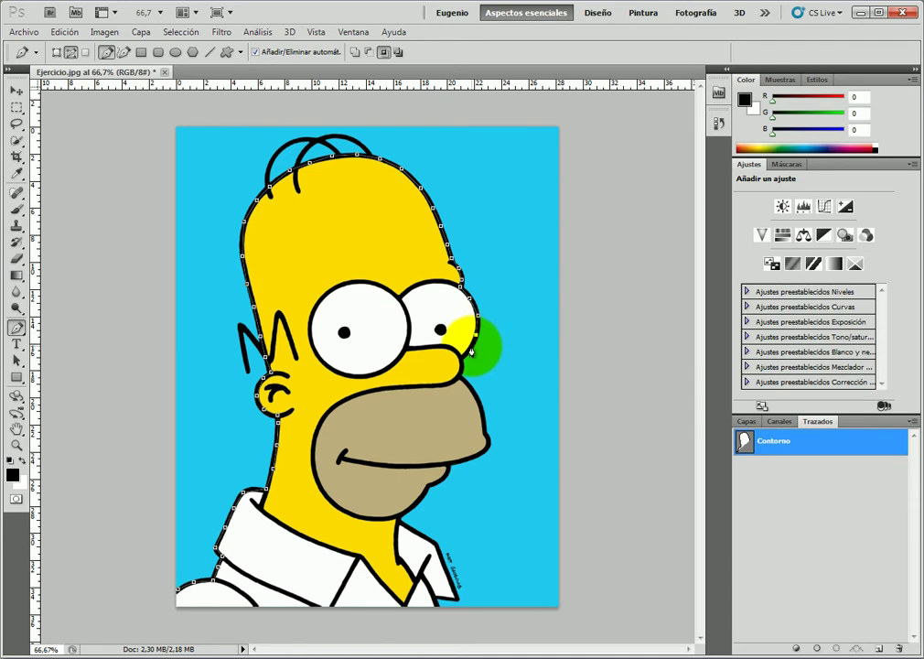
mouse_move(464, 365)
left_mouse_down()
mouse_move(483, 428)
mouse_move(476, 460)
mouse_move(449, 462)
mouse_move(442, 481)
mouse_move(393, 527)
mouse_move(432, 540)
mouse_move(452, 591)
mouse_move(357, 613)
mouse_move(175, 611)
mouse_move(179, 596)
left_mouse_up()
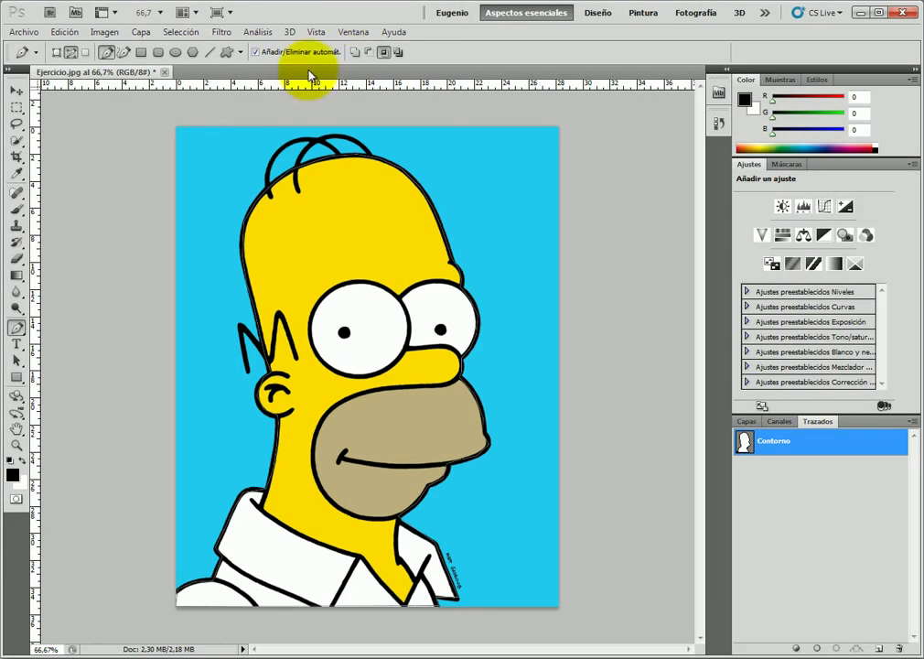
- Zoom to 200% on the left shoulder and switch to the Convert Anchor Point tool
left_click(17, 445)
left_click(188, 560)
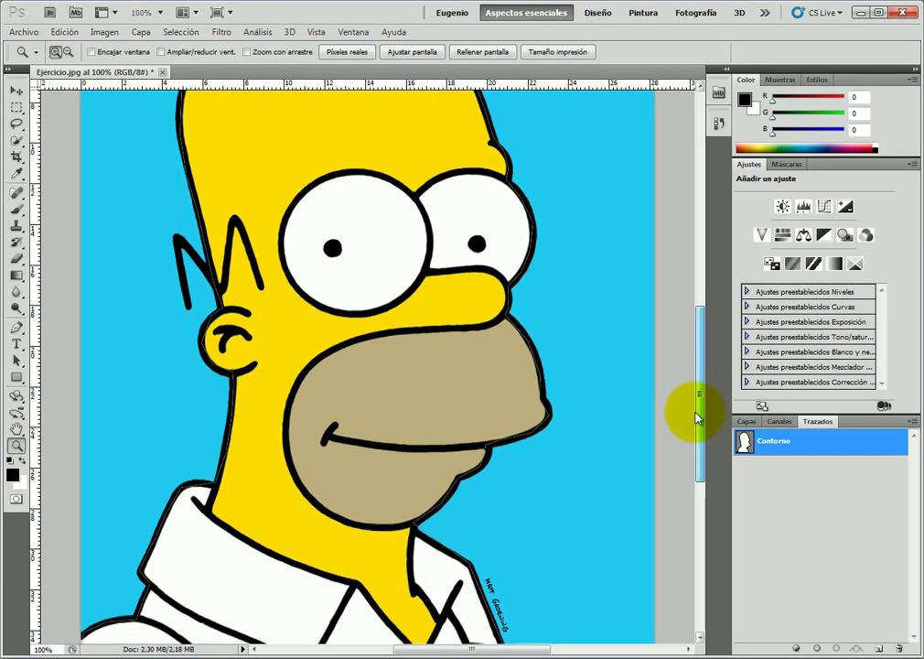
left_click_drag(692, 407, 686, 463)
left_click(112, 360)
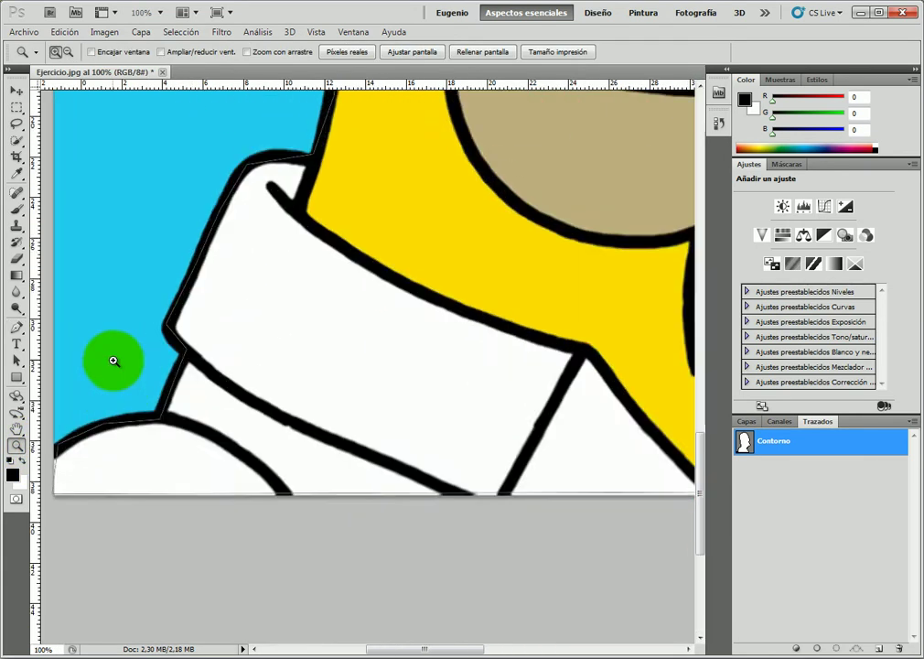
left_click(16, 328)
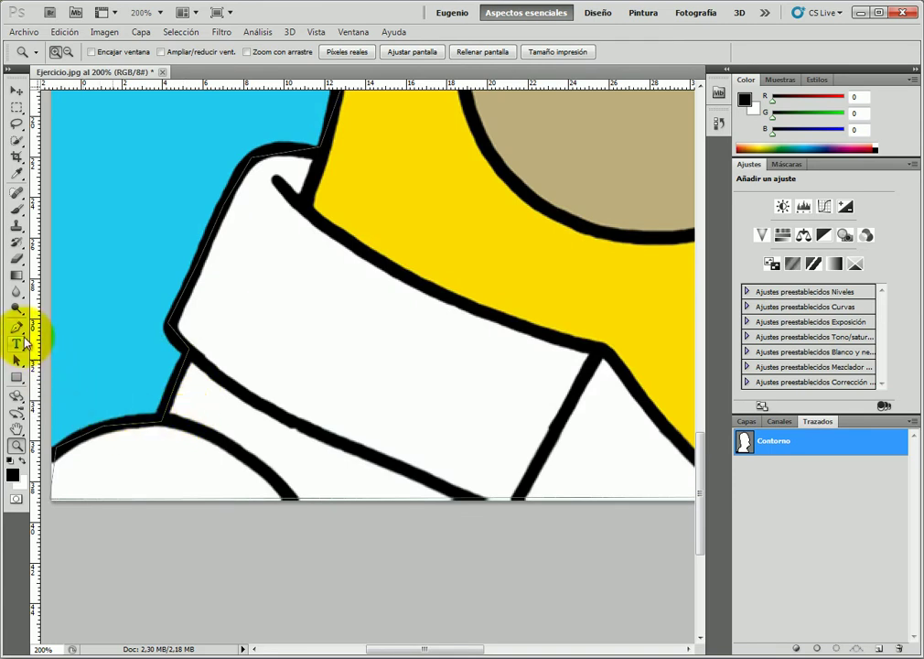
left_click(164, 383)
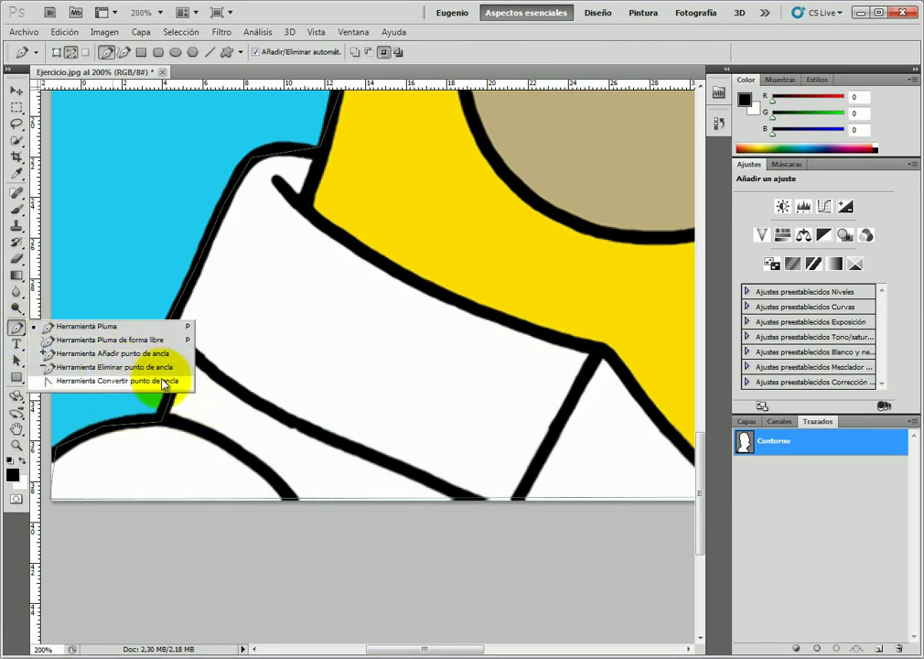
left_click(164, 382)
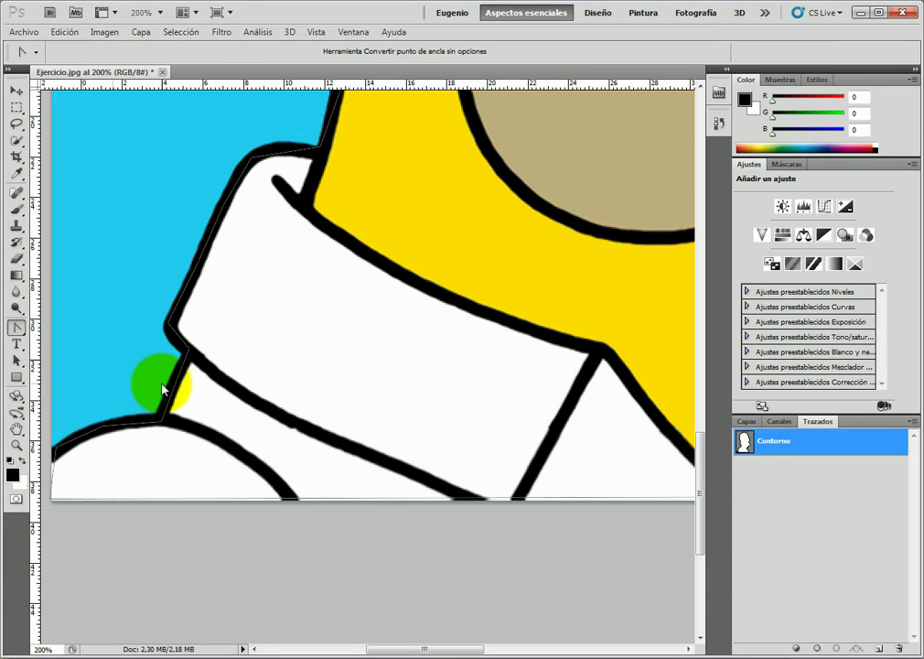
- Curve the lower-shoulder and collar anchors so the path follows the black outline
left_click_drag(162, 390, 167, 383)
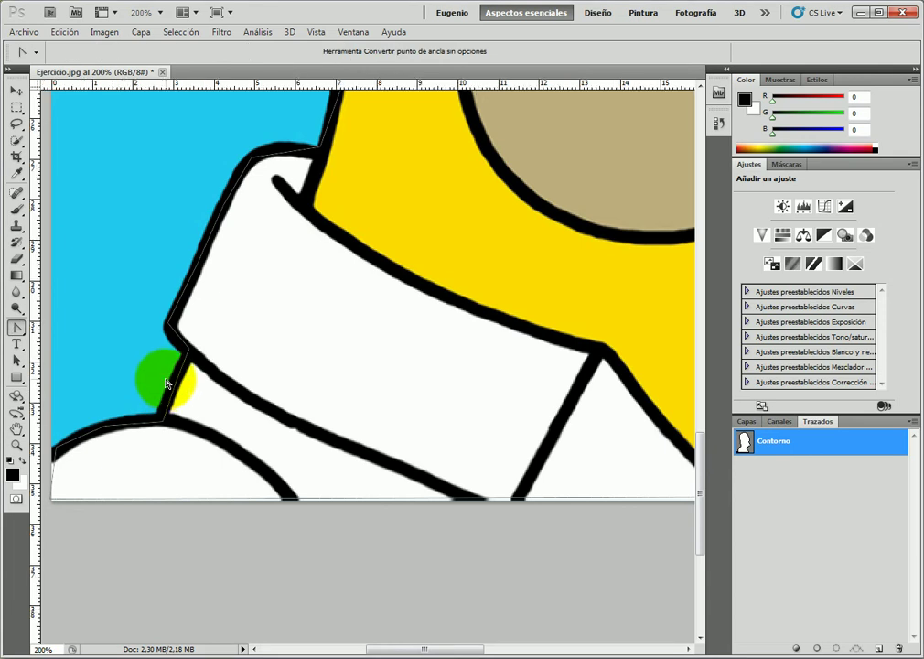
left_click_drag(167, 383, 106, 427)
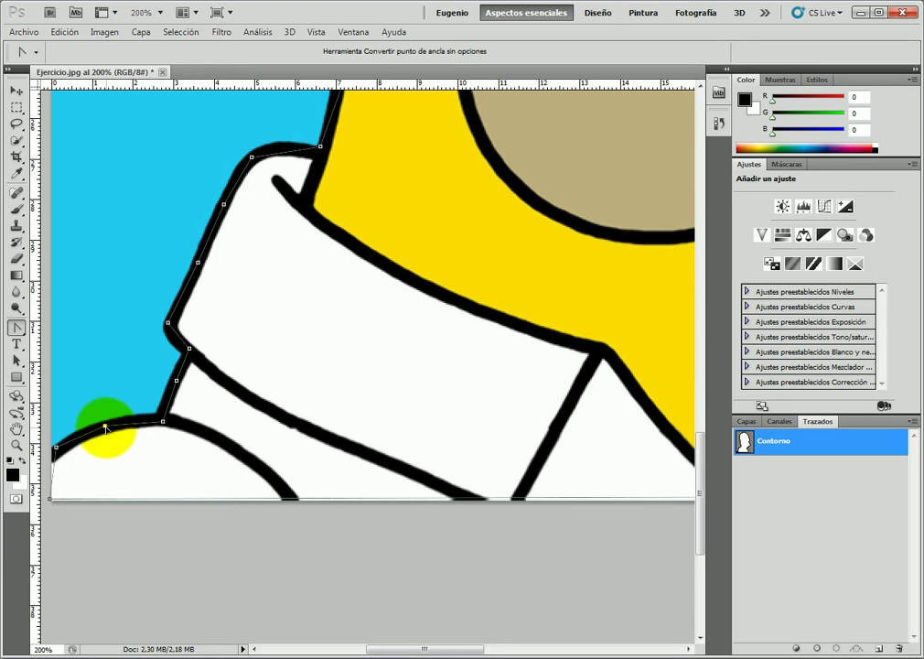
left_click_drag(106, 427, 134, 424)
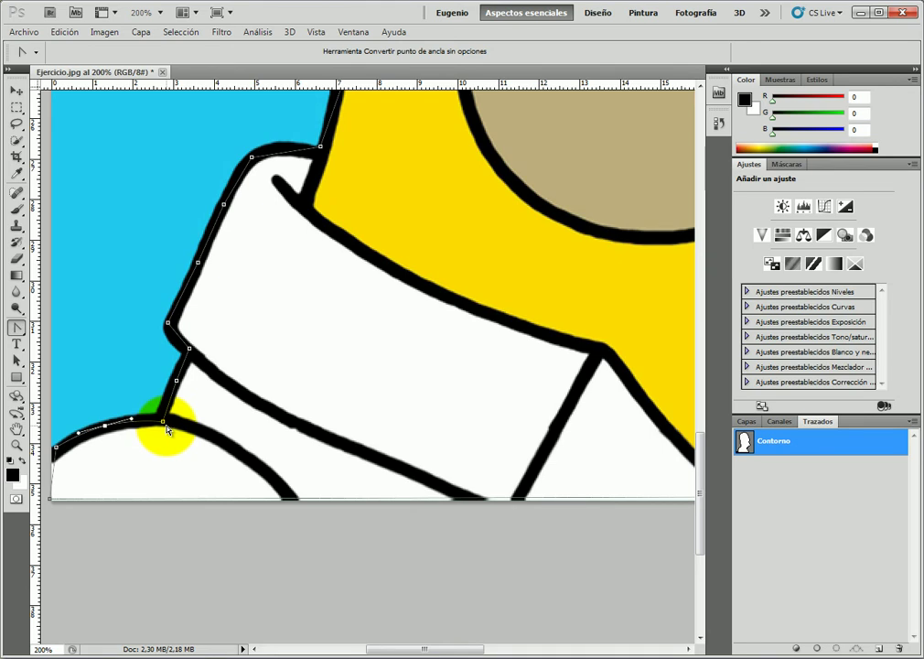
left_click(167, 323)
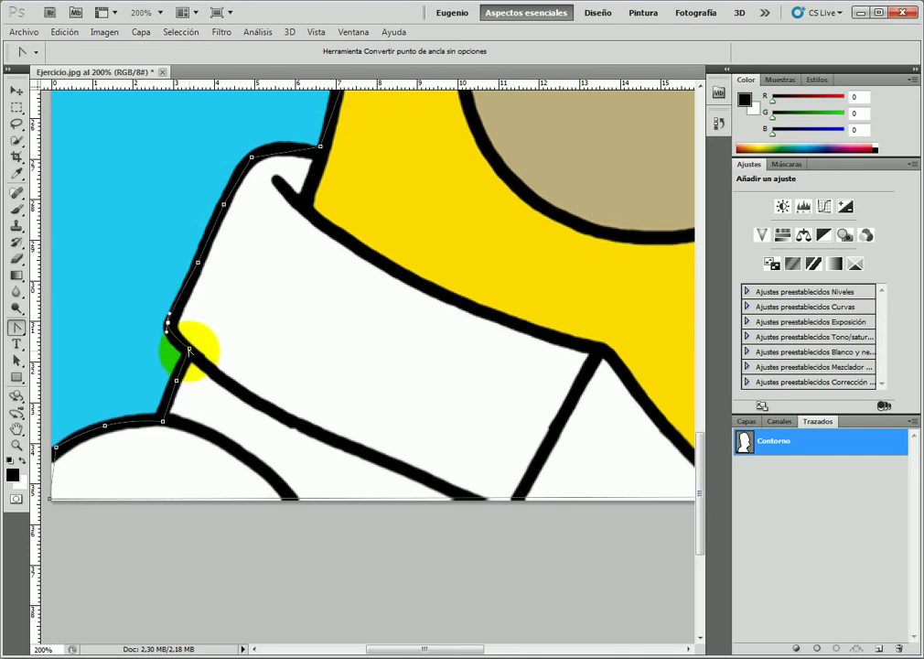
left_click(189, 349)
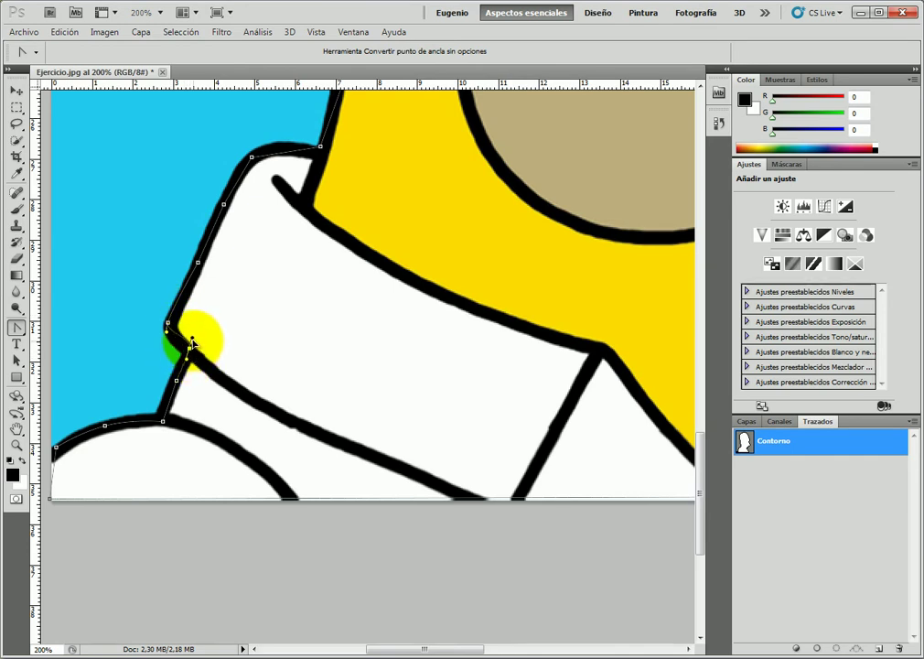
left_click_drag(187, 344, 189, 345)
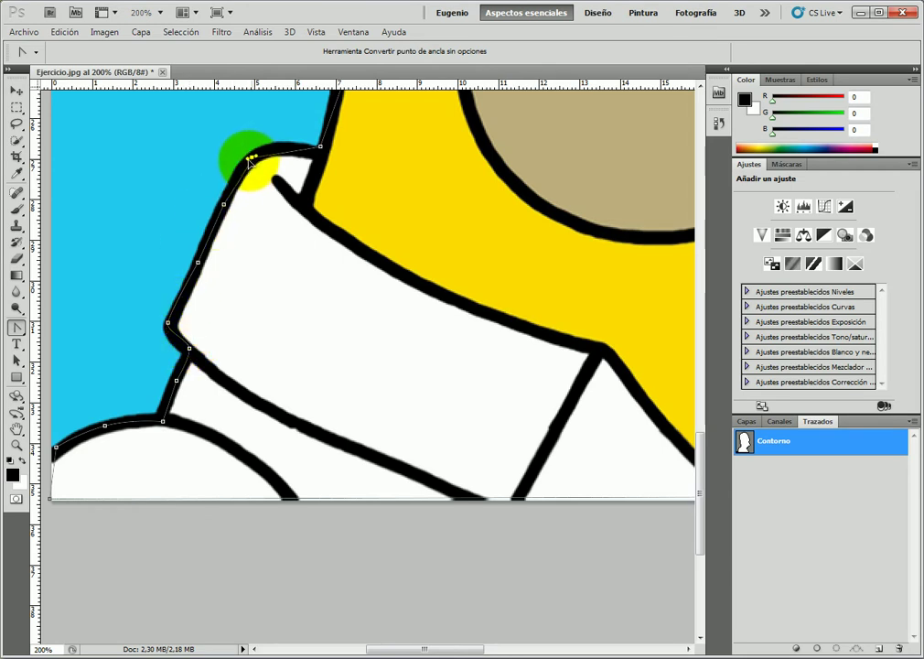
left_click_drag(251, 158, 326, 138)
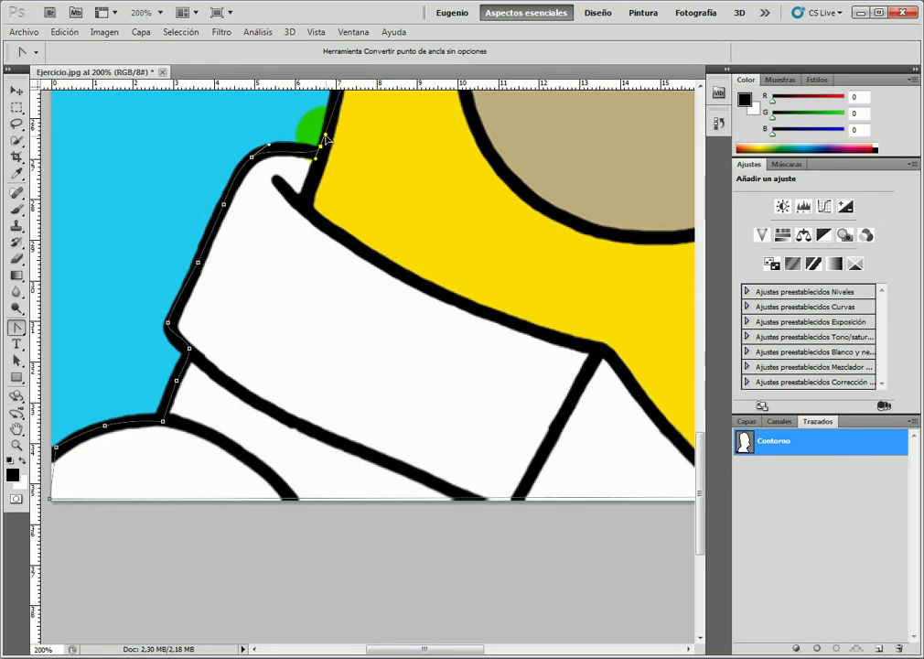
left_click_drag(702, 450, 704, 368)
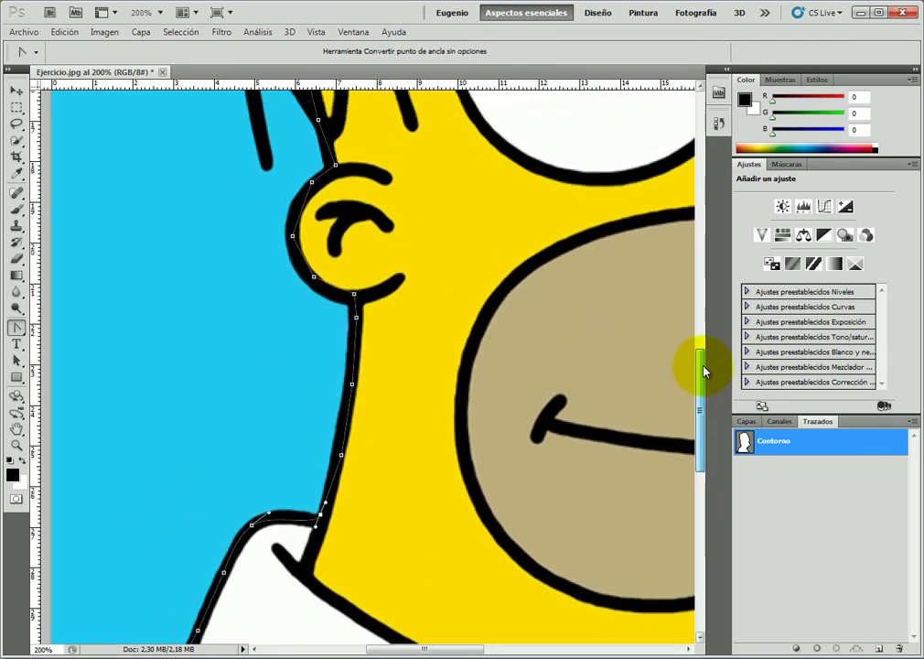
- Drag handles from the neck, chin-neck junction and ear anchors so the path wraps the ear
left_click(340, 455)
left_click_drag(340, 454, 348, 434)
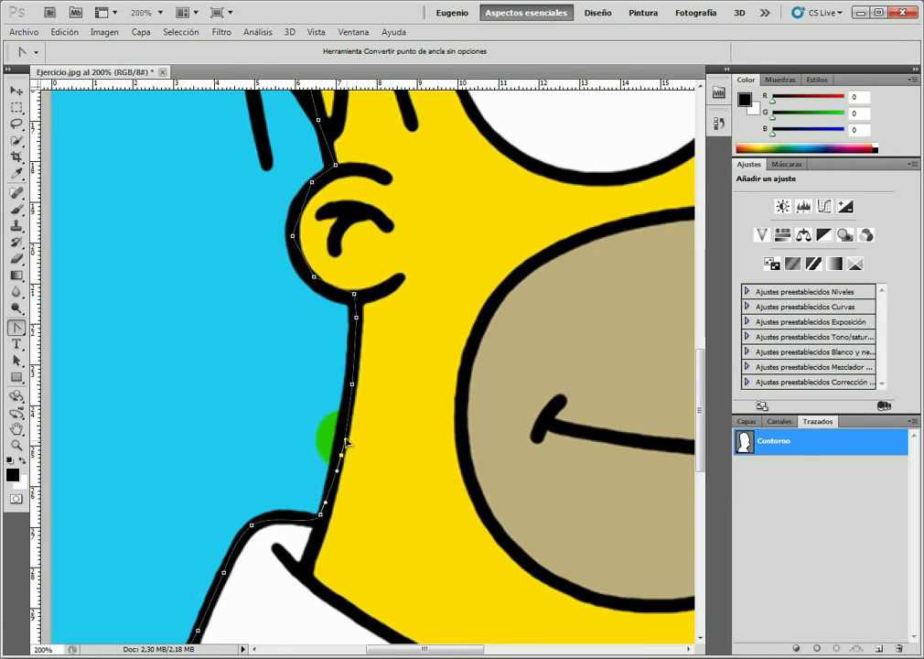
left_click(355, 295)
left_click_drag(355, 294, 294, 260)
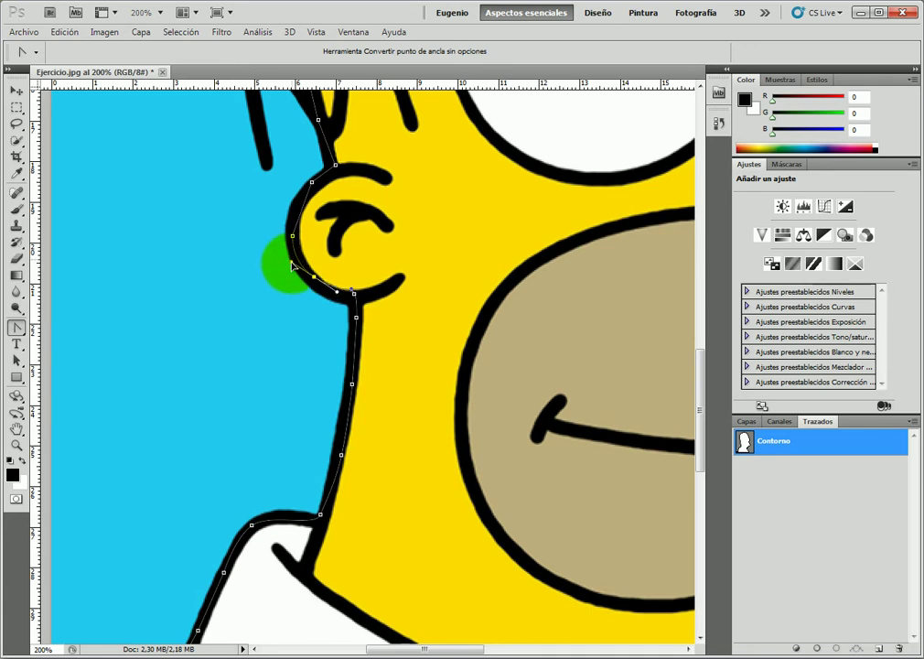
mouse_move(294, 260)
left_mouse_down()
mouse_move(303, 270)
mouse_move(288, 200)
mouse_move(288, 215)
left_mouse_up()
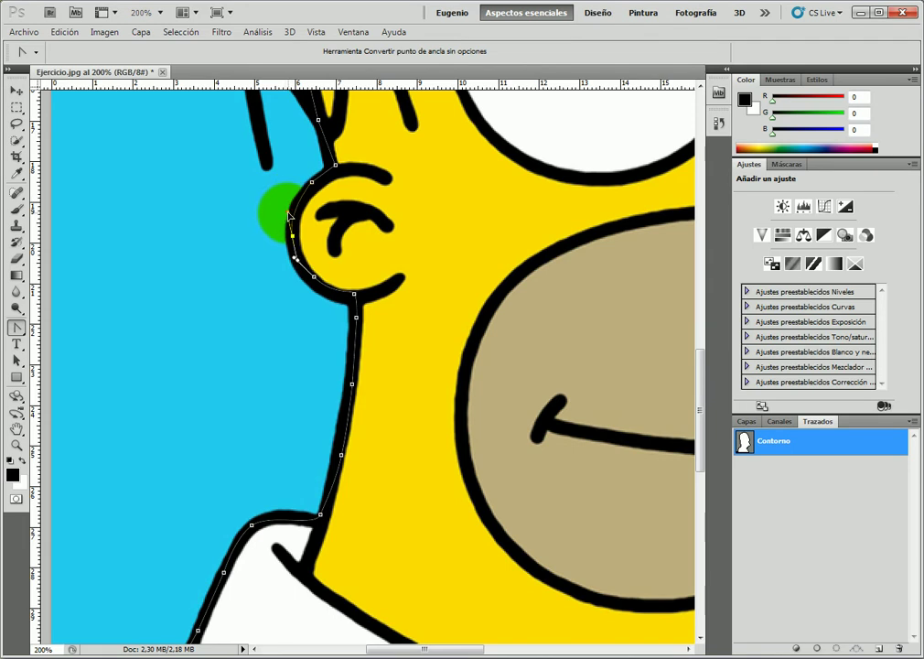
left_click(335, 165)
left_click_drag(335, 165, 338, 163)
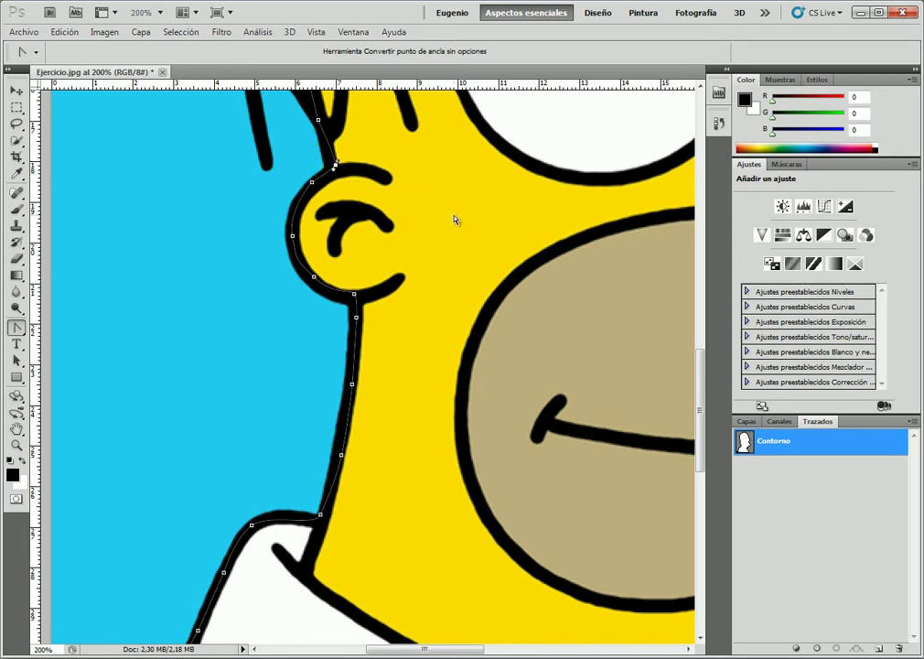
- Curve the anchors down the head's left edge and over the crown along the outline
left_click_drag(692, 407, 686, 336)
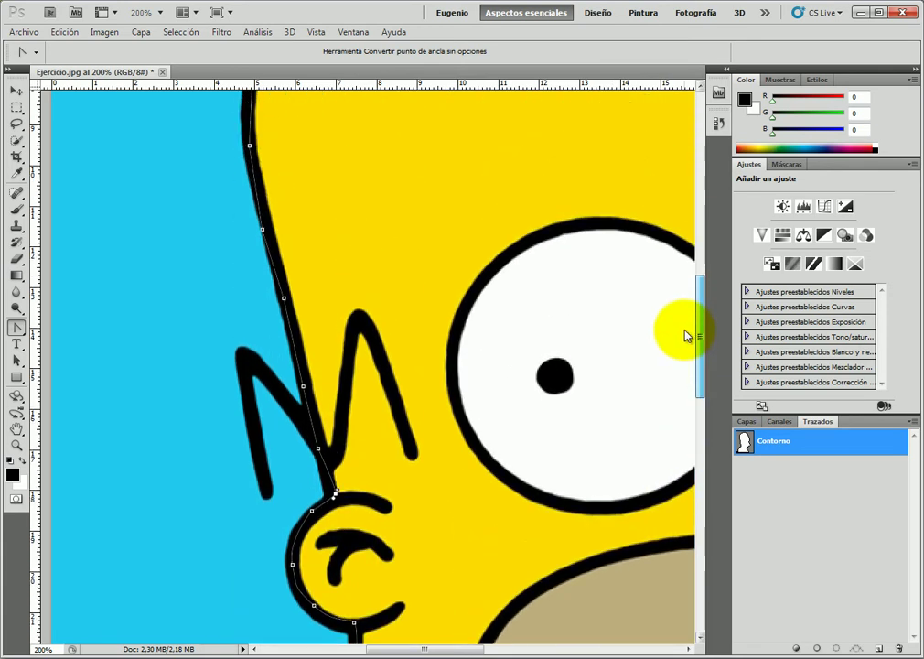
left_click_drag(262, 229, 257, 207)
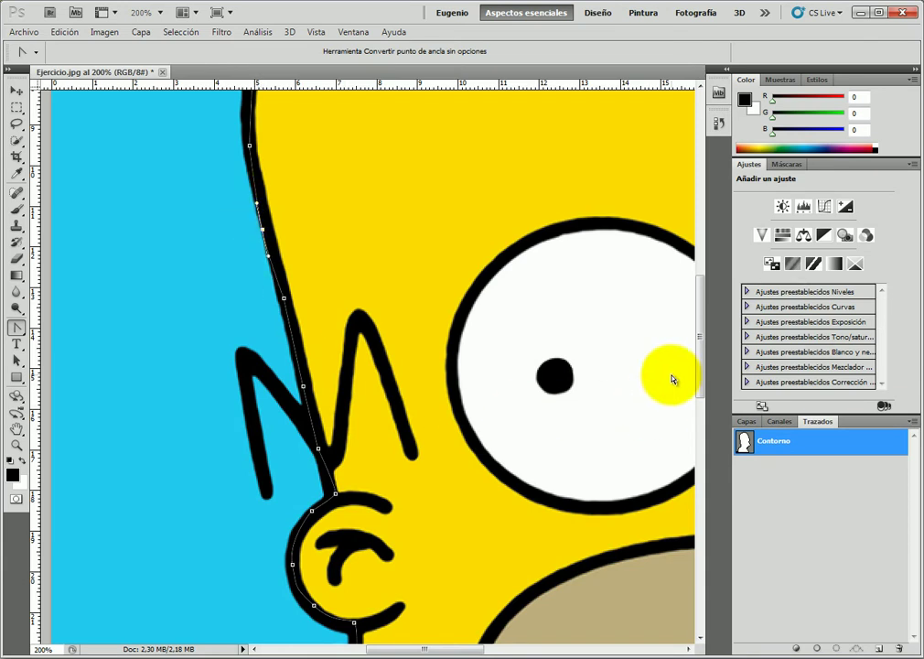
left_click_drag(705, 343, 692, 293)
mouse_move(255, 331)
left_mouse_down()
mouse_move(255, 341)
mouse_move(266, 316)
left_mouse_up()
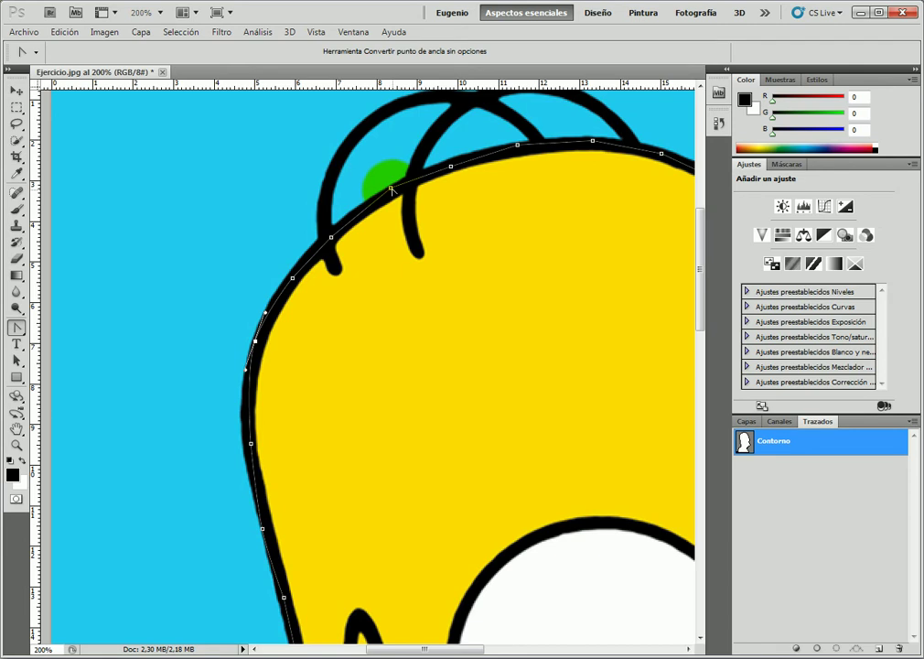
left_click_drag(390, 188, 417, 176)
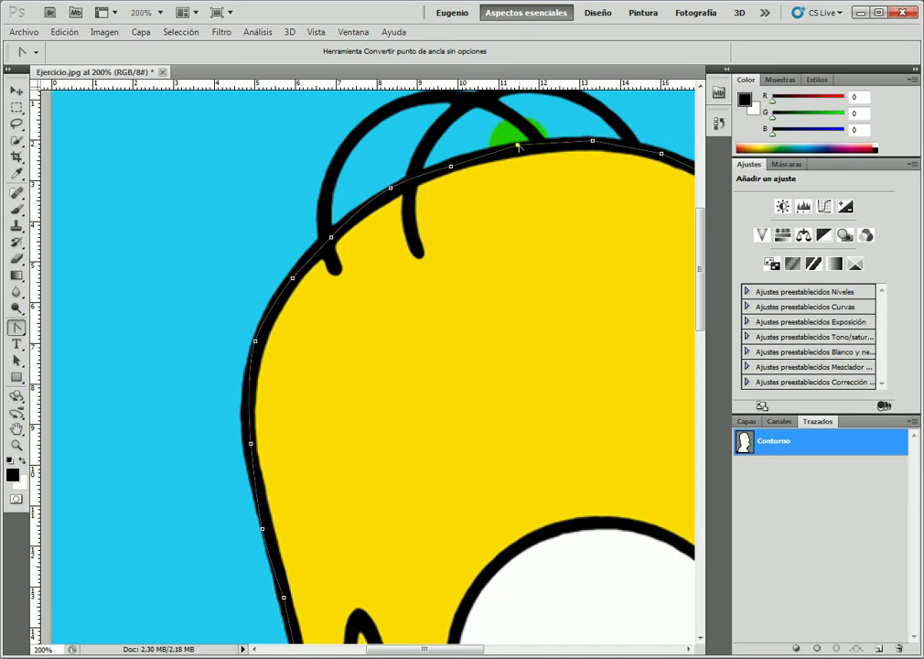
left_click_drag(517, 144, 547, 145)
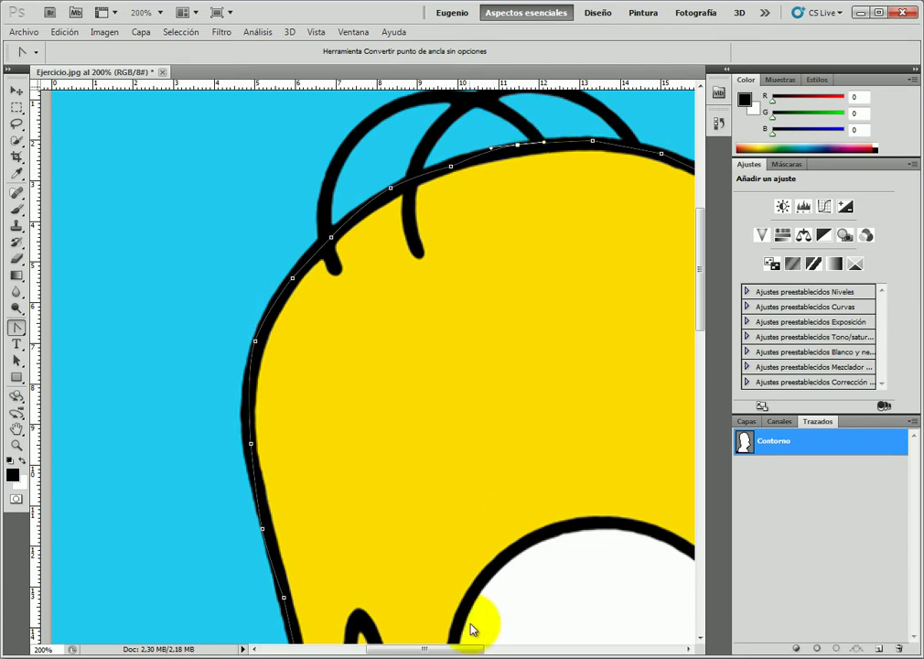
- Round the anchors from the top of the head down the right side to the brow
left_click_drag(469, 650, 529, 651)
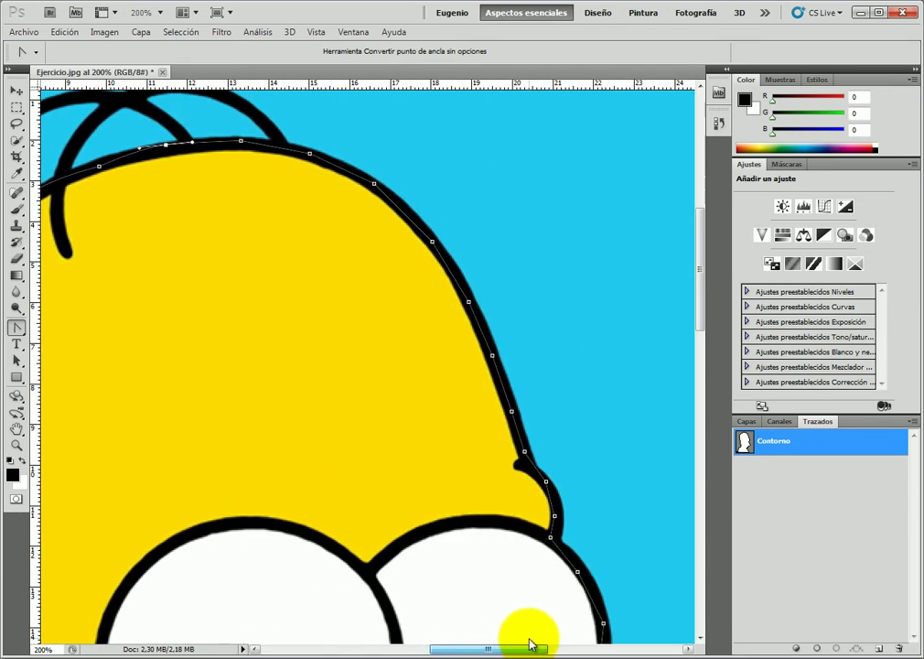
left_click(376, 184)
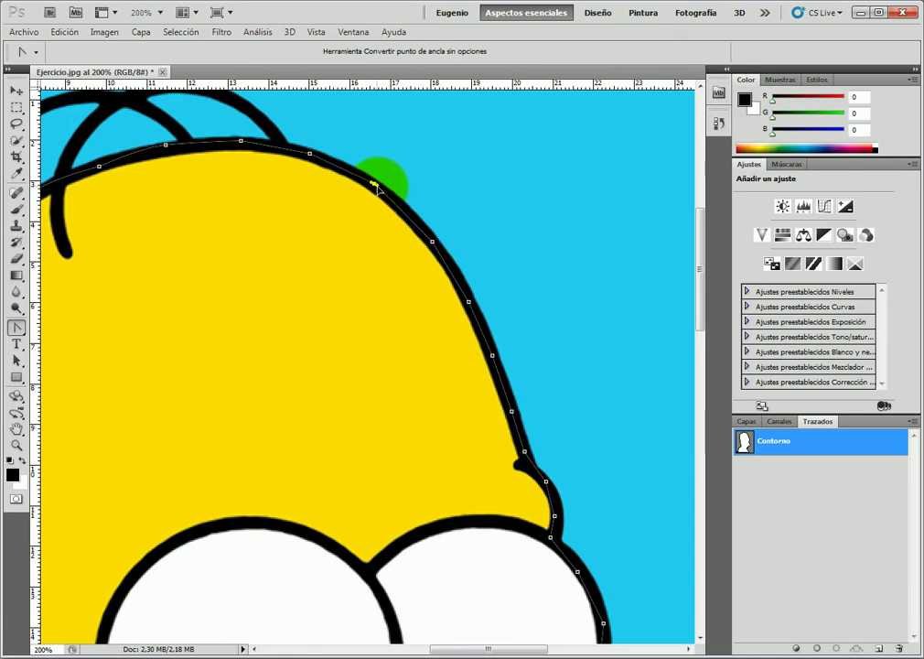
left_click_drag(375, 184, 395, 201)
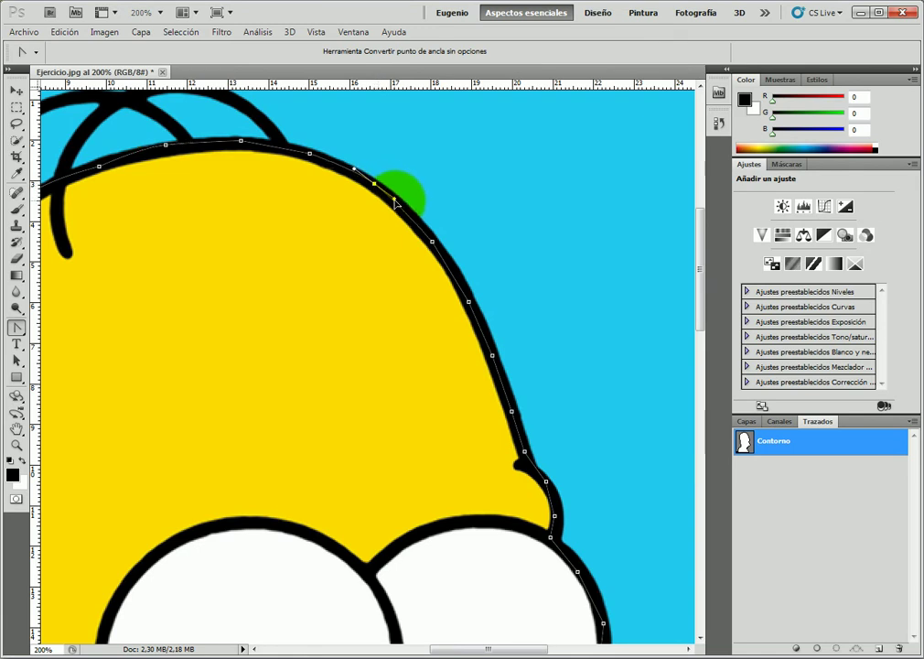
left_click(311, 155)
left_click_drag(311, 155, 327, 164)
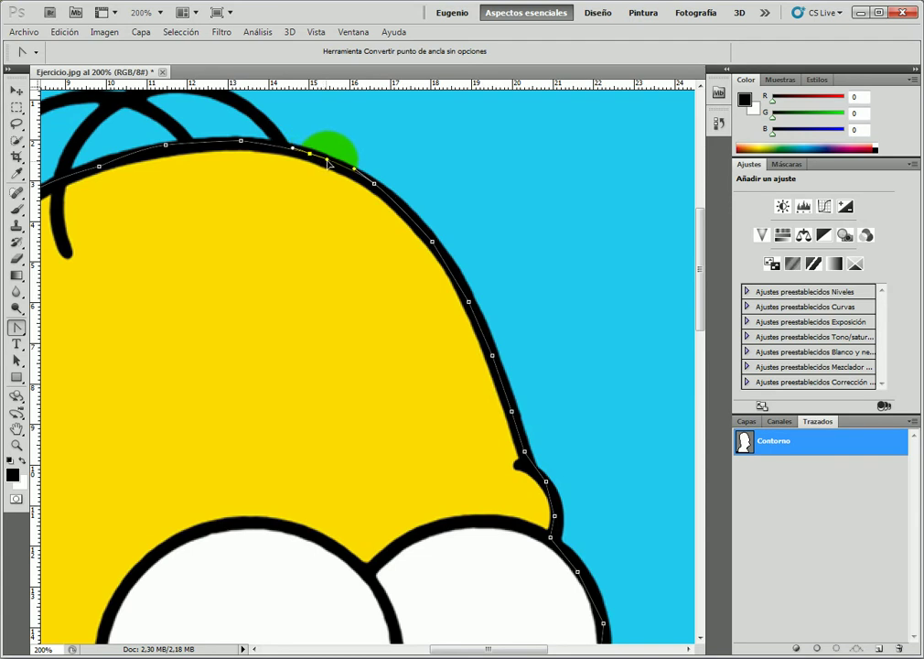
left_click(432, 242)
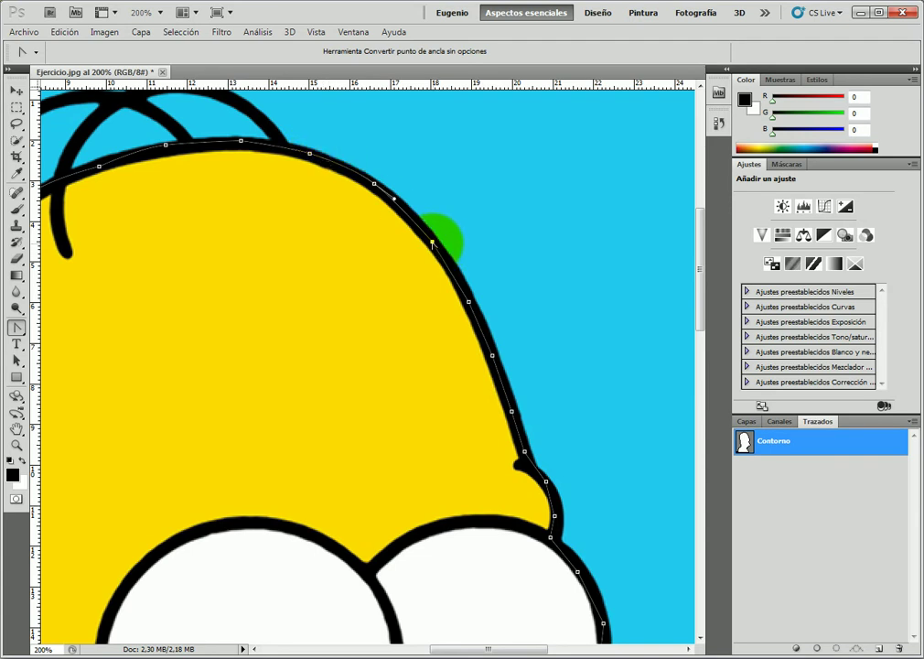
left_click_drag(432, 243, 442, 257)
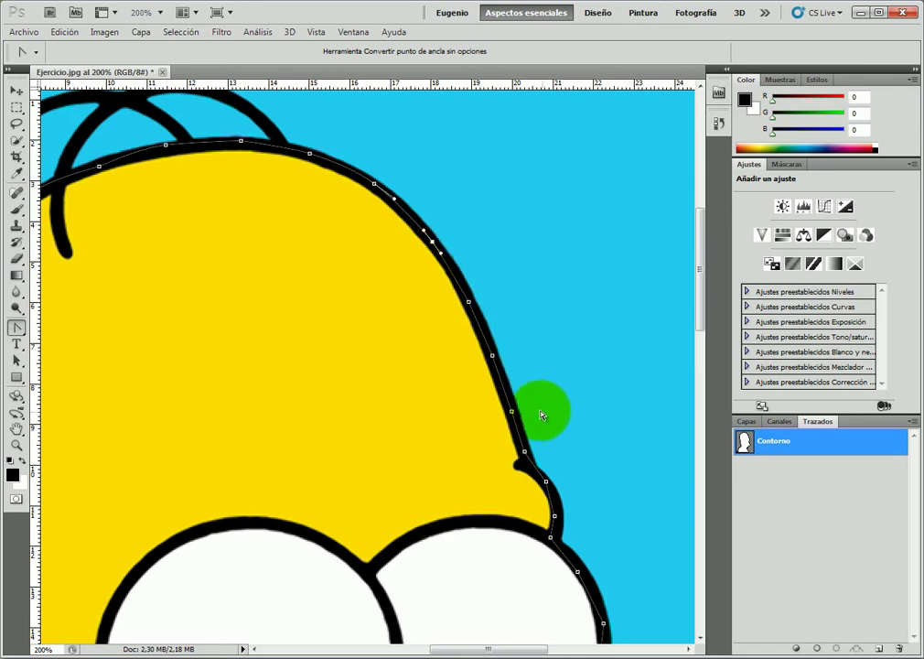
left_click(526, 459)
left_click_drag(526, 465, 546, 492)
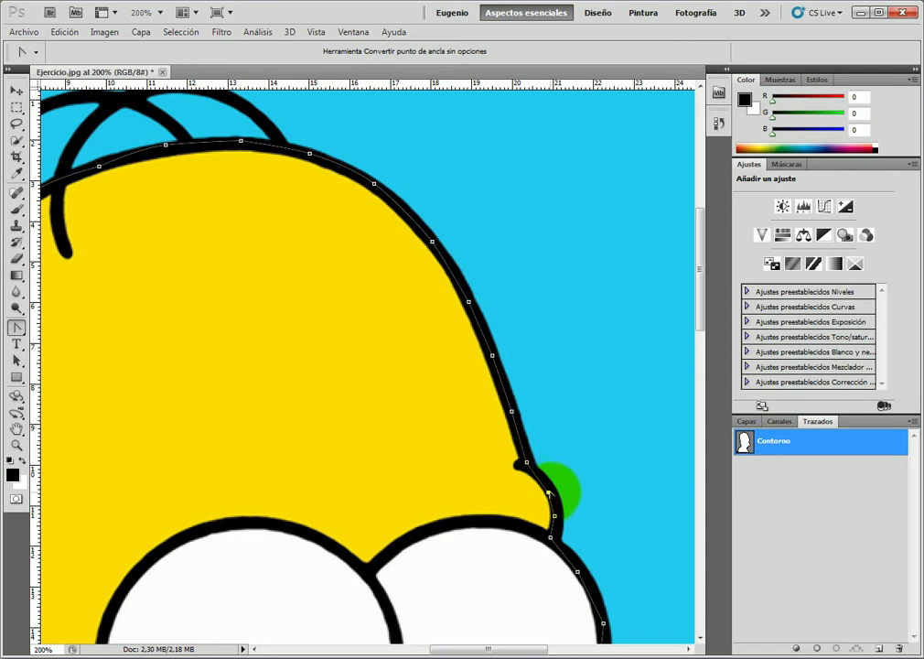
left_click_drag(549, 494, 556, 526)
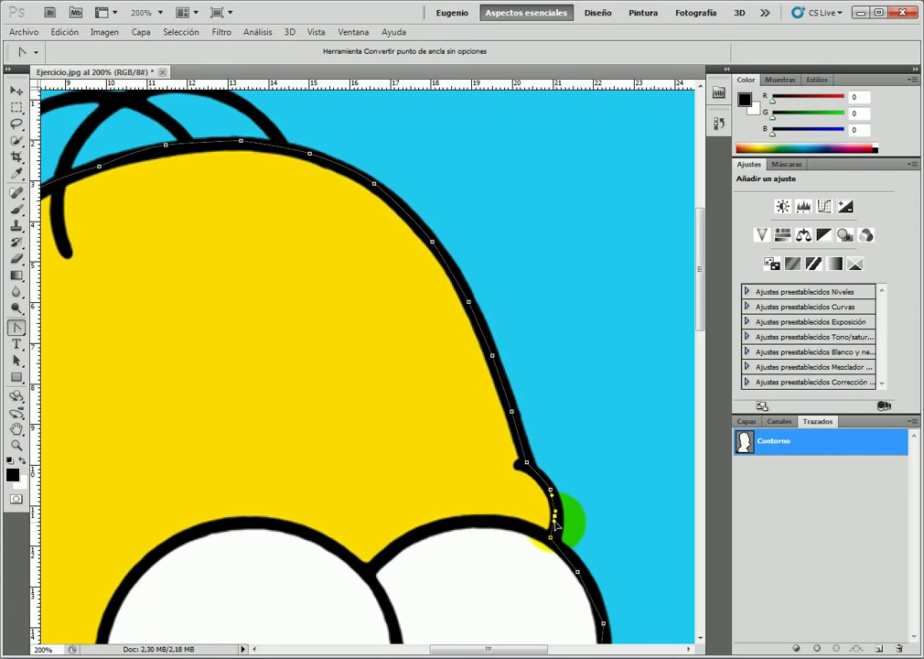
- Curve the path around the top, right edge and underside of Homer's eye
mouse_move(701, 320)
left_mouse_down()
mouse_move(703, 341)
mouse_move(666, 334)
left_mouse_up()
left_click(579, 294)
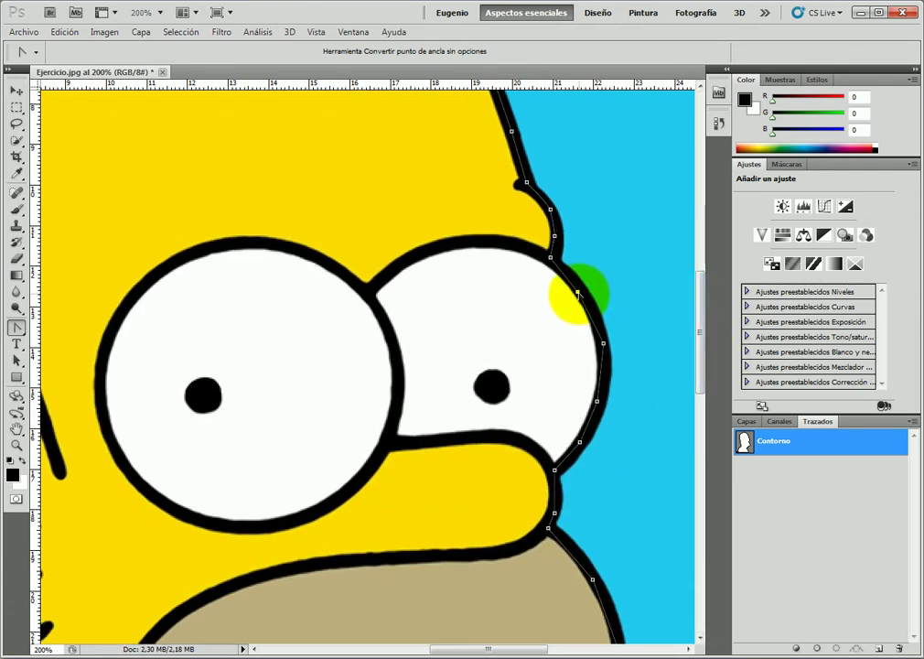
left_click_drag(578, 292, 583, 302)
left_click(603, 343)
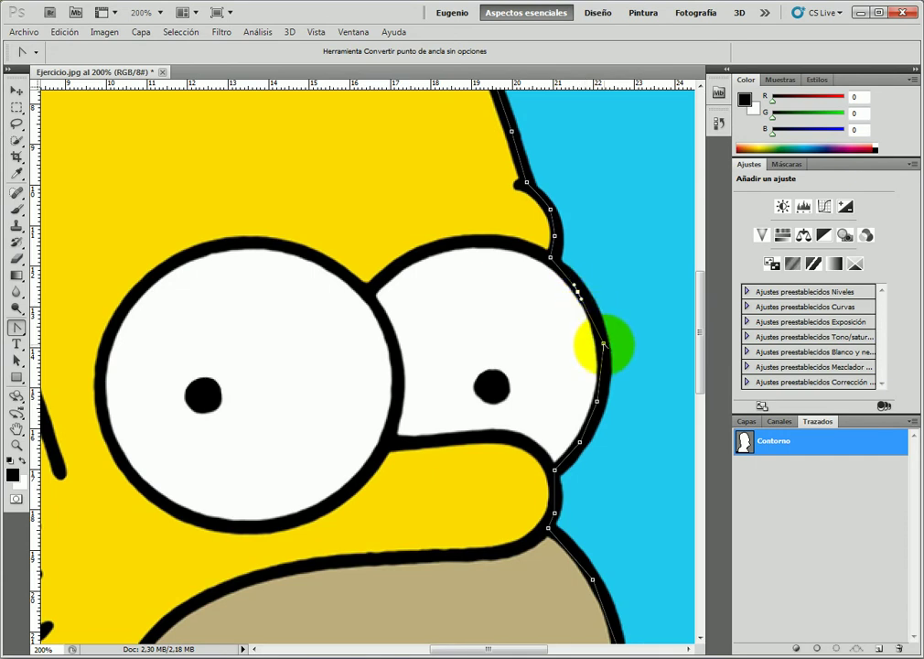
left_click_drag(603, 343, 607, 373)
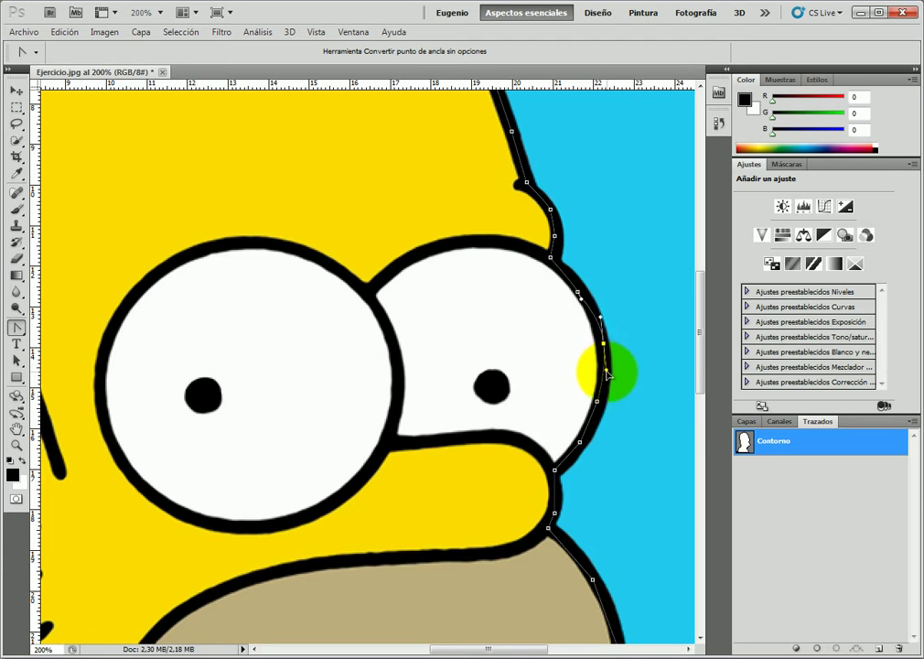
left_click(580, 441)
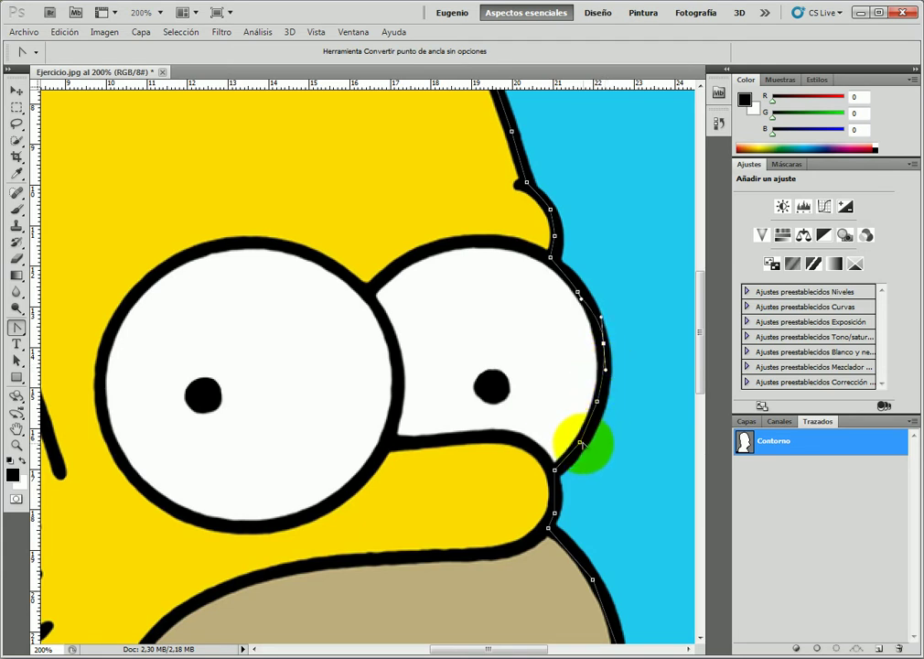
left_click_drag(580, 442, 570, 457)
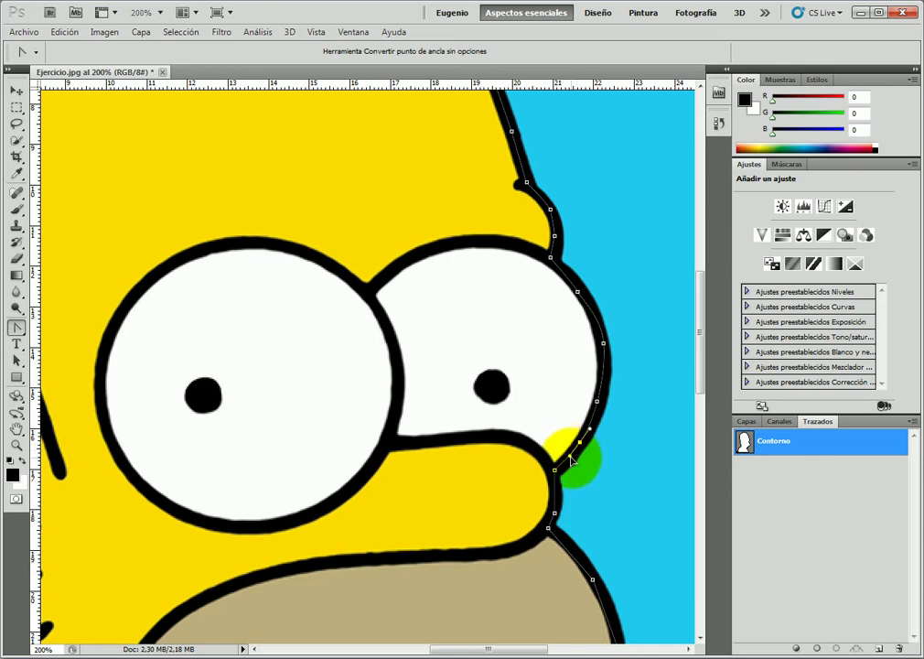
- Fit the path around the nose tip, muzzle edge and mouth corner to the lower lip
left_click_drag(700, 336, 694, 384)
left_click(556, 282)
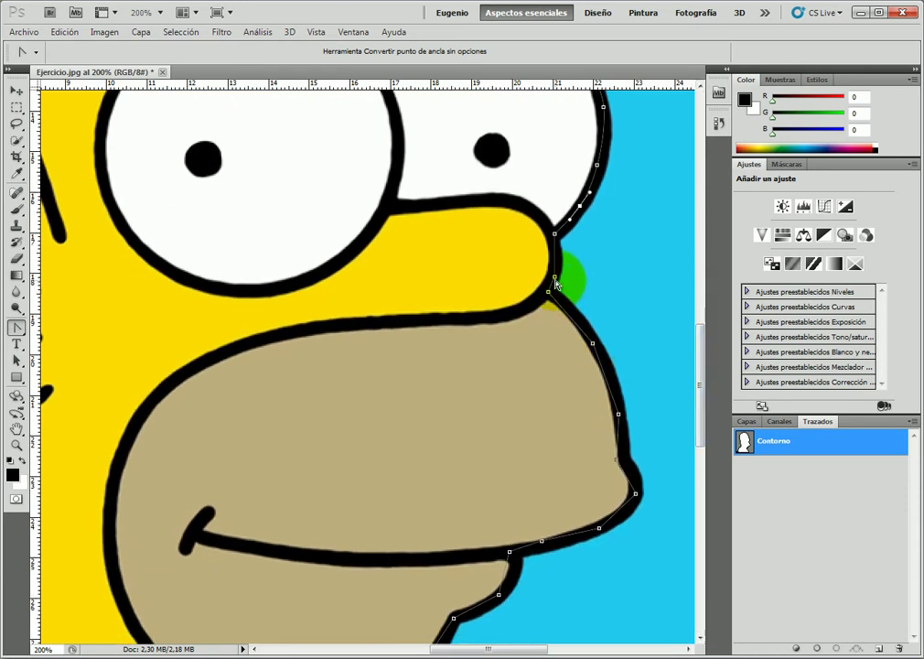
left_click_drag(555, 278, 551, 297)
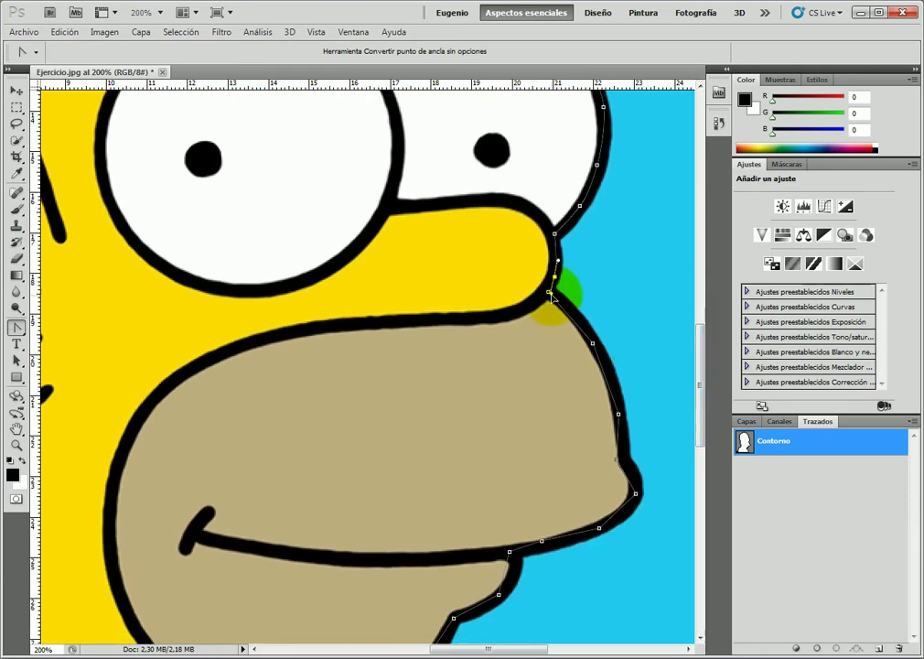
left_click(592, 343)
left_click_drag(593, 345, 601, 366)
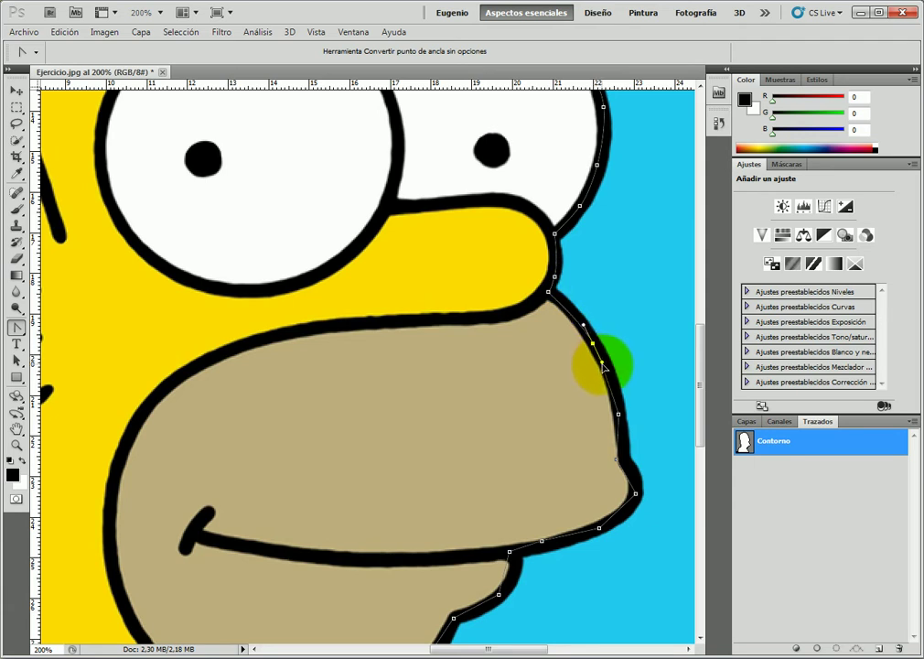
left_click_drag(618, 415, 622, 475)
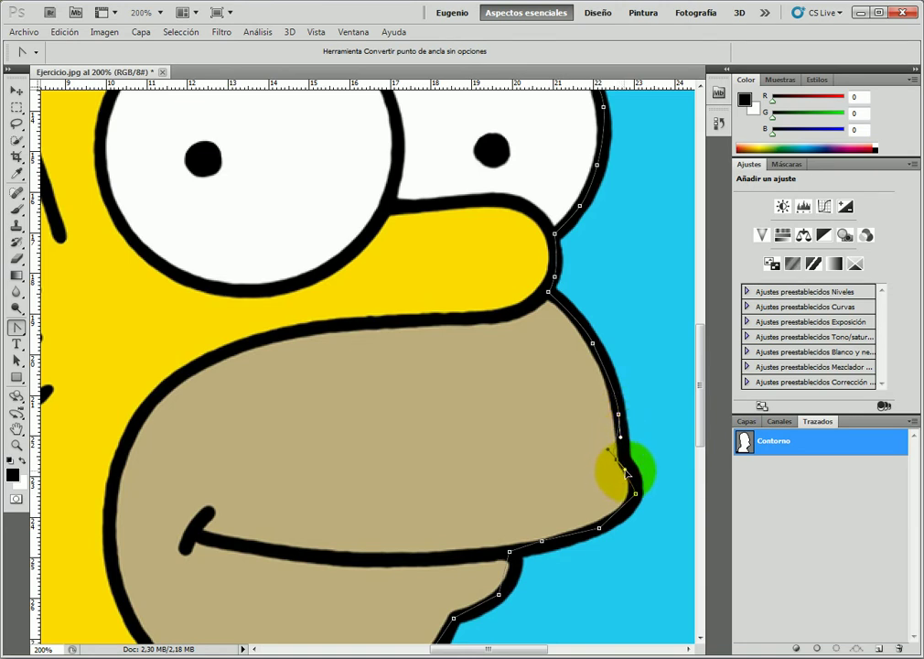
mouse_move(623, 474)
left_mouse_down()
mouse_move(617, 469)
mouse_move(628, 519)
left_mouse_up()
left_click_drag(700, 390, 700, 438)
left_click(509, 333)
mouse_move(510, 335)
left_mouse_down()
mouse_move(501, 383)
mouse_move(478, 391)
left_mouse_up()
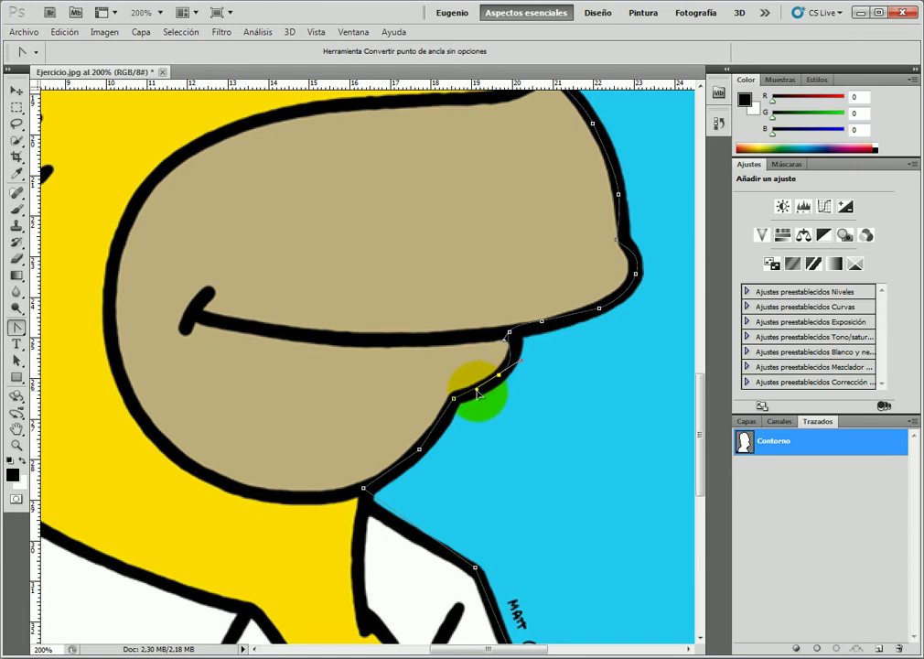
- Curve the path along the chin, undoing the smoothing at the neck point
left_click_drag(478, 392, 446, 412)
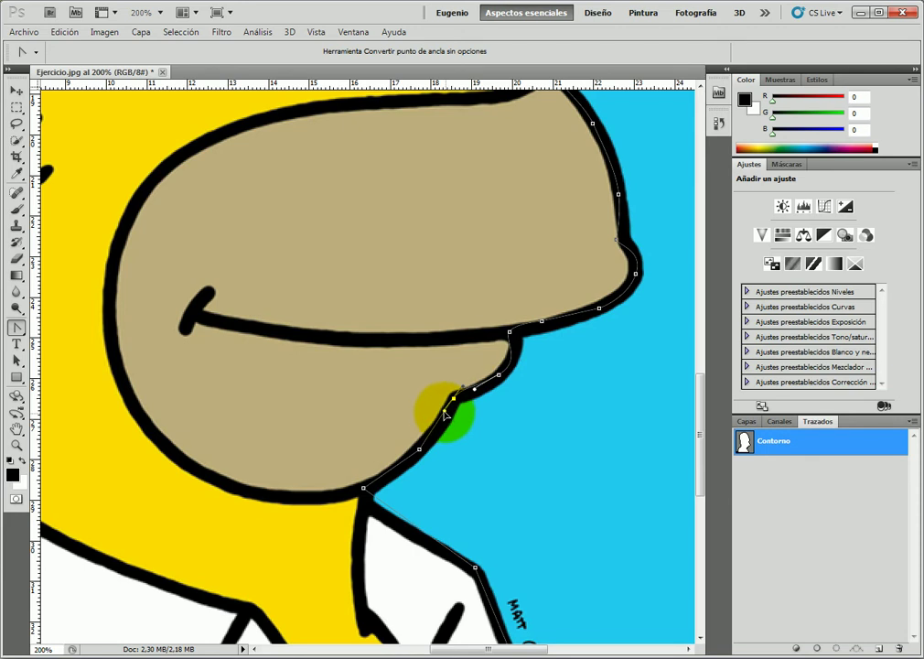
left_click(420, 450)
left_click_drag(420, 450, 404, 472)
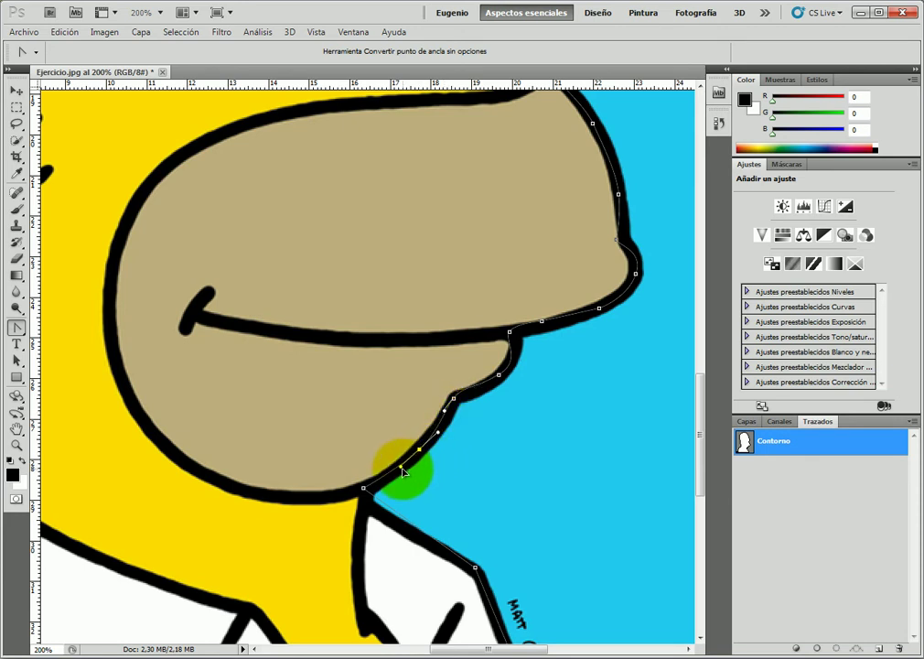
left_click_drag(691, 402, 691, 439)
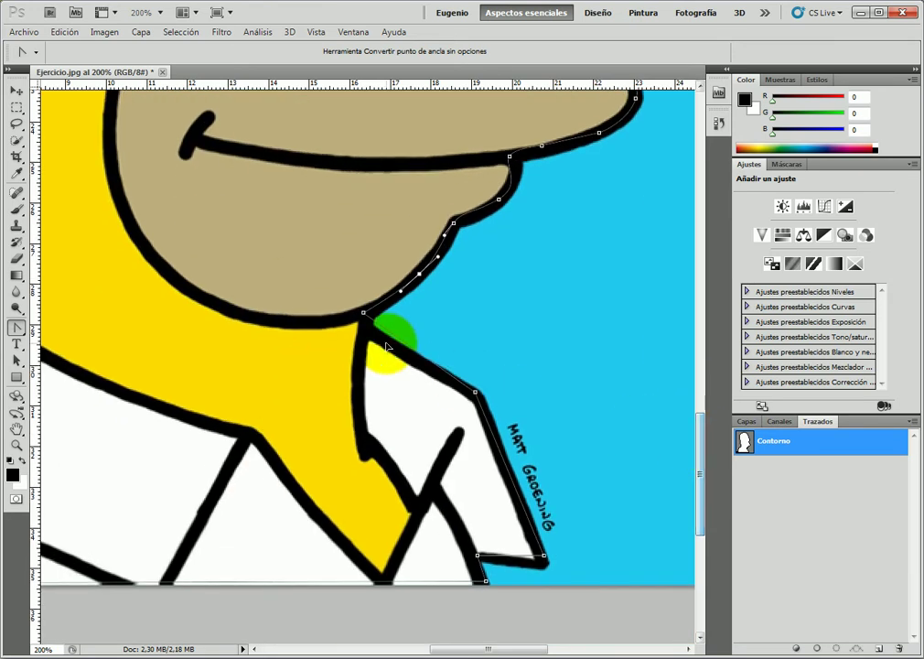
left_click(363, 313)
left_click_drag(363, 317, 353, 323)
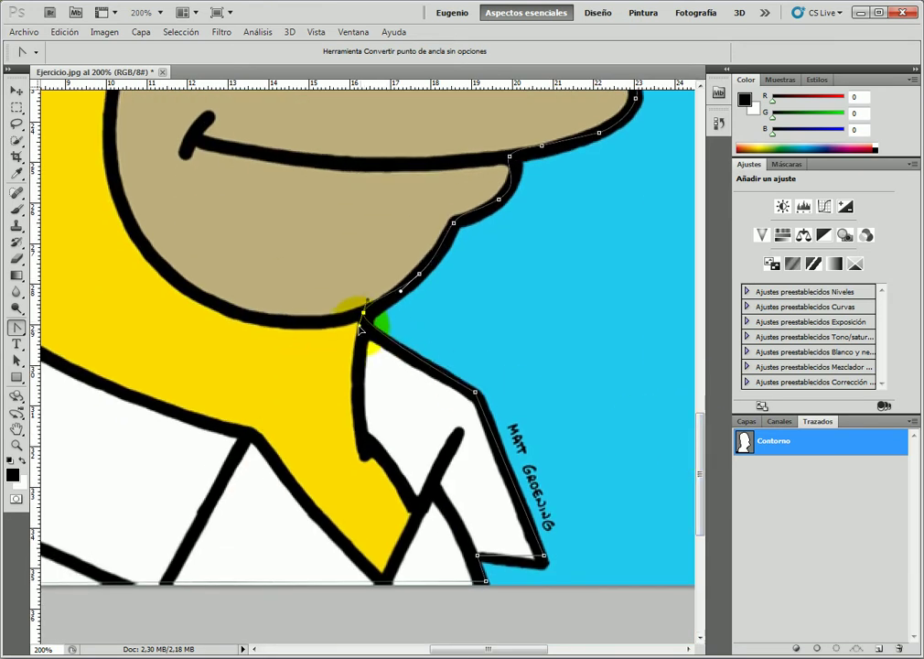
key("ctrl+z")
- Curve the path along the collar edge down to the shirt's bottom corner
left_click(476, 392)
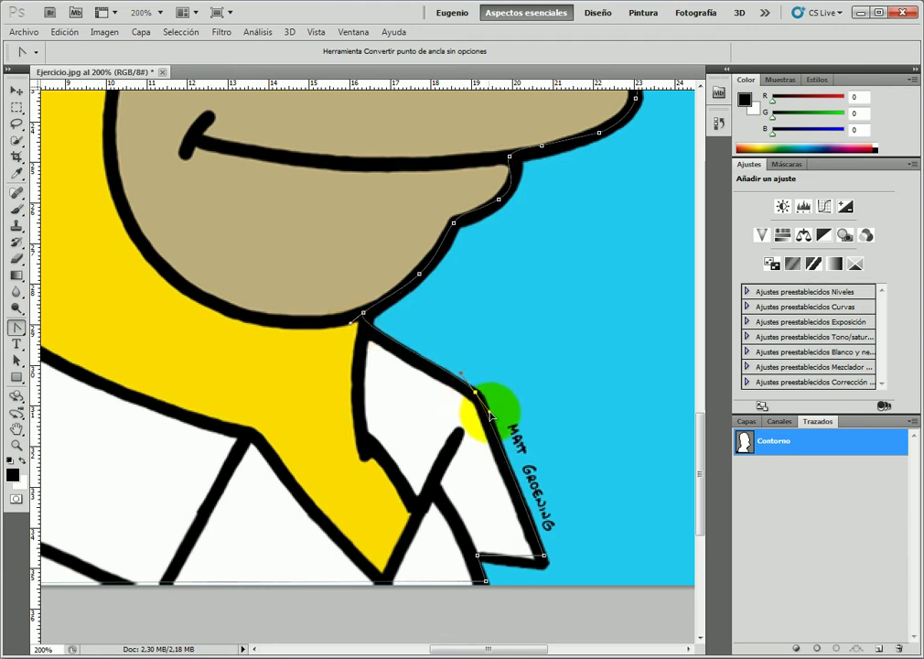
left_click_drag(478, 402, 527, 500)
left_click(543, 555)
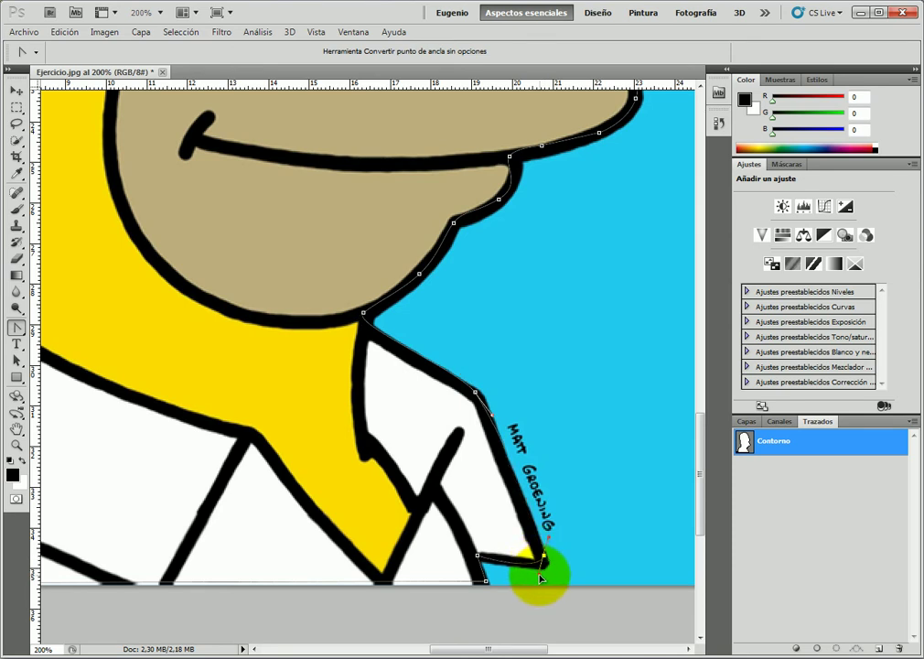
scroll(700, 496, "down", 2)
scroll(640, 475, "down", 2)
left_click_drag(477, 387, 471, 398)
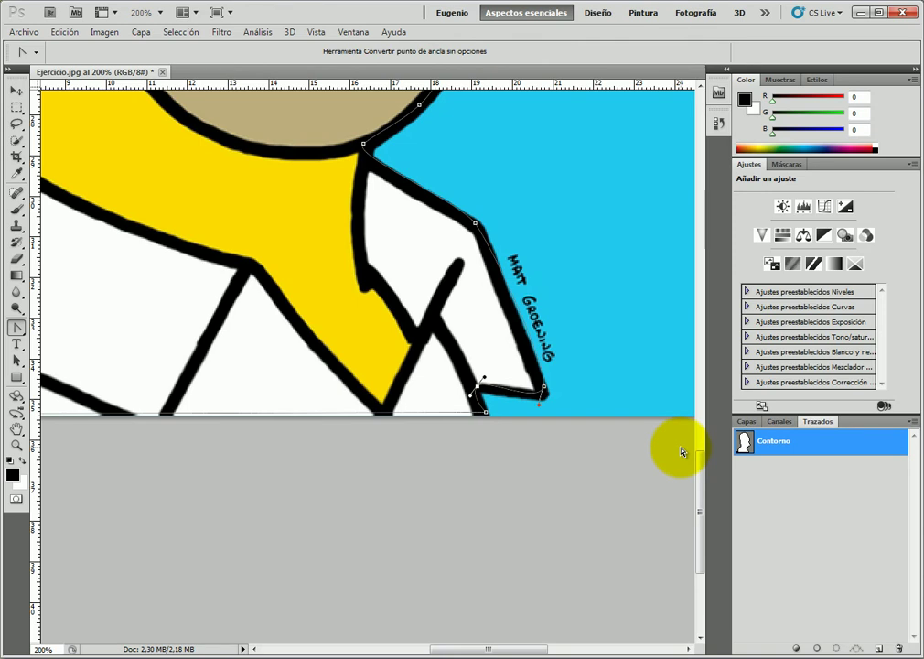
- Fit the whole drawing on screen and save Ejercicio.jpg at JPEG quality 12 (Máxima)
left_click(16, 446)
right_click(139, 291)
left_click(188, 295)
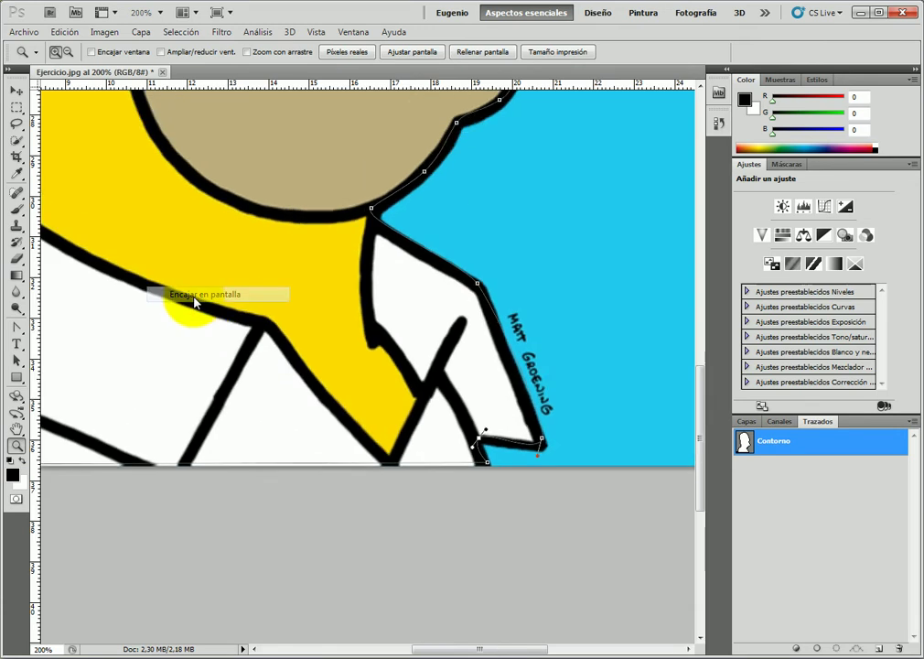
left_click(24, 31)
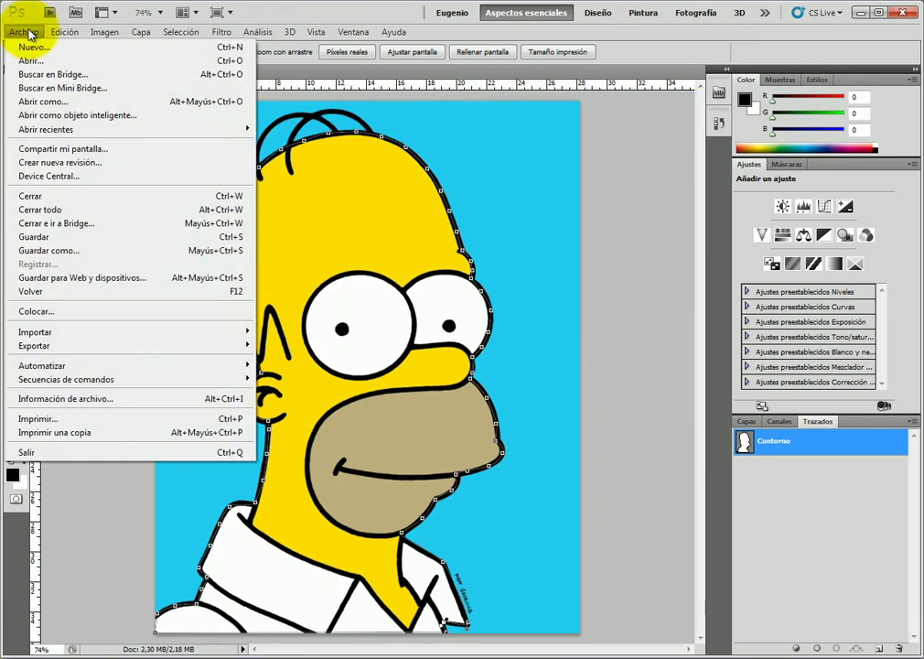
left_click(60, 237)
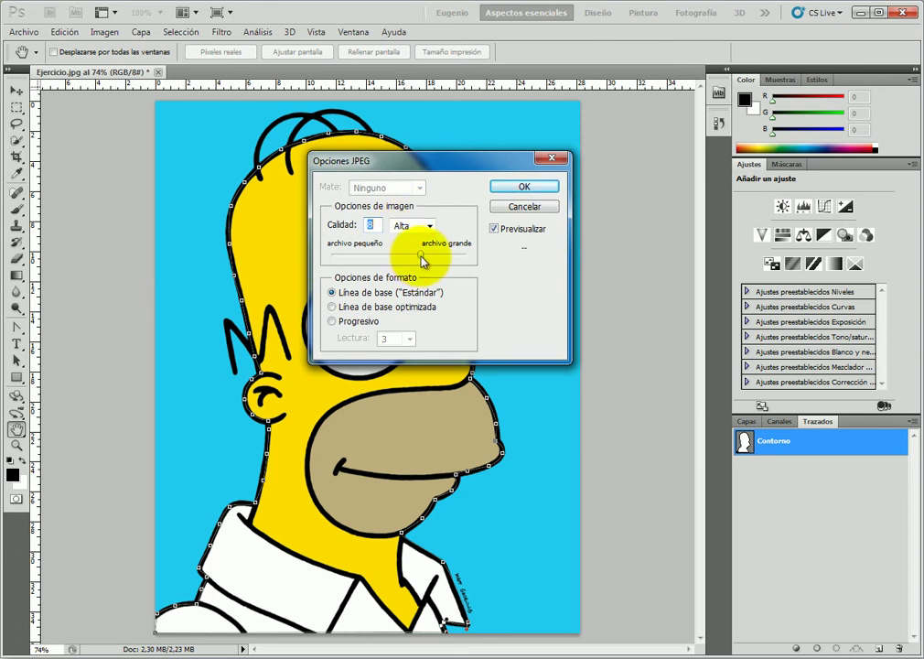
left_click_drag(420, 255, 457, 257)
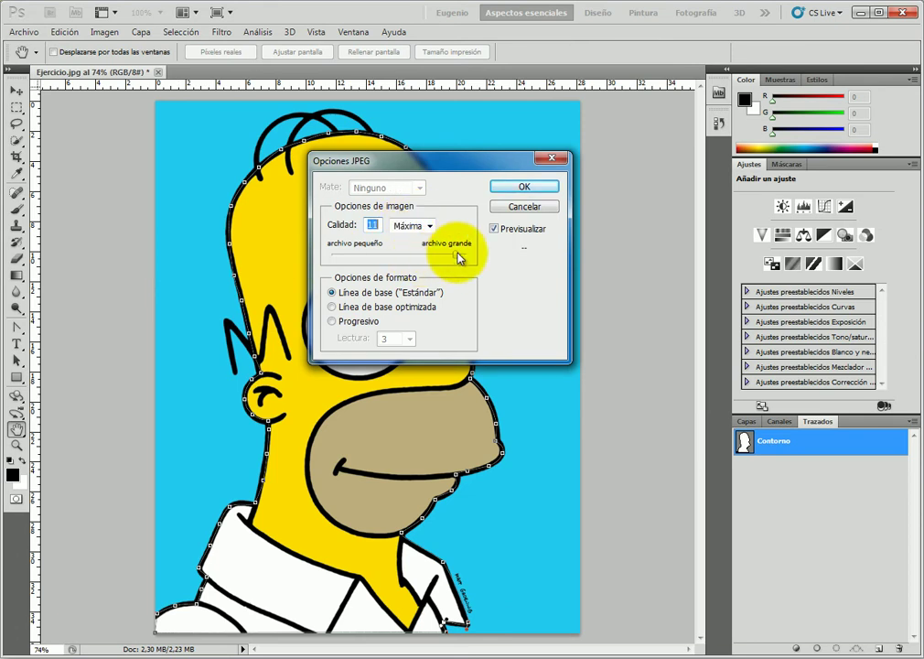
left_click(524, 186)
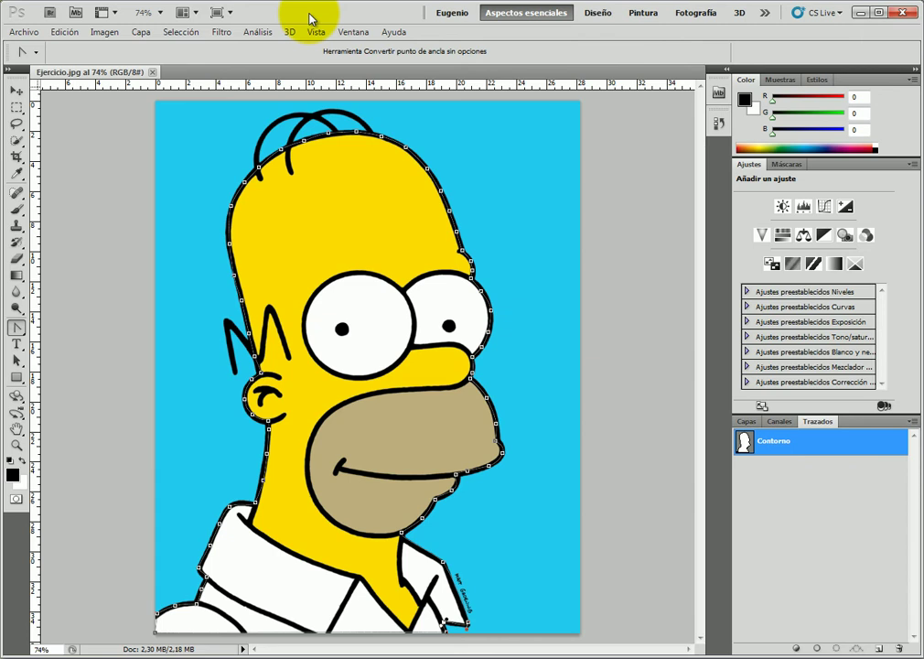
- Deselect the Contorno path and create a new empty path named Pelo
key("Return")
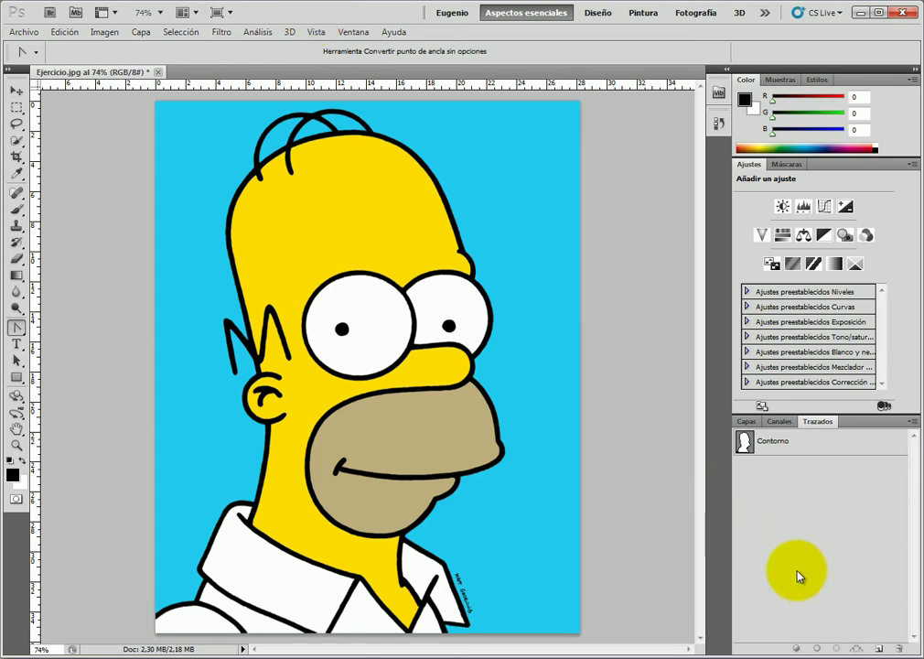
left_click(876, 648)
double_click(780, 466)
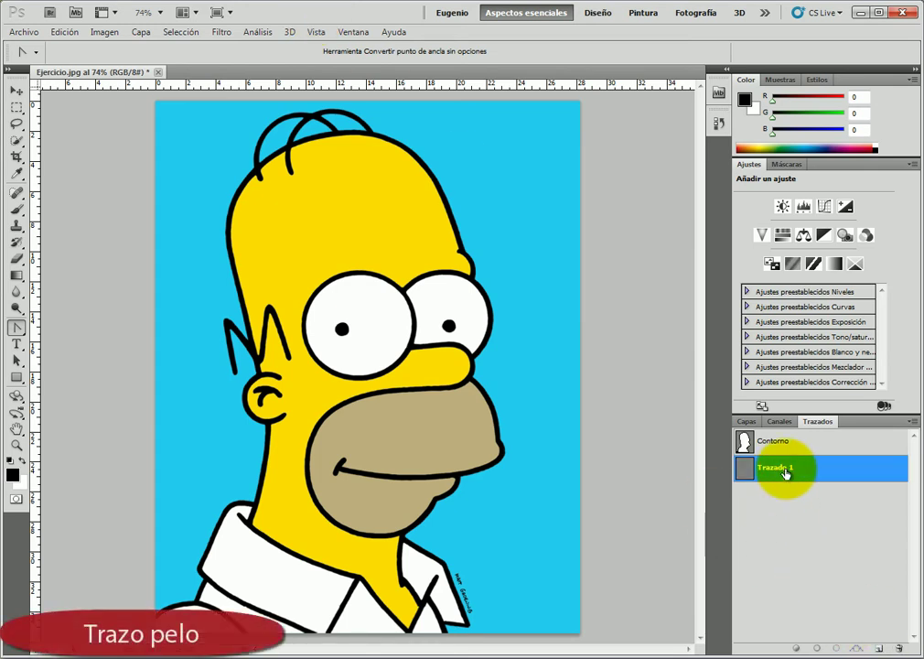
type("p")
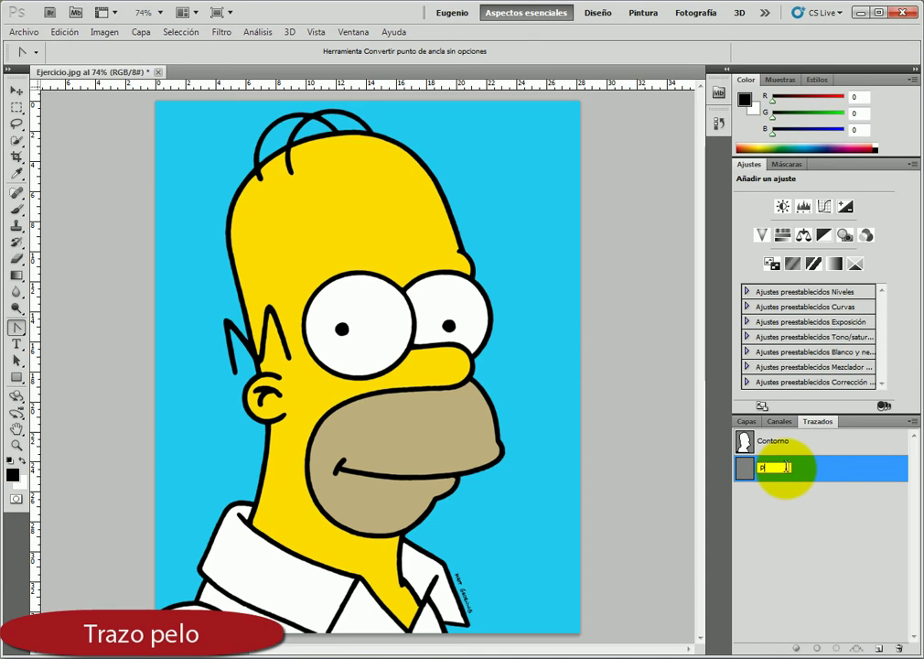
key("Return")
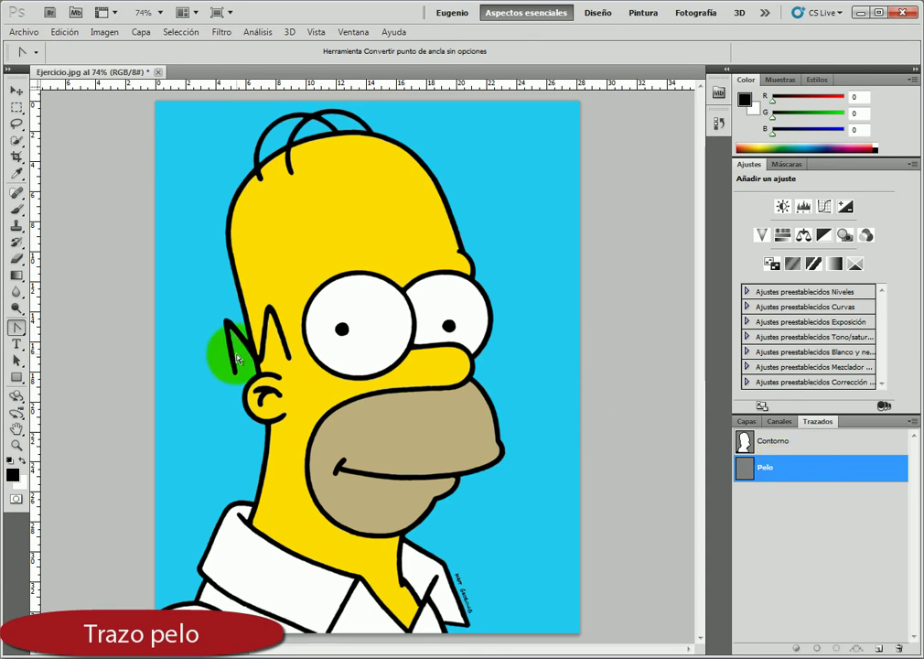
- With the Pen tool, trace two hair strands across the top of Homer's head
left_click(22, 330)
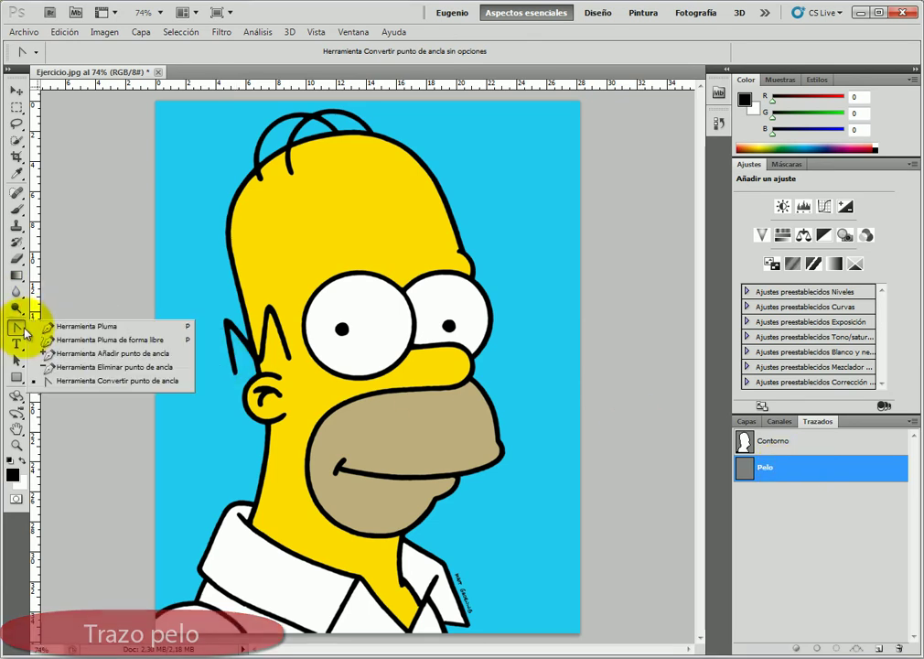
left_click(81, 326)
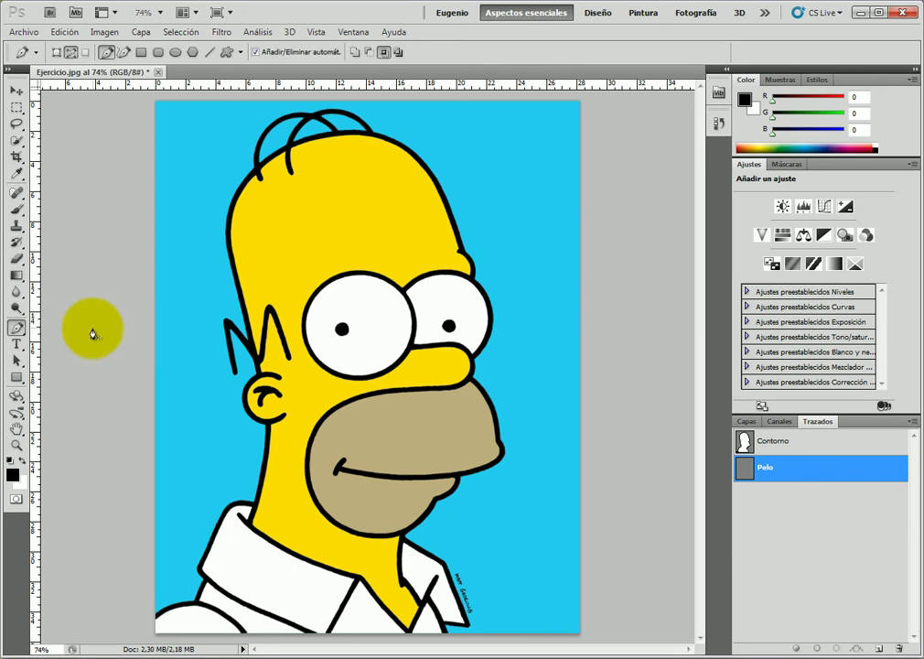
left_click(291, 171)
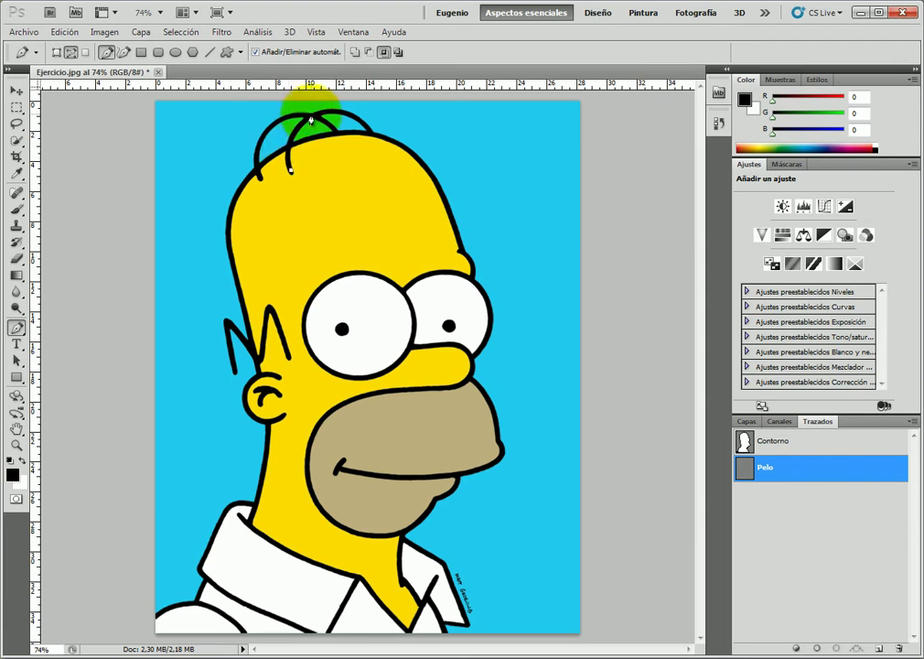
left_click_drag(311, 114, 328, 120)
left_click(370, 138)
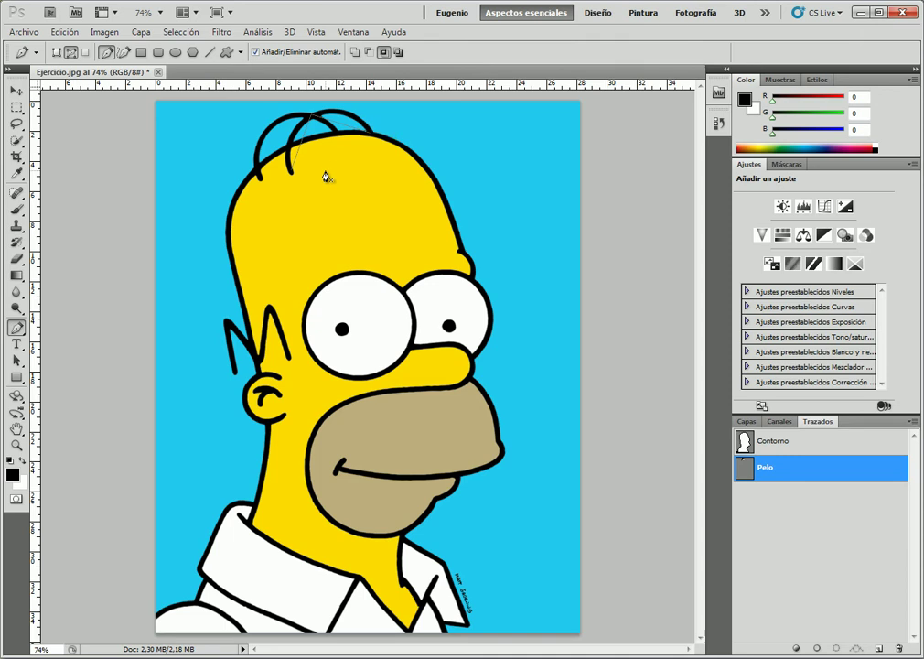
left_click(239, 179)
left_click(259, 183)
left_click(277, 125)
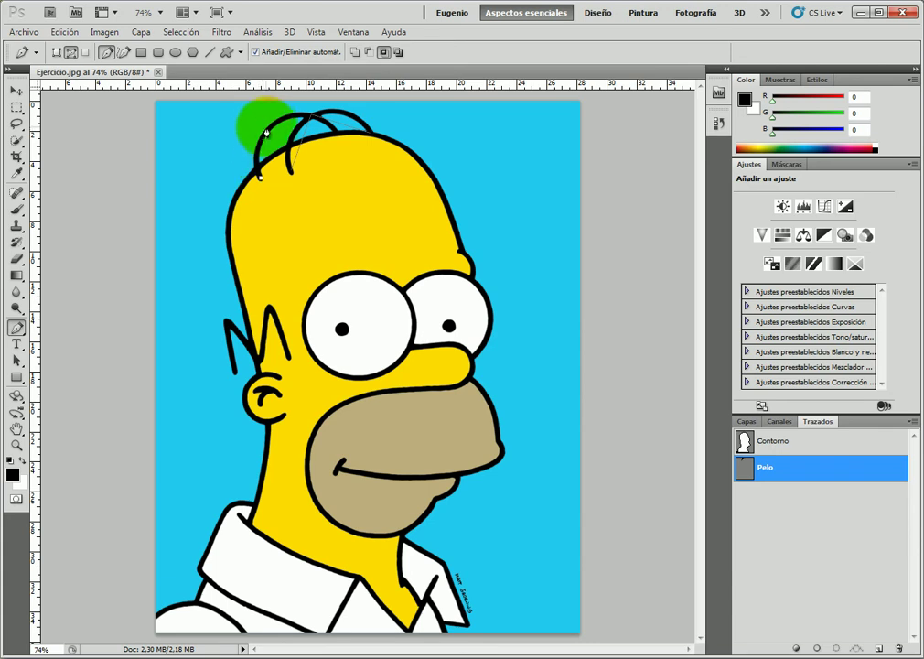
left_click(334, 137)
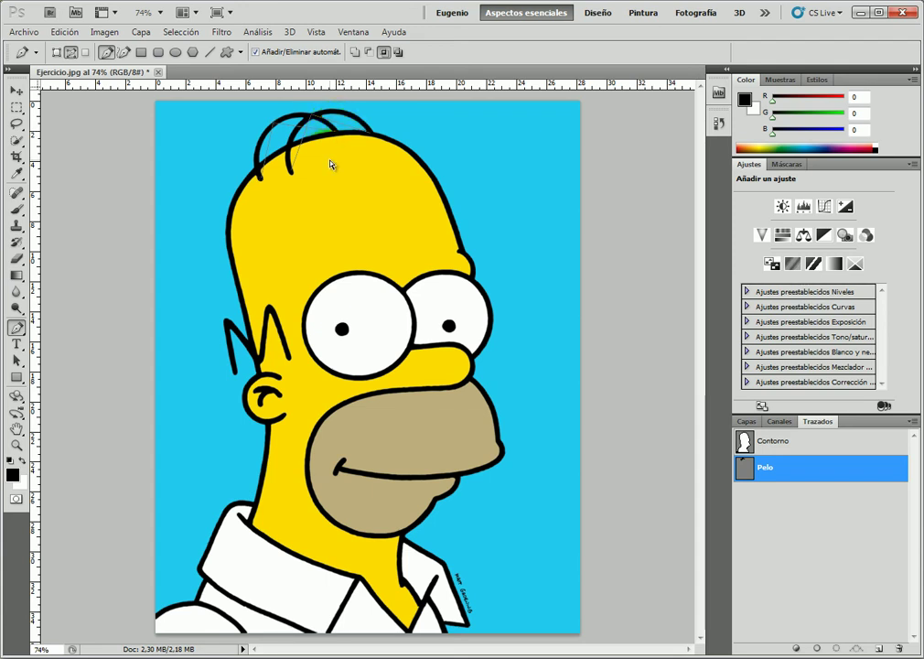
- Trace the M-shaped zigzag of hair spikes above Homer's ear
left_click(262, 322)
left_click(237, 375)
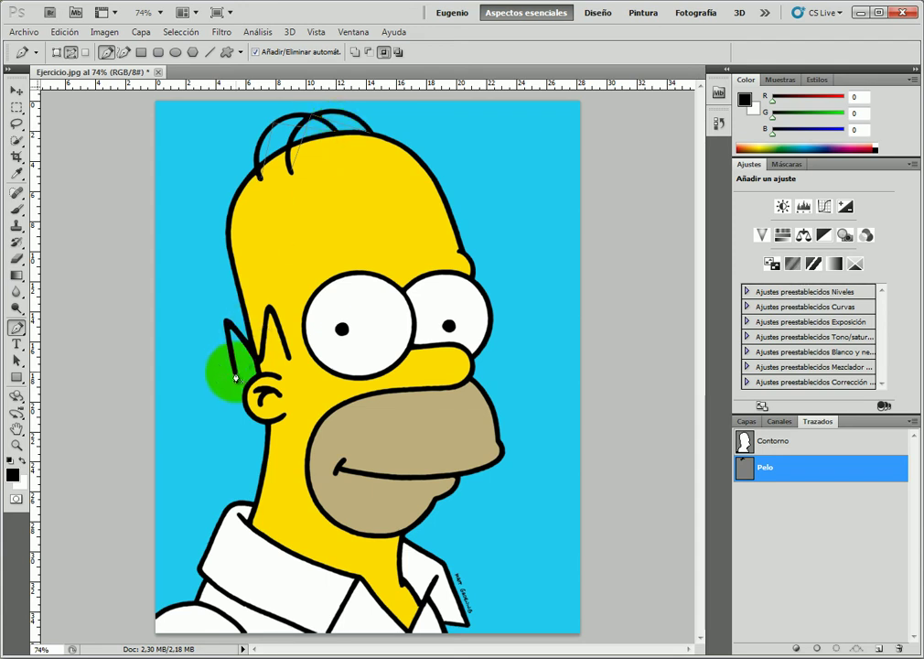
left_click(226, 320)
left_click(260, 359)
left_click(270, 307)
left_click(290, 360)
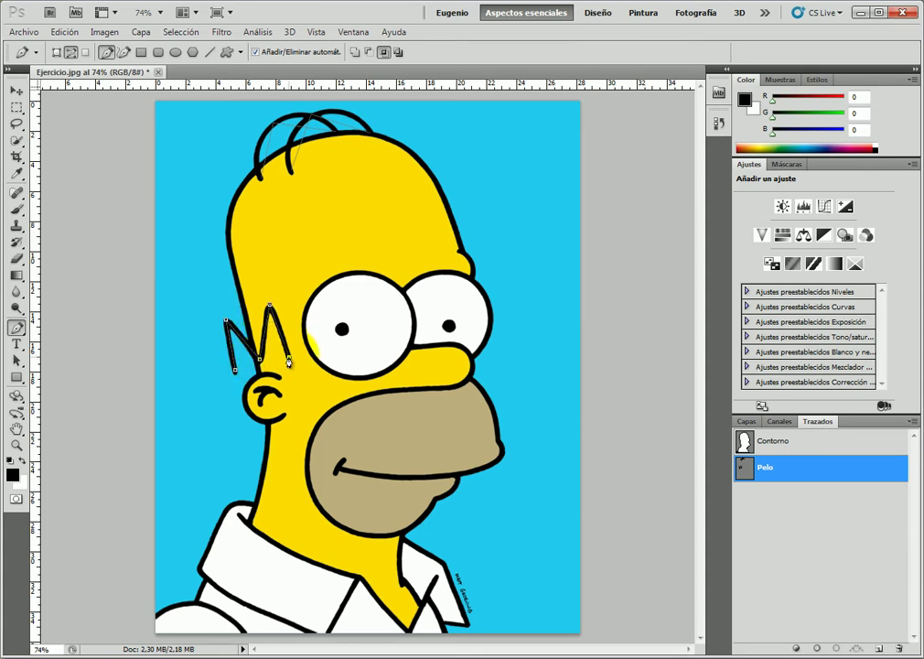
left_click(300, 272, "ctrl")
- Save the document and create a new path named Ojos
left_click(23, 31)
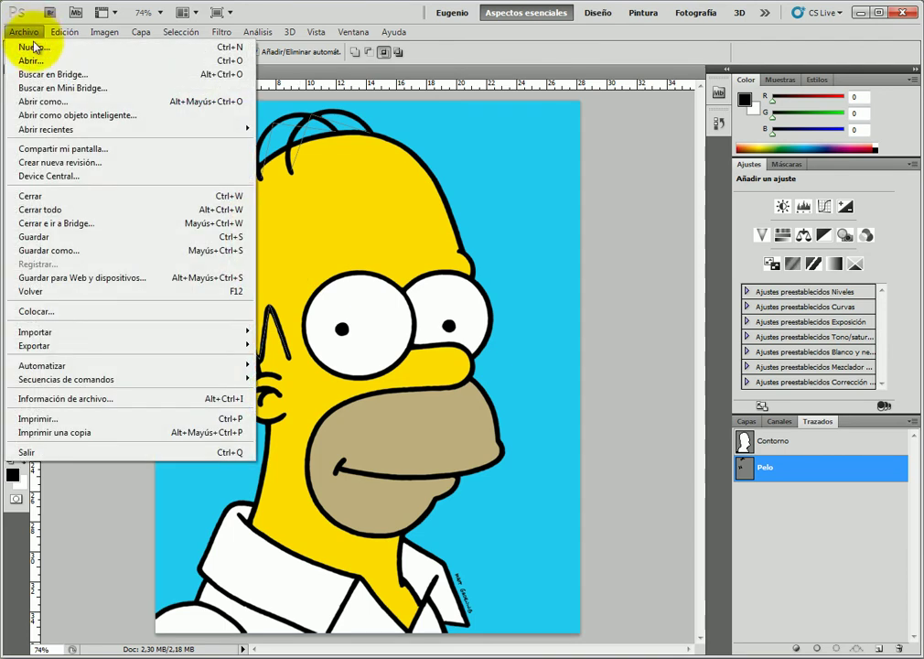
left_click(108, 236)
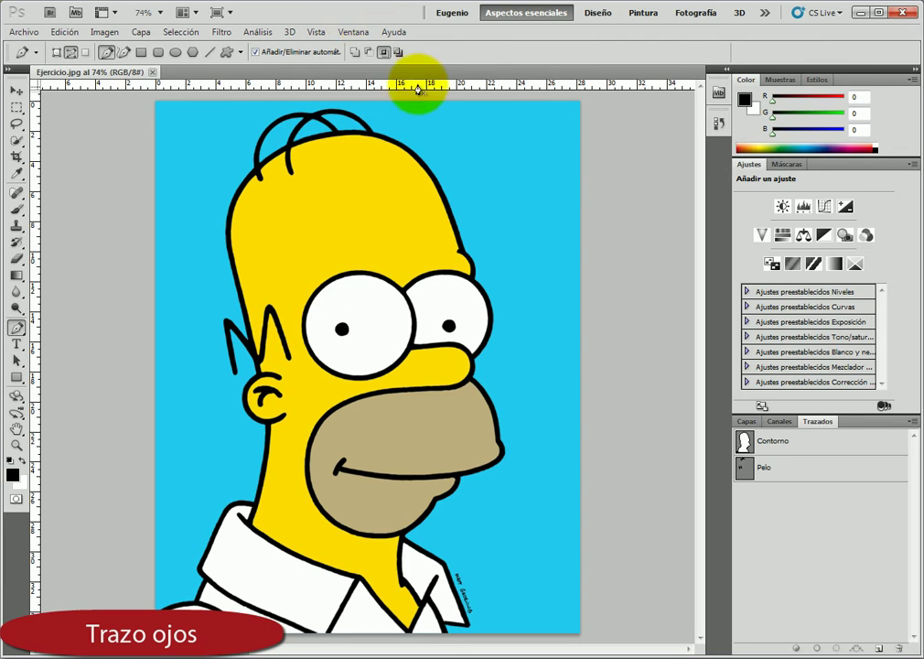
left_click(878, 648)
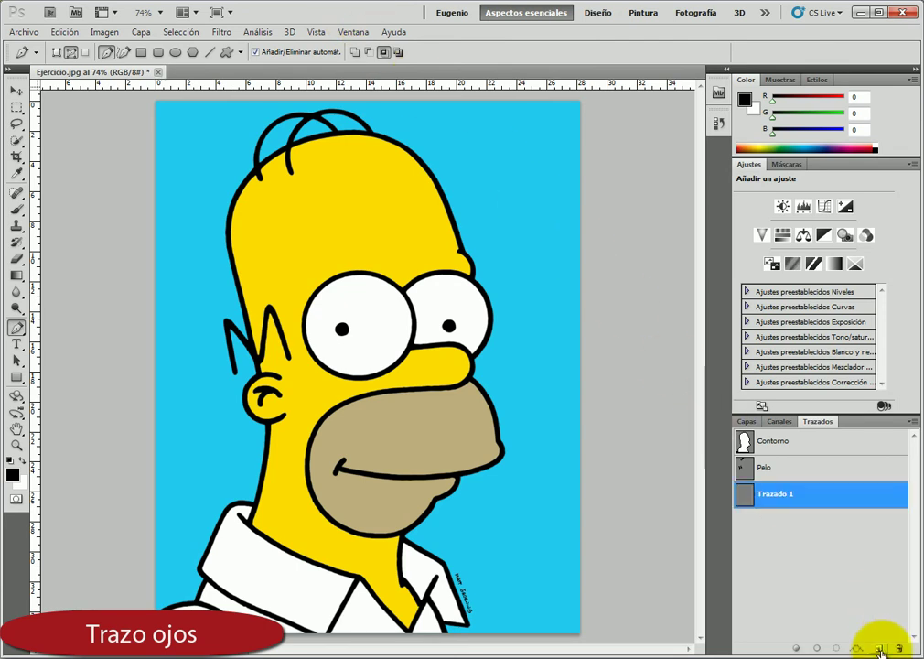
double_click(784, 498)
type("Ojos")
key("Return")
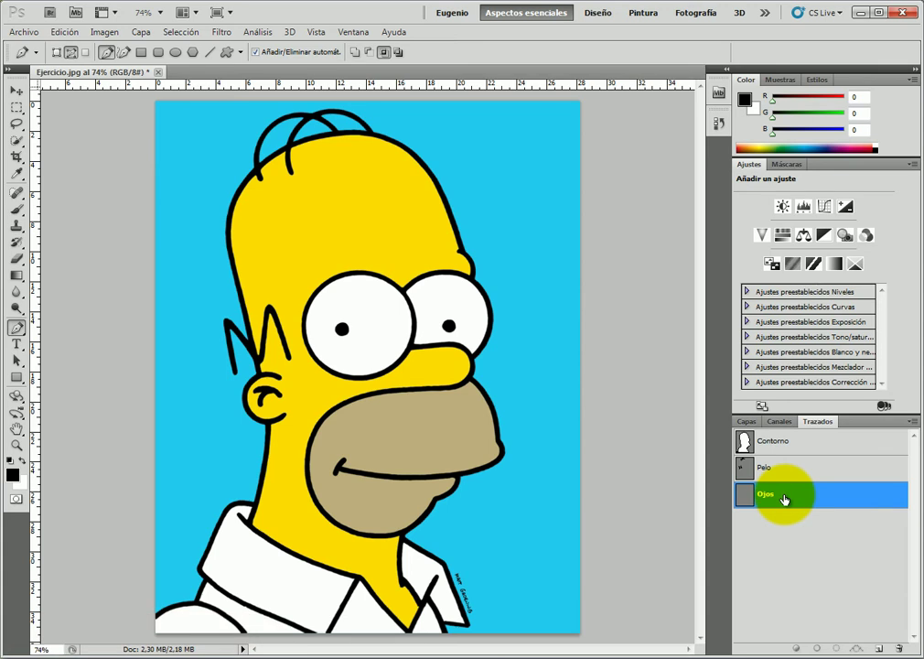
- Trace a closed outline around Homer's left eye
left_click(207, 359)
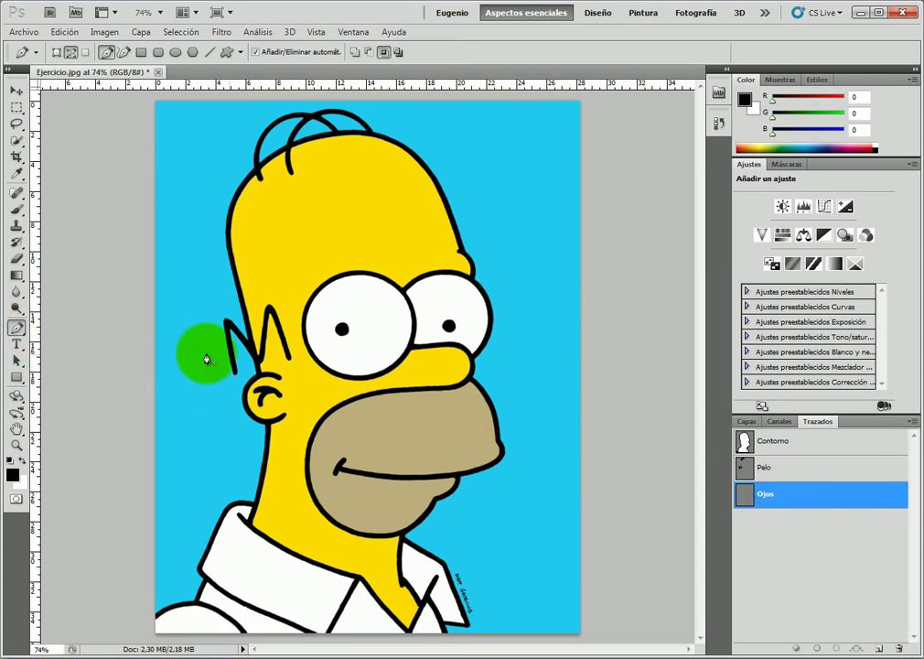
left_click(353, 272)
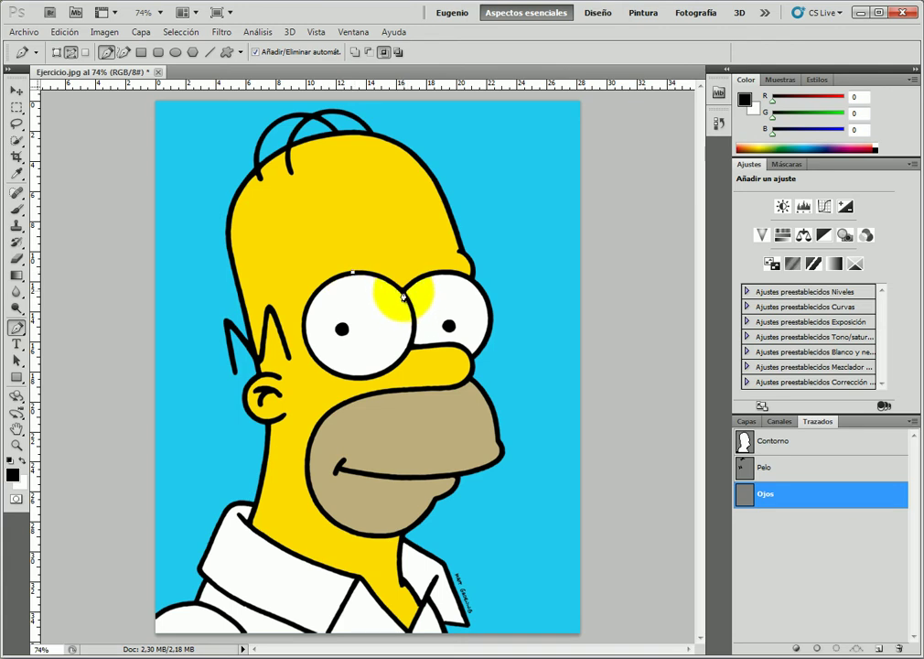
mouse_move(401, 290)
left_mouse_down()
mouse_move(400, 364)
mouse_move(361, 384)
left_mouse_up()
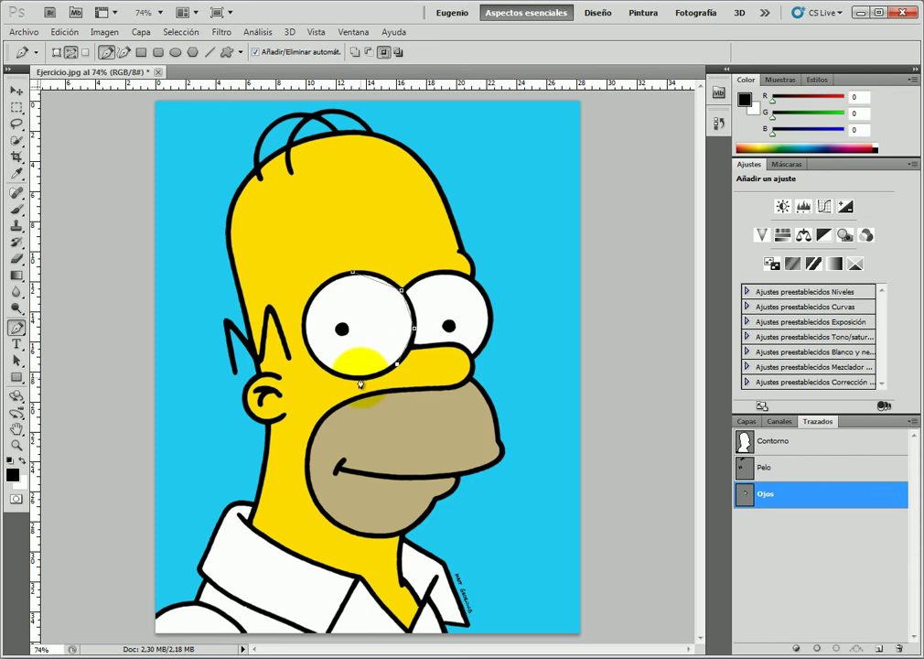
left_click(315, 362)
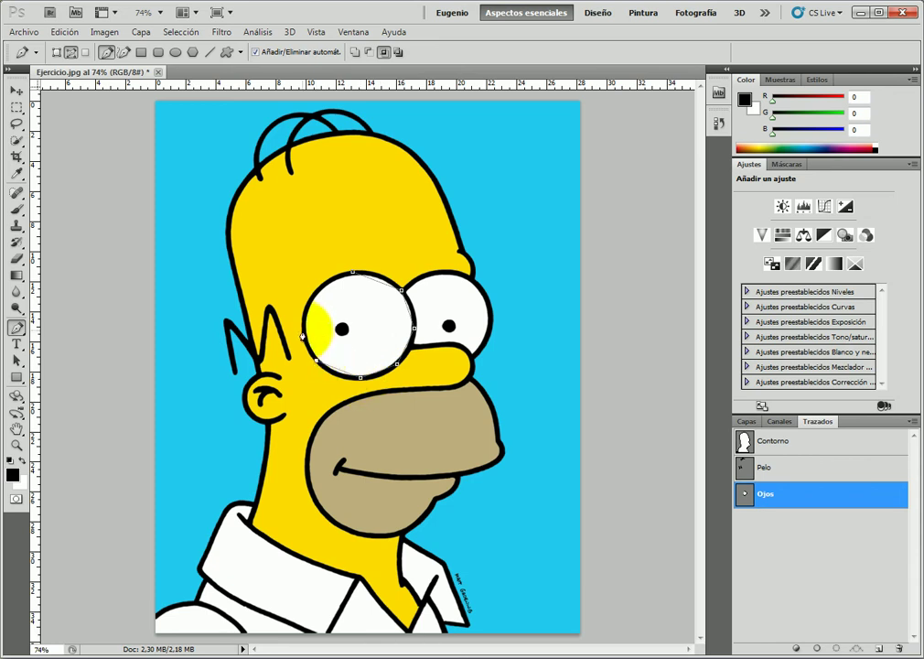
left_click(305, 311)
left_click(324, 283)
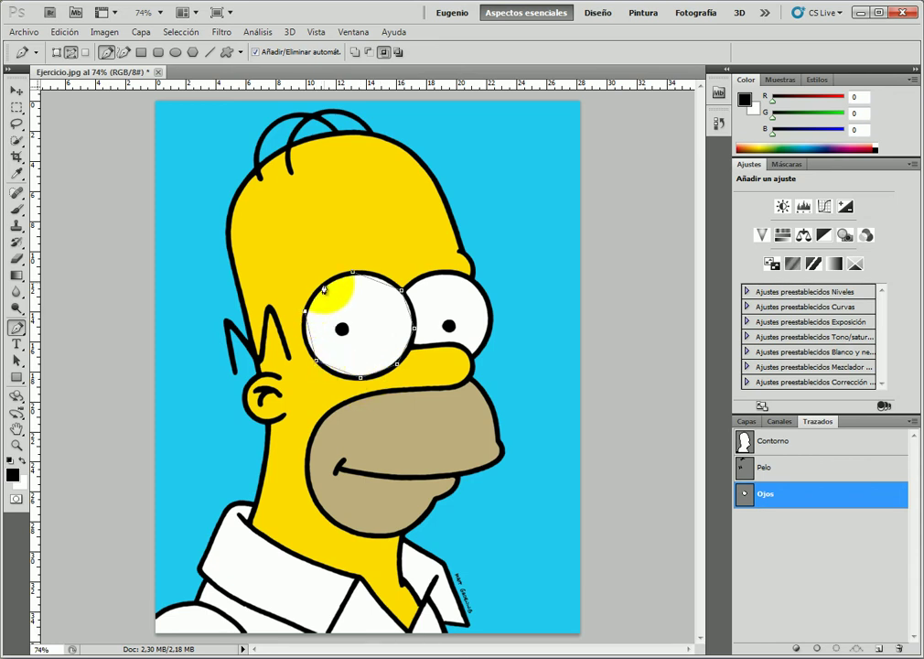
left_click(353, 275)
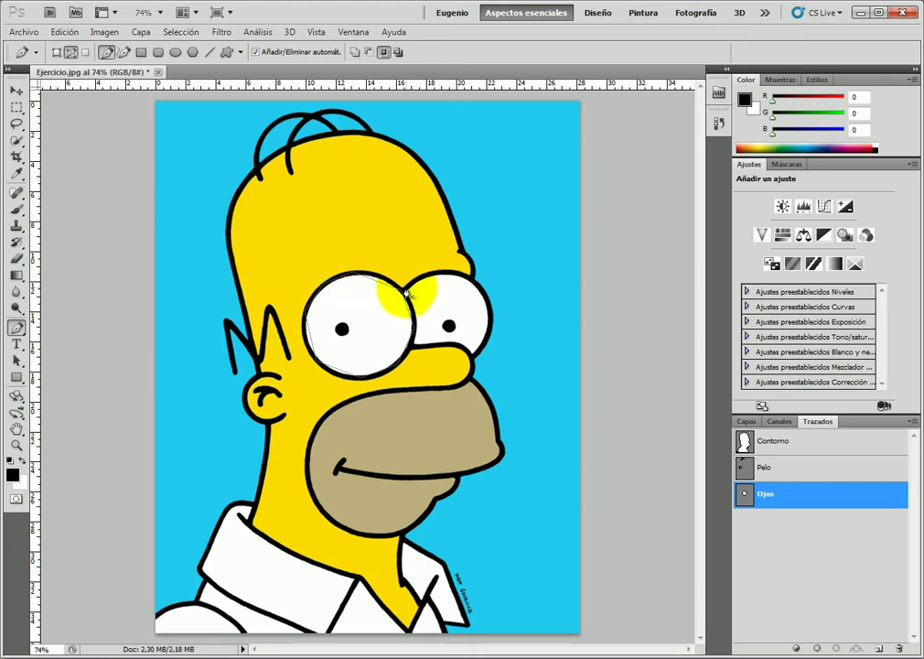
- Start the right eye outline from its top, curving down toward the nose
mouse_move(437, 271)
left_mouse_down()
mouse_move(464, 283)
mouse_move(489, 316)
mouse_move(482, 351)
mouse_move(469, 355)
left_mouse_up()
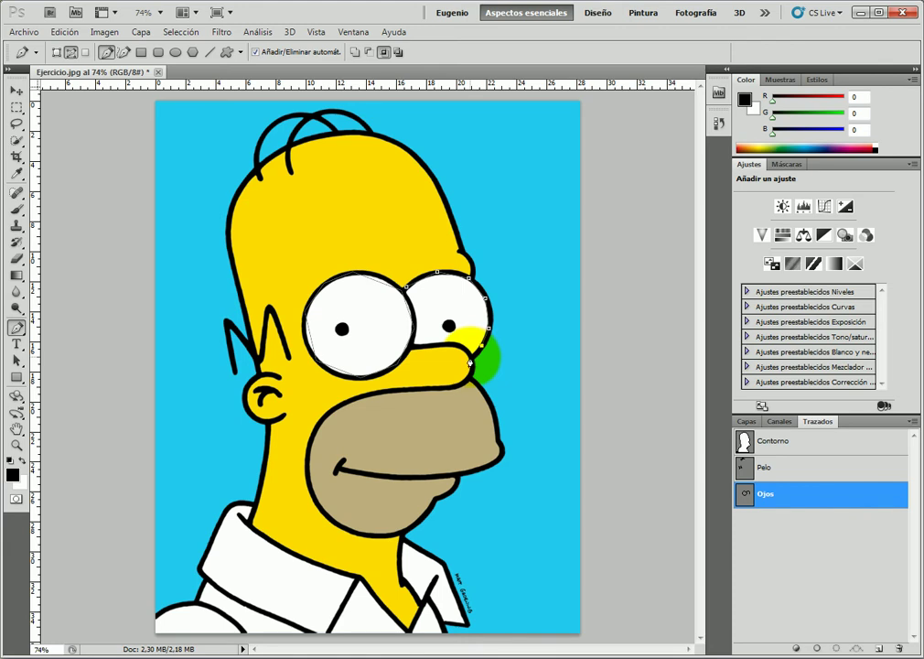
left_click_drag(469, 355, 470, 356)
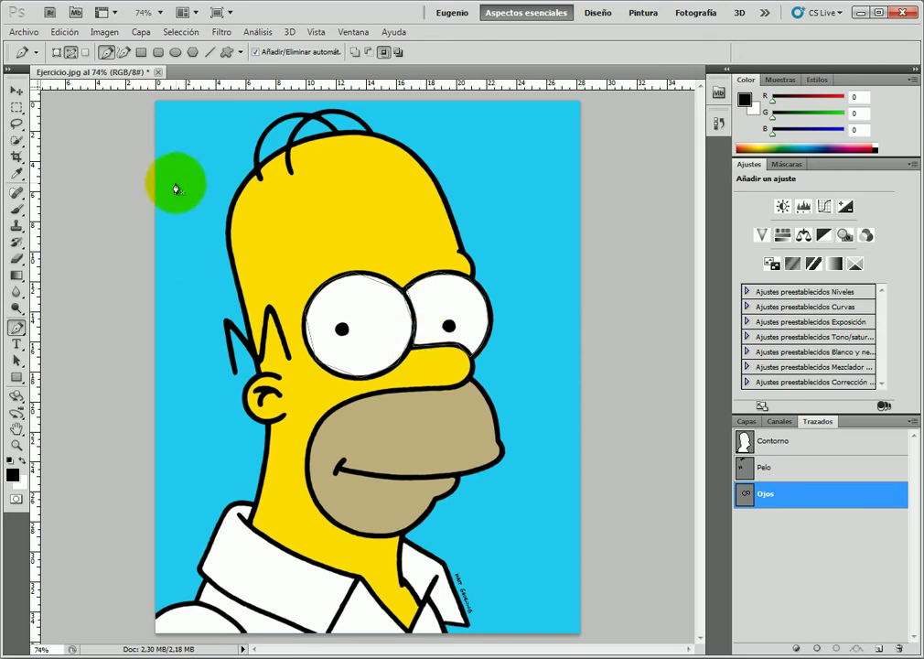
left_click(13, 34)
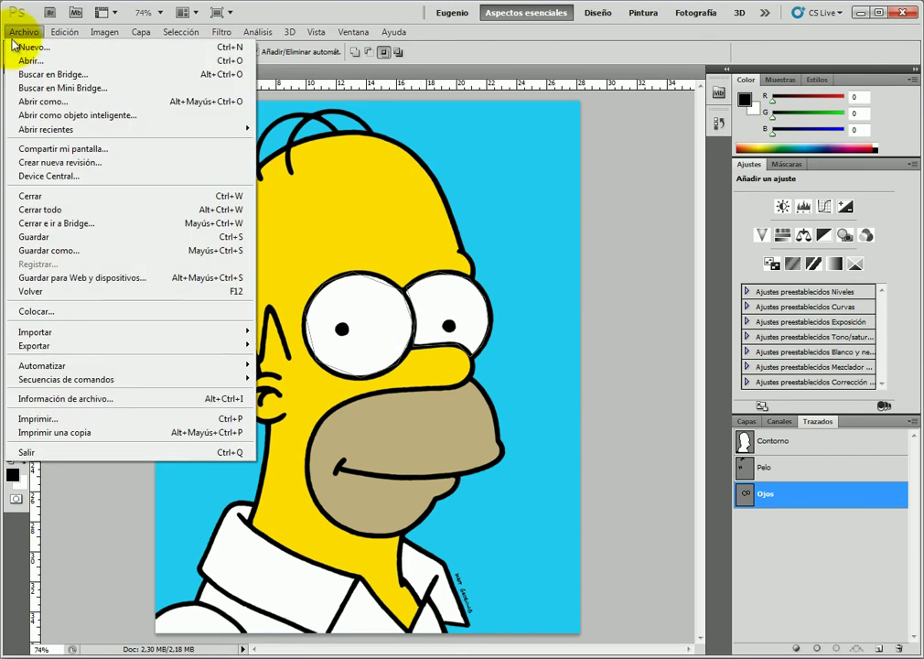
- Save the document and create a new path named Nariz
left_click(94, 237)
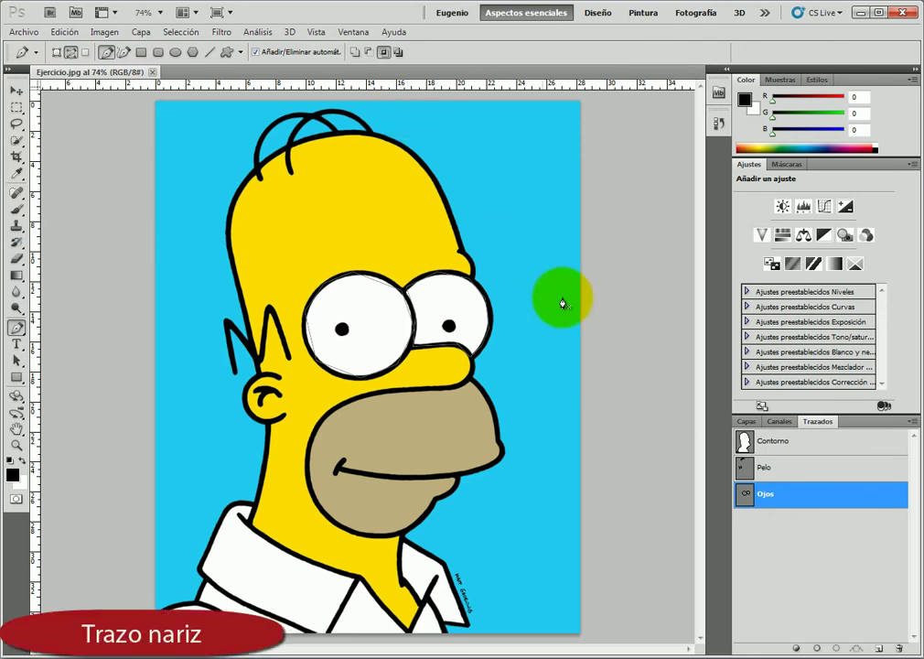
left_click(879, 647)
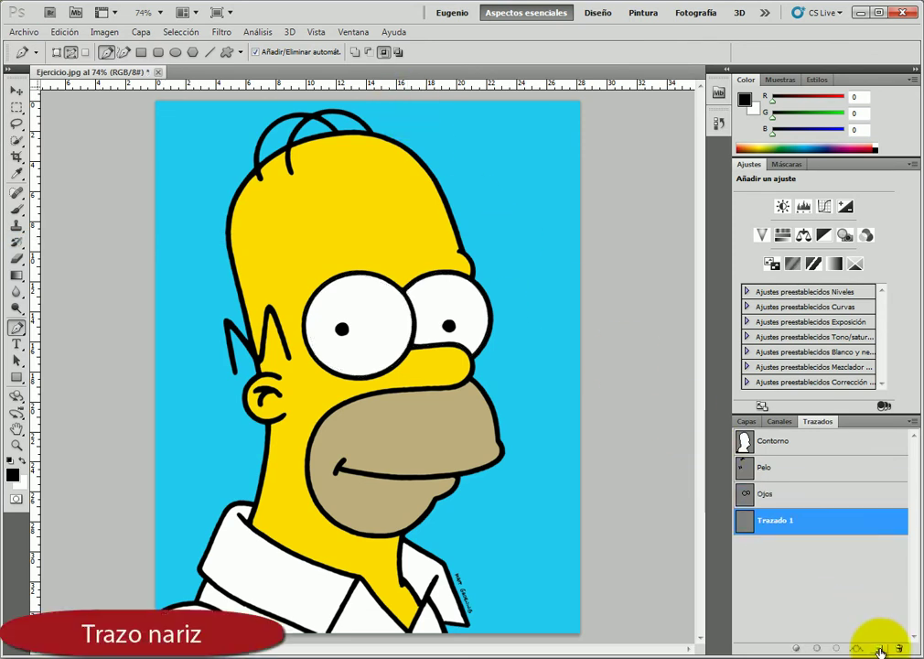
double_click(774, 520)
type("Nariz")
key("Return")
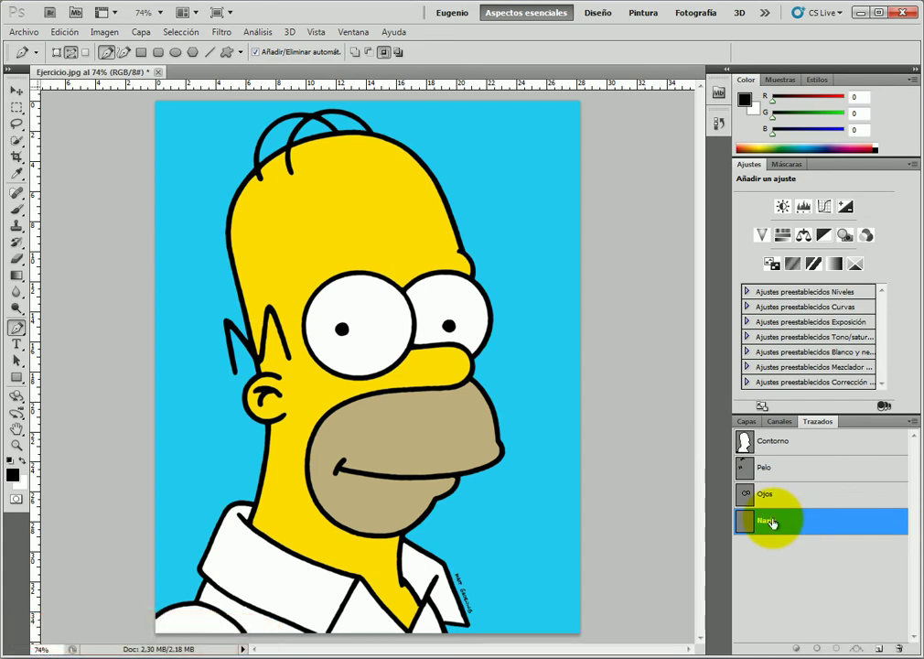
- Trace the nose's top, tip and underside on Nariz, then save the document
left_click(413, 348)
left_click(454, 350)
left_click(471, 370)
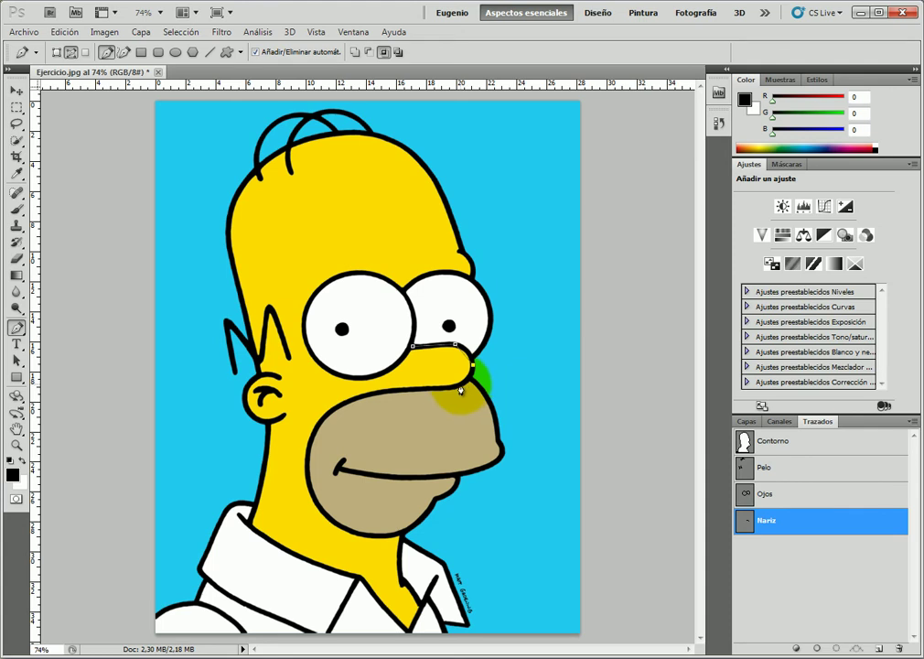
left_click(458, 385)
left_click(426, 388)
left_click(397, 393)
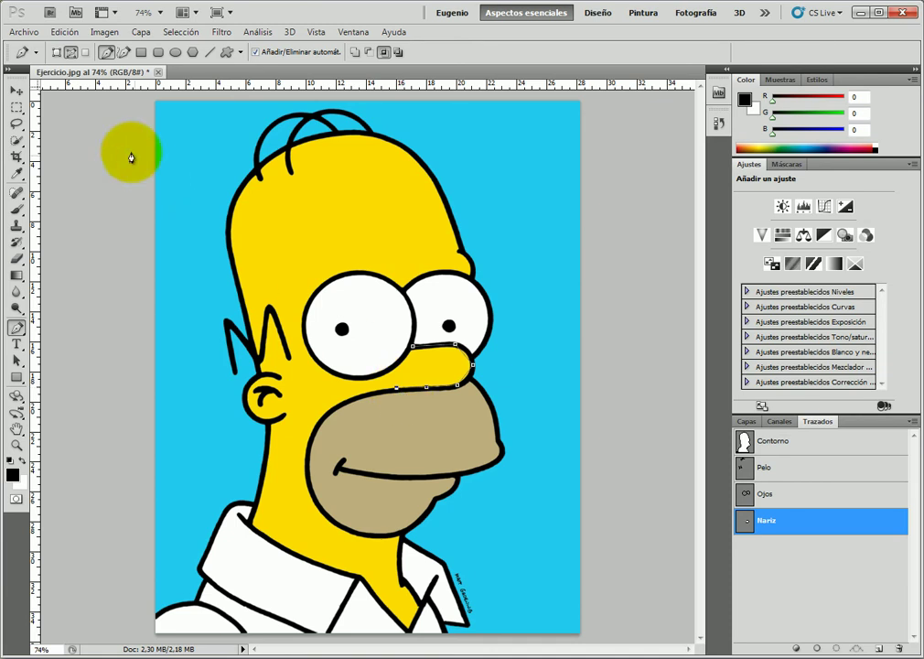
left_click(24, 31)
left_click(89, 239)
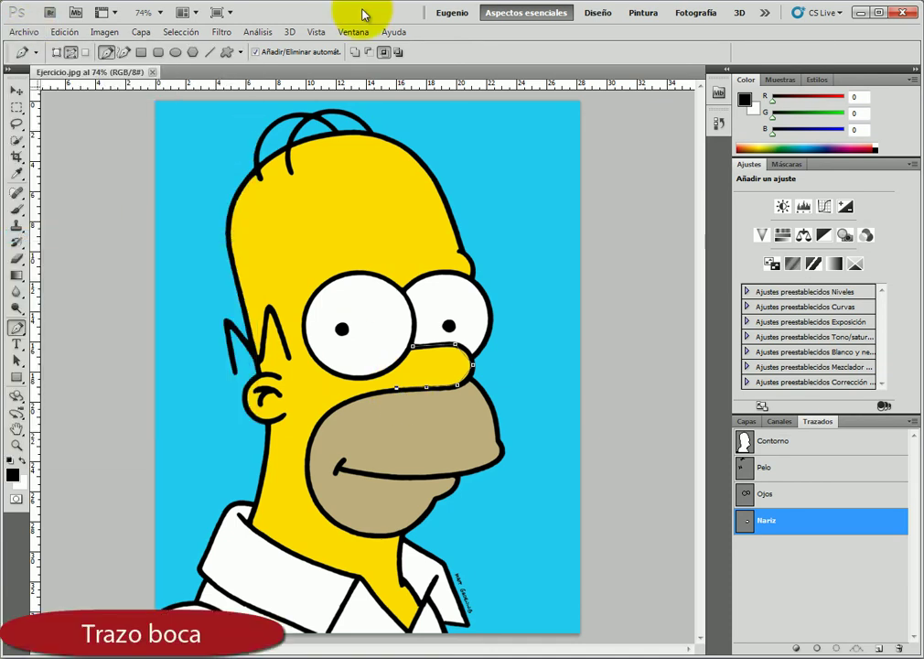
left_click(879, 647)
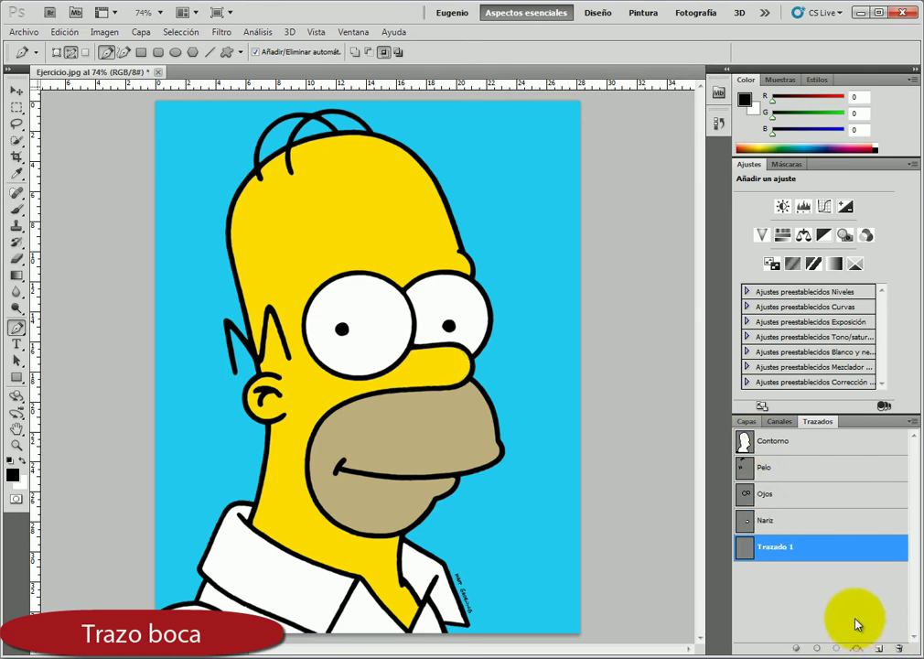
- Name the new path Boca and trace the muzzle outline from under the nose to its bottom
double_click(779, 546)
type("Boca")
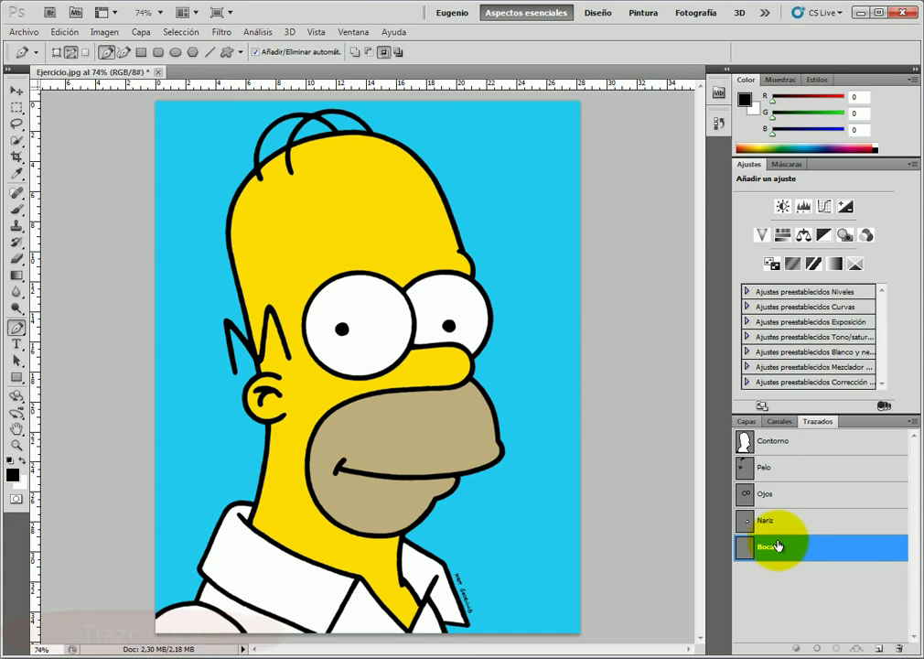
left_click(521, 430)
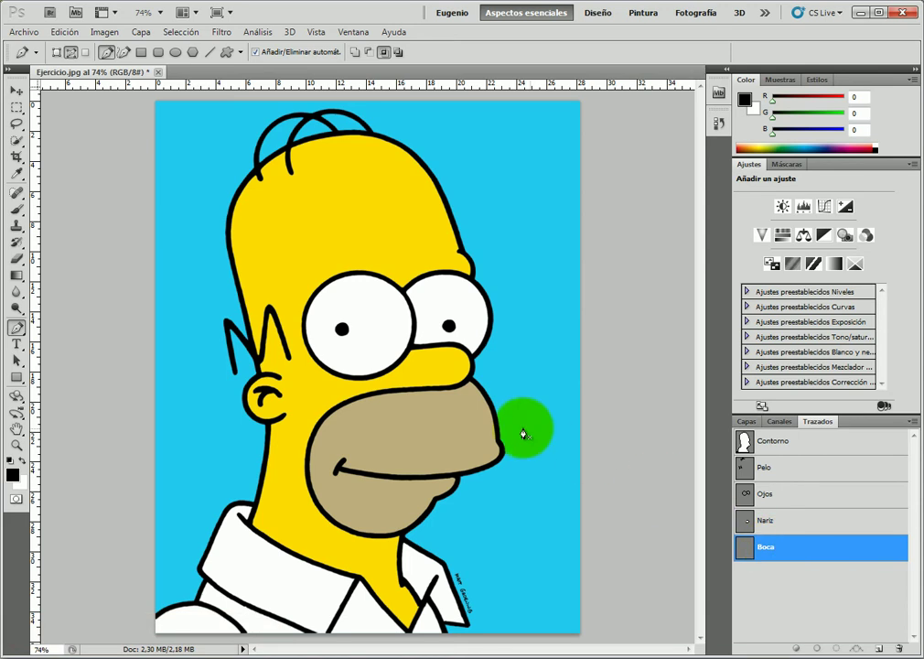
left_click(469, 379)
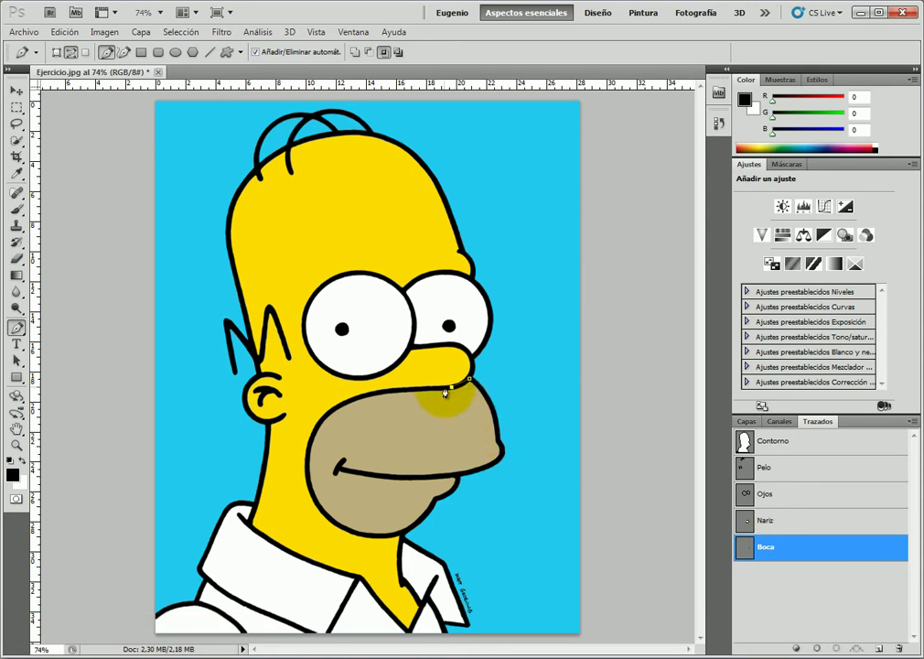
left_click(406, 388)
left_click(368, 392)
left_click(333, 408)
left_click(313, 432)
left_click(307, 467)
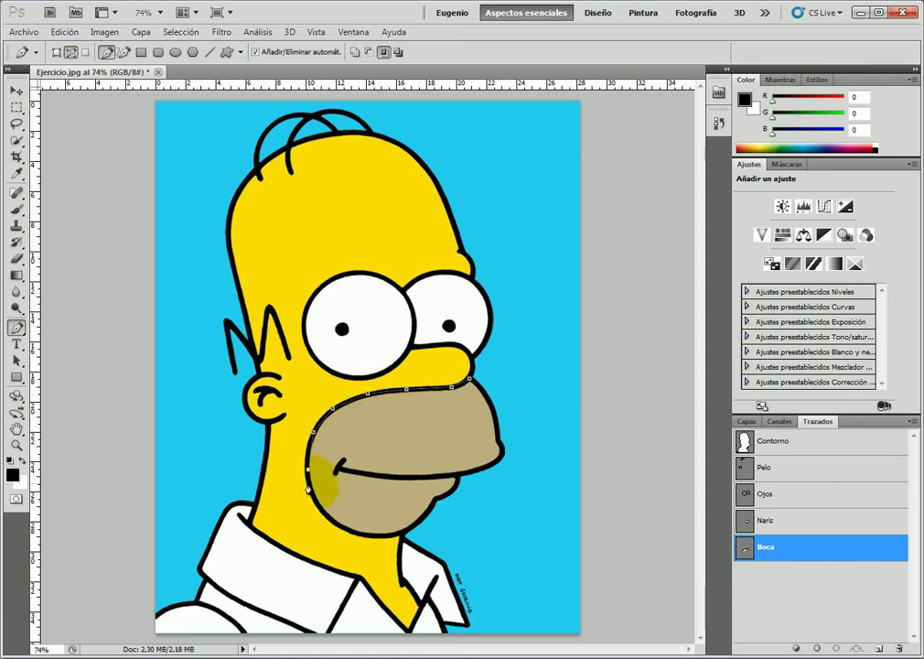
left_click(322, 514)
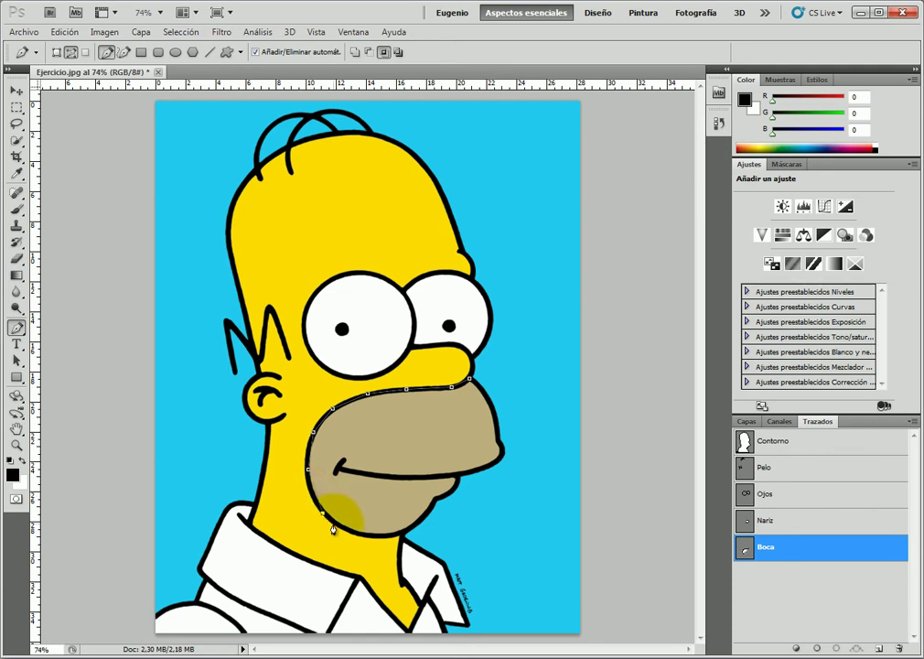
left_click_drag(374, 533, 403, 540)
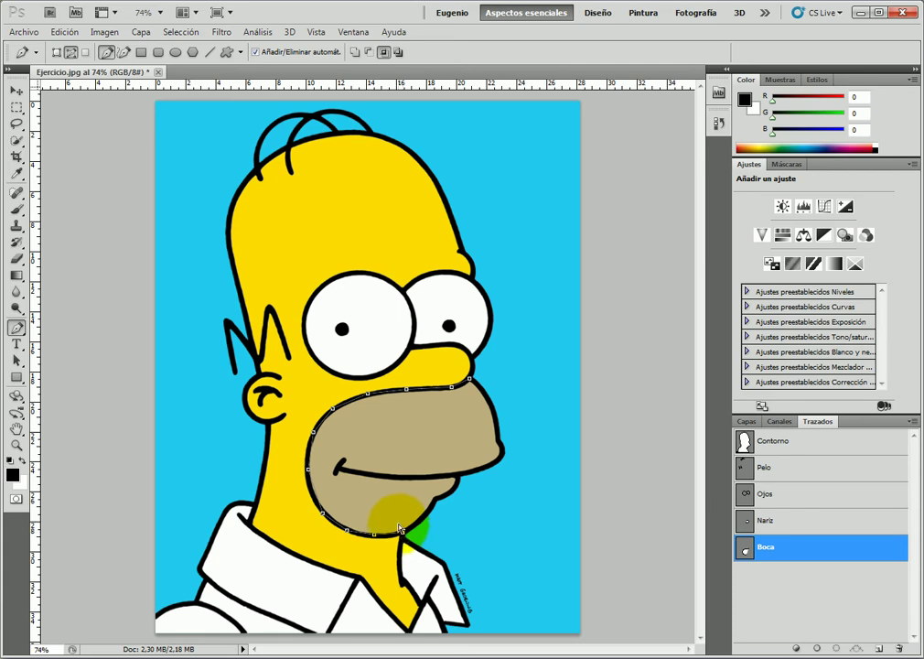
key("Escape")
- Trace the mouth line with a small curl at its left end, then save
left_click(454, 476)
left_click(399, 477)
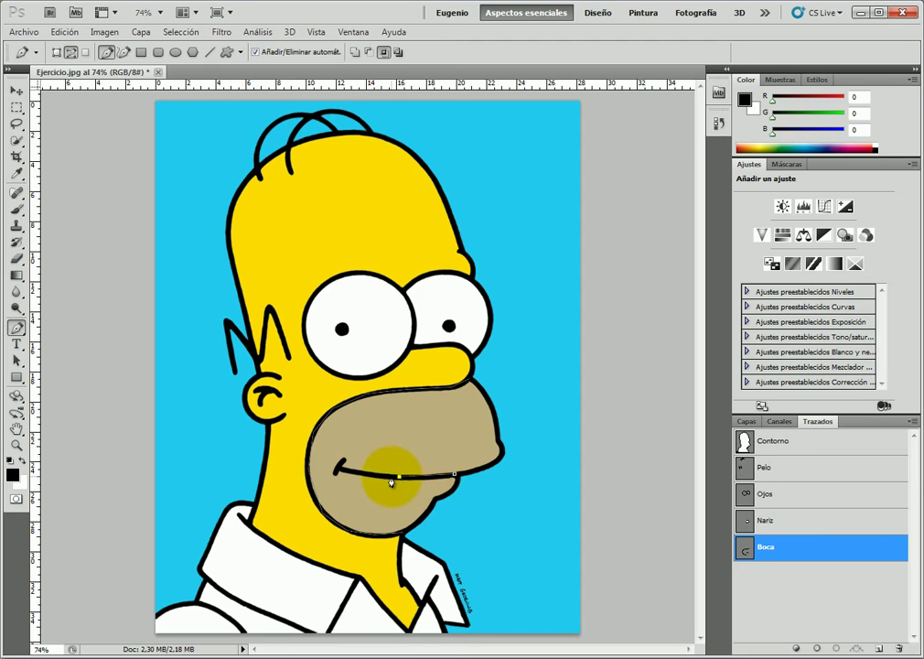
left_click(358, 476)
left_click(337, 472)
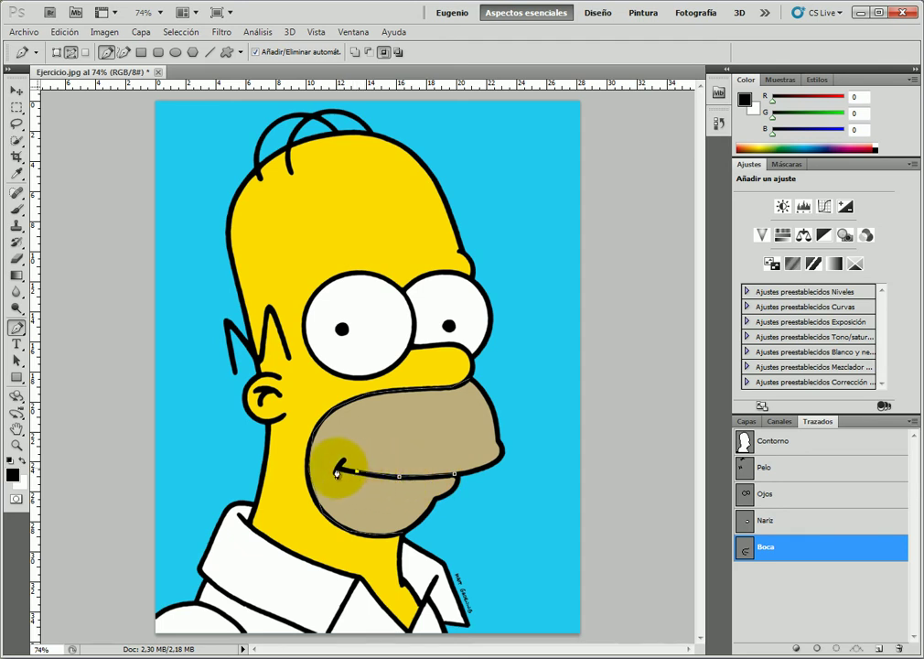
left_click(335, 475, "ctrl")
left_click_drag(336, 475, 340, 468)
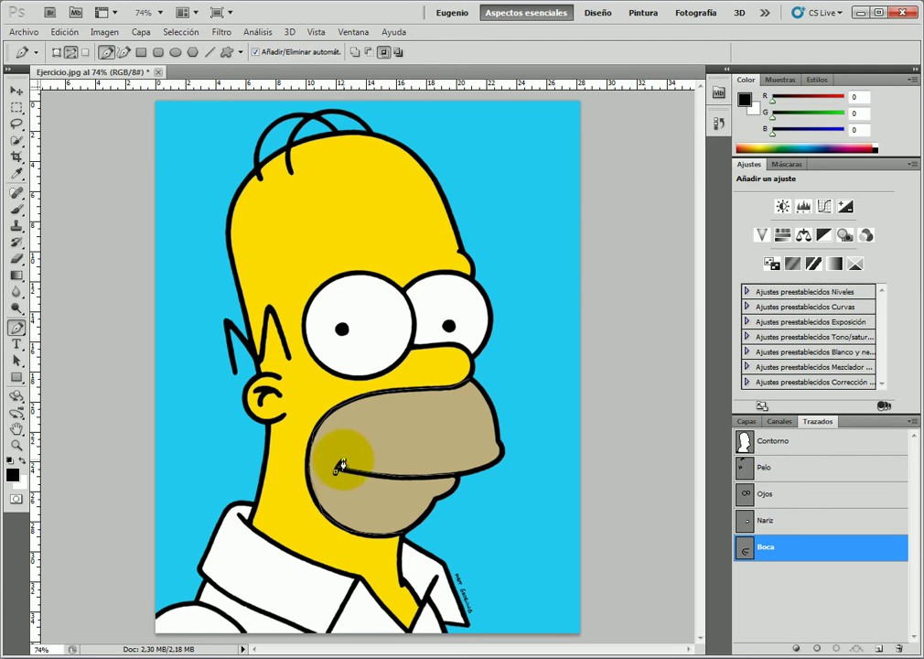
left_click(233, 368, "ctrl")
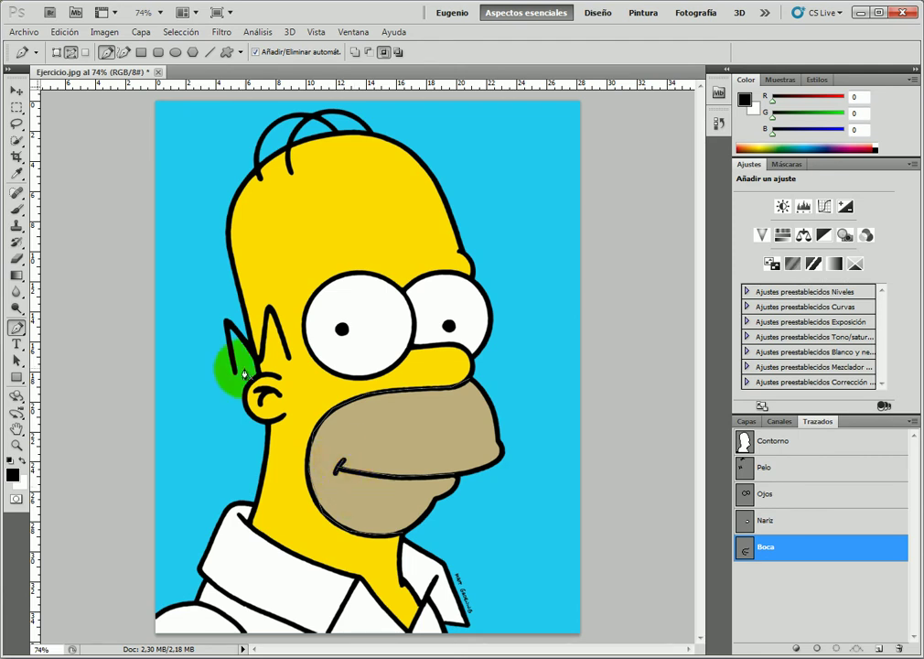
left_click(23, 31)
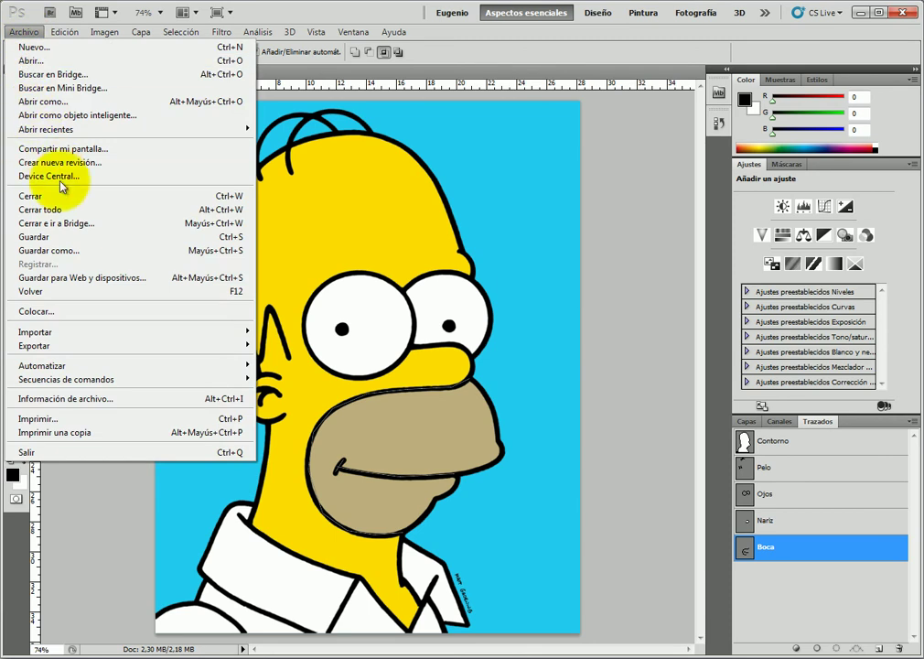
left_click(75, 239)
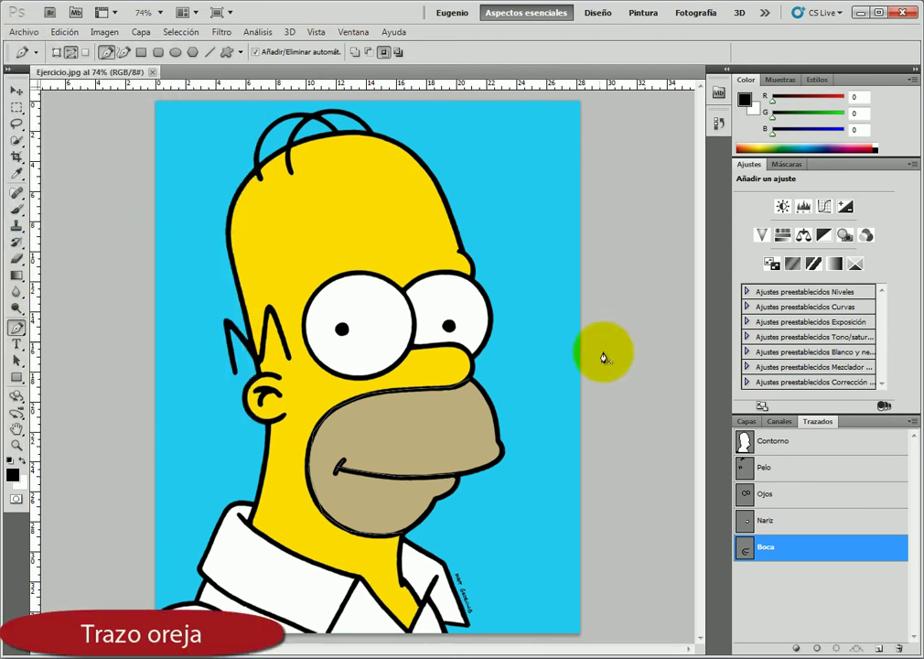
- Create a new path named Oreja
left_click(877, 648)
double_click(777, 573)
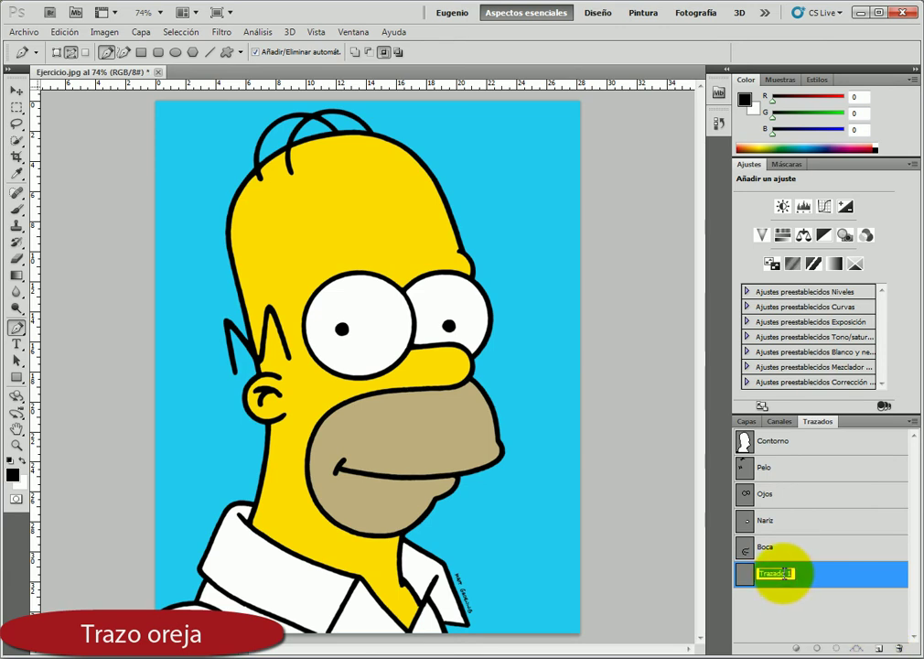
type("Oreja")
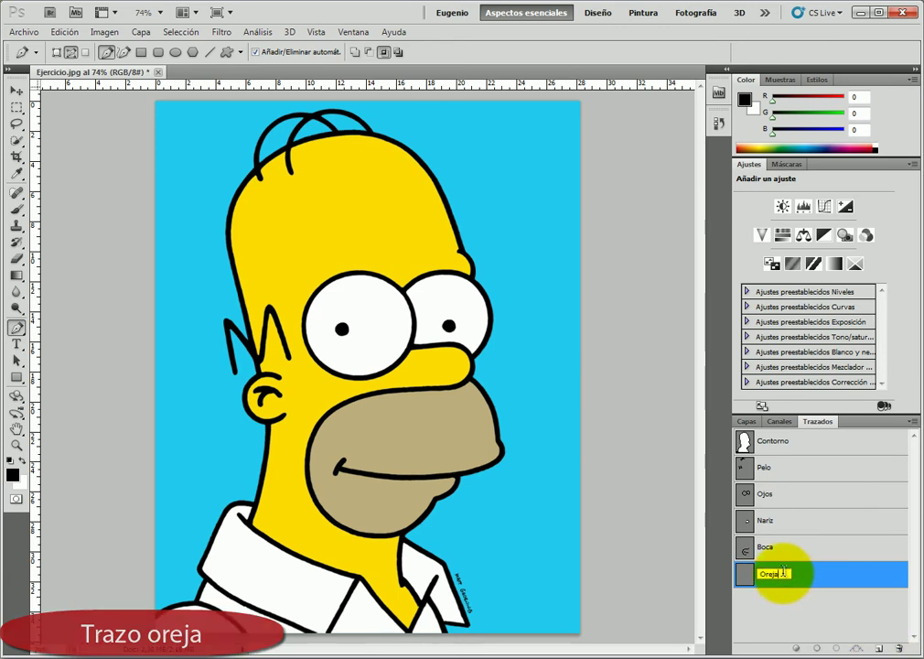
key("Return")
- Trace the curved curl inside Homer's ear, then save the document
left_click_drag(243, 381, 268, 393)
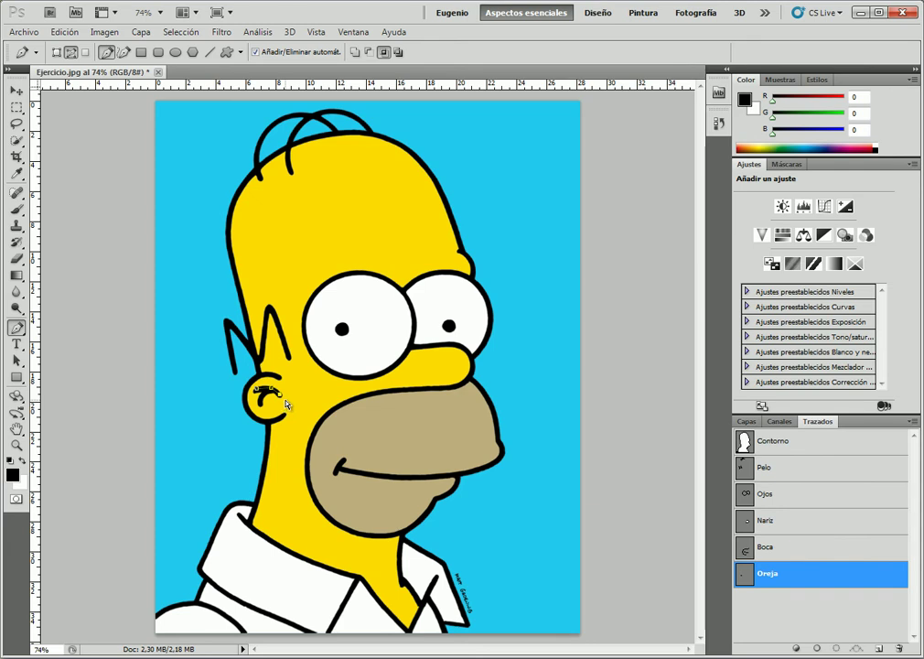
mouse_move(247, 402)
left_mouse_down()
mouse_move(260, 409)
mouse_move(267, 395)
left_mouse_up()
left_click_drag(268, 396, 271, 407)
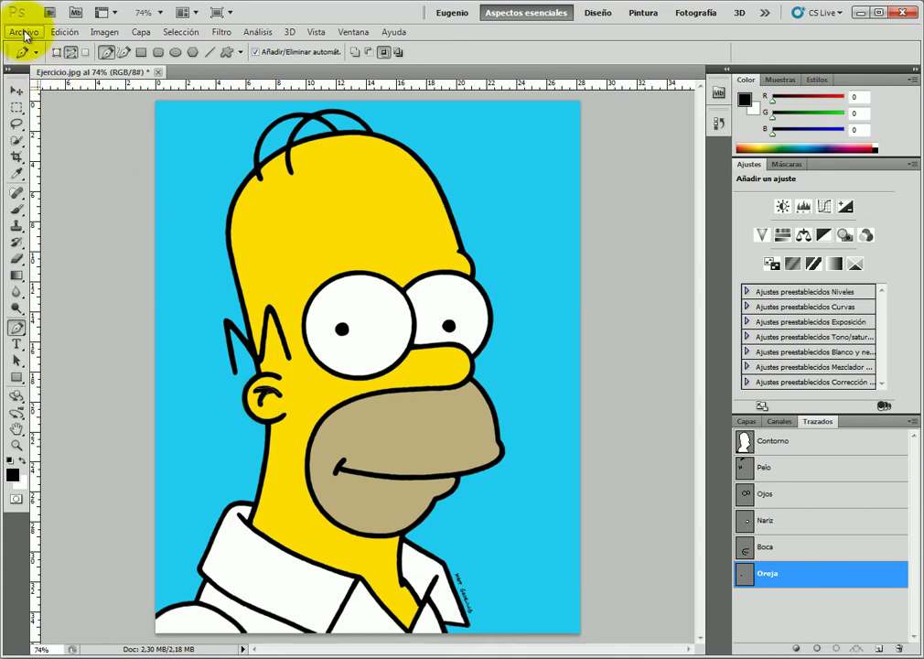
left_click(26, 34)
left_click(81, 236)
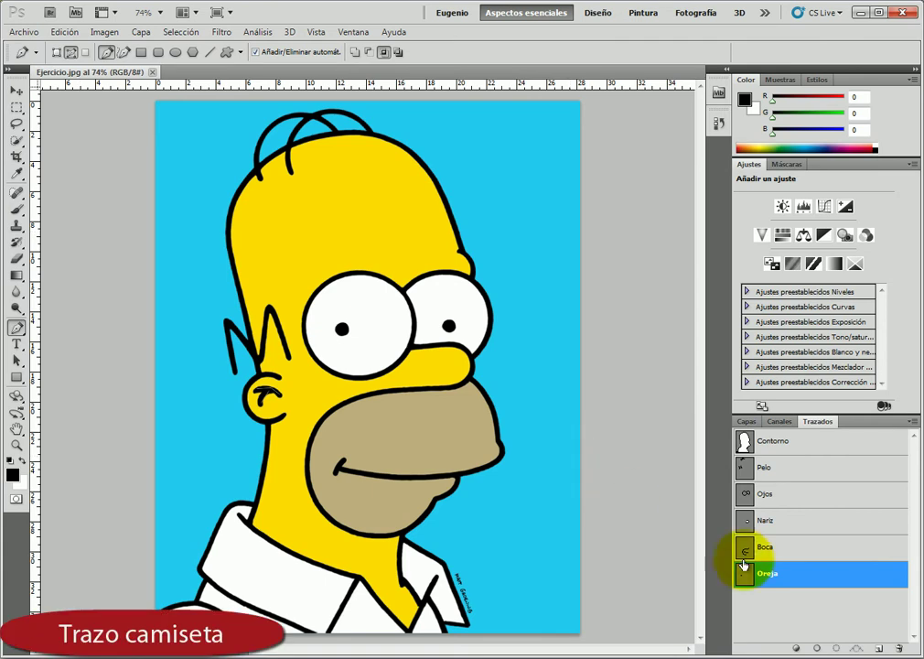
- Create a new path named Camiseta
left_click(878, 645)
double_click(776, 599)
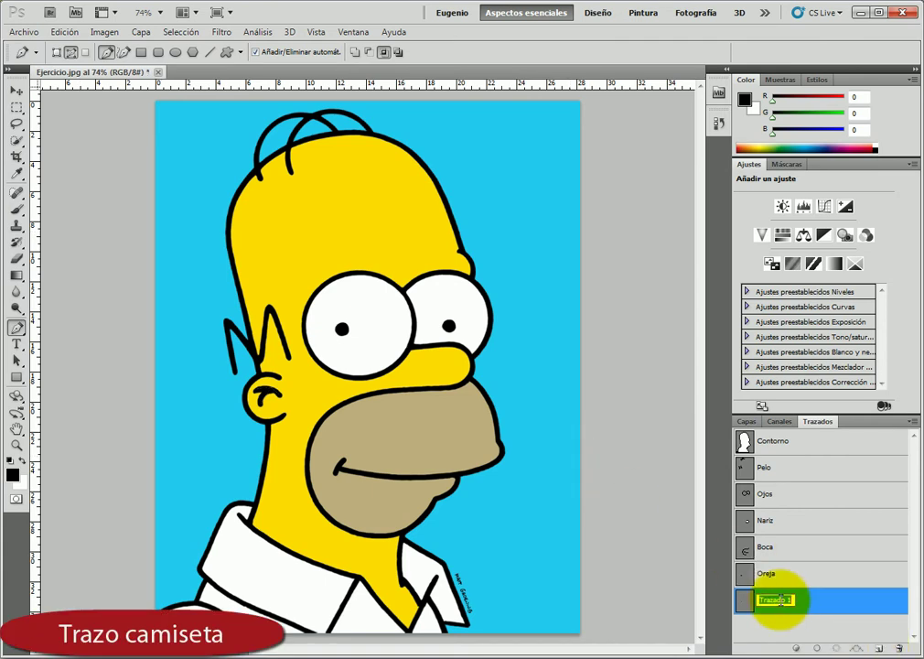
type("ceta")
key("Return")
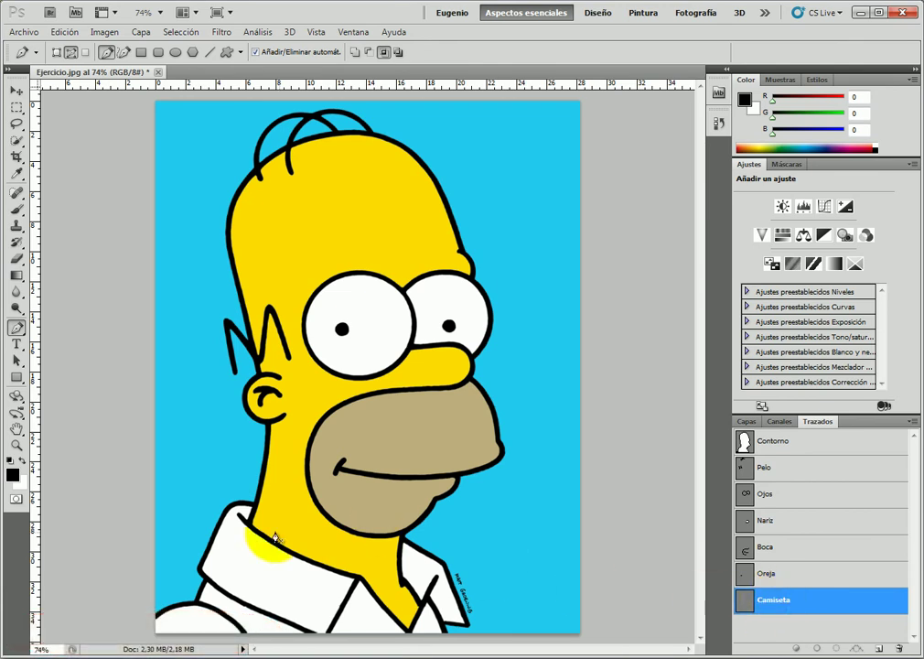
- Trace the shirt collar and neck opening lines on the Camiseta path
left_click(240, 518)
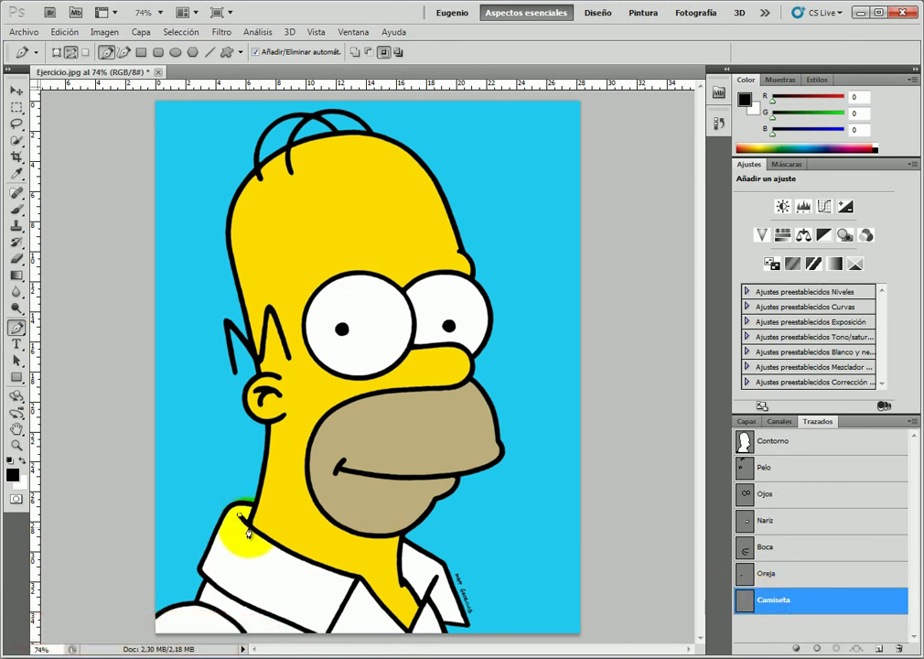
left_click(284, 551)
left_click(337, 571)
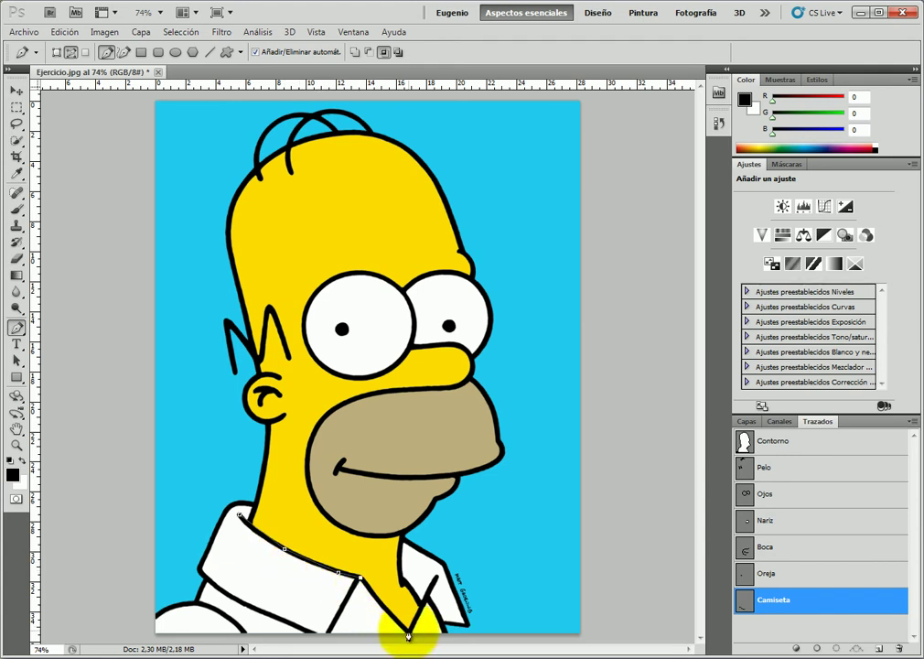
left_click(385, 610)
left_click(435, 579)
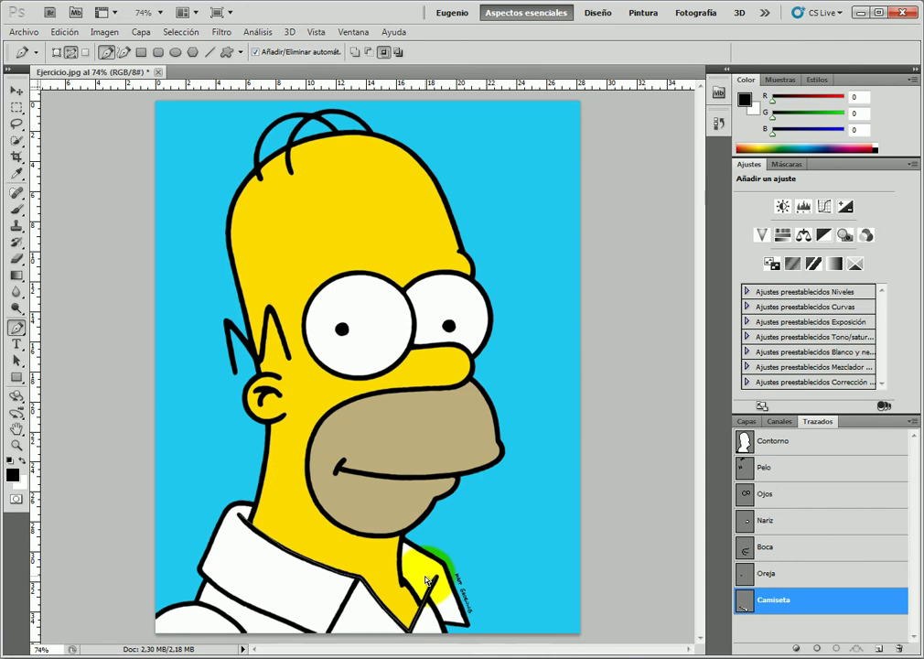
left_click(398, 553, "ctrl")
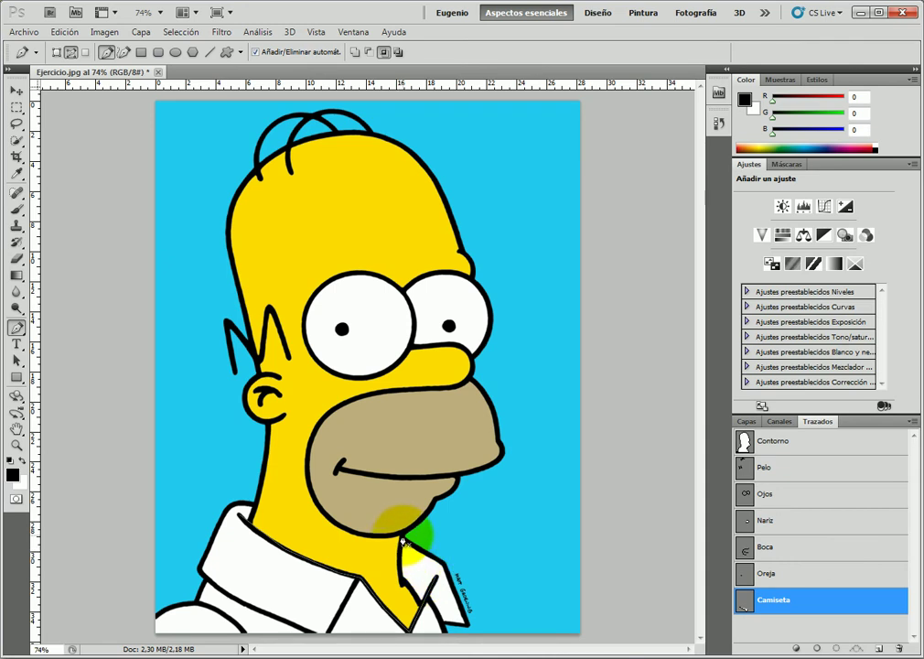
left_click(400, 543)
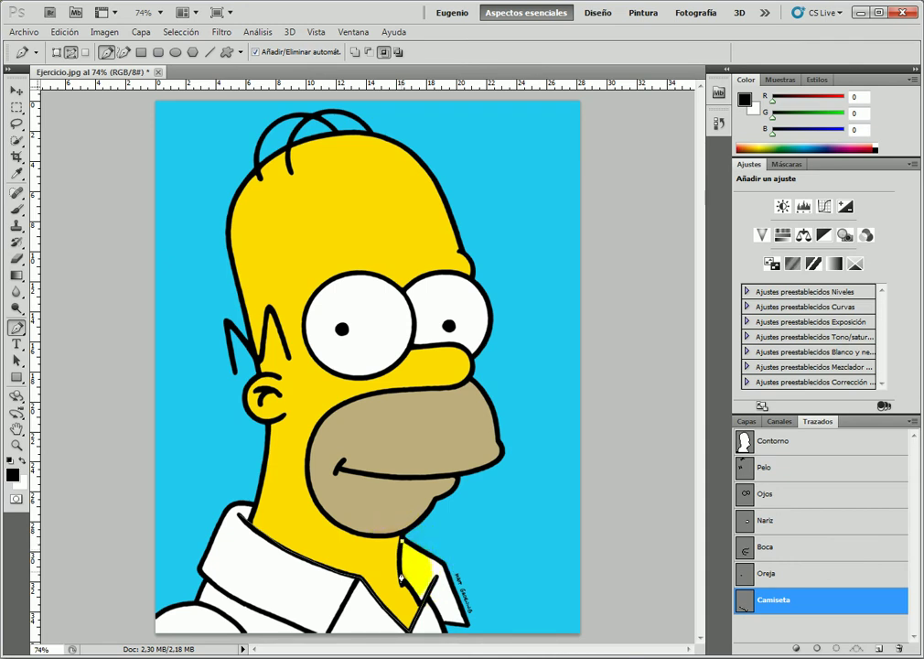
left_click(400, 587)
left_click(420, 607)
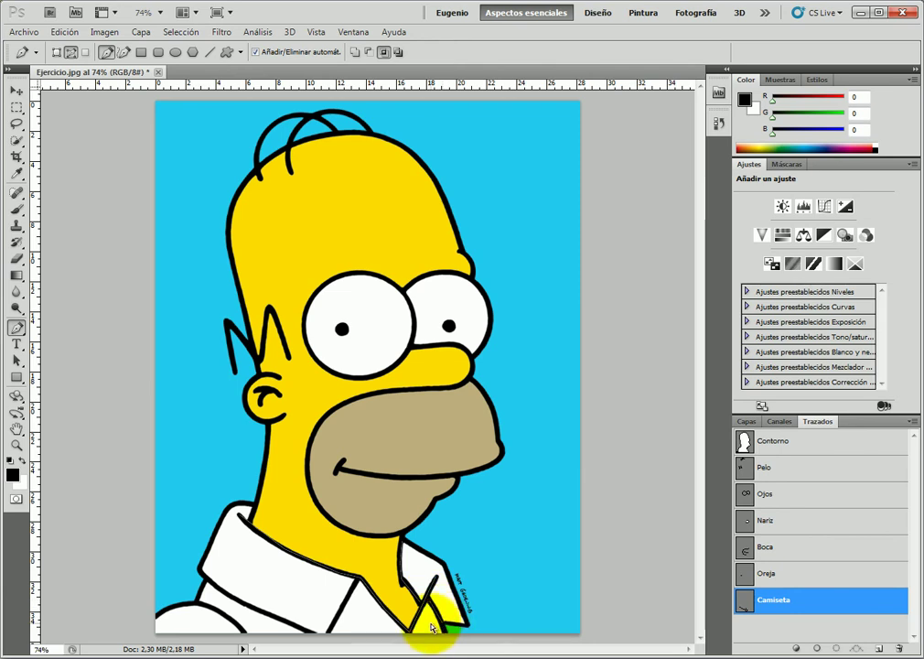
- Add the lower collar curves, undoing one stray segment, then save the document
left_click(356, 580)
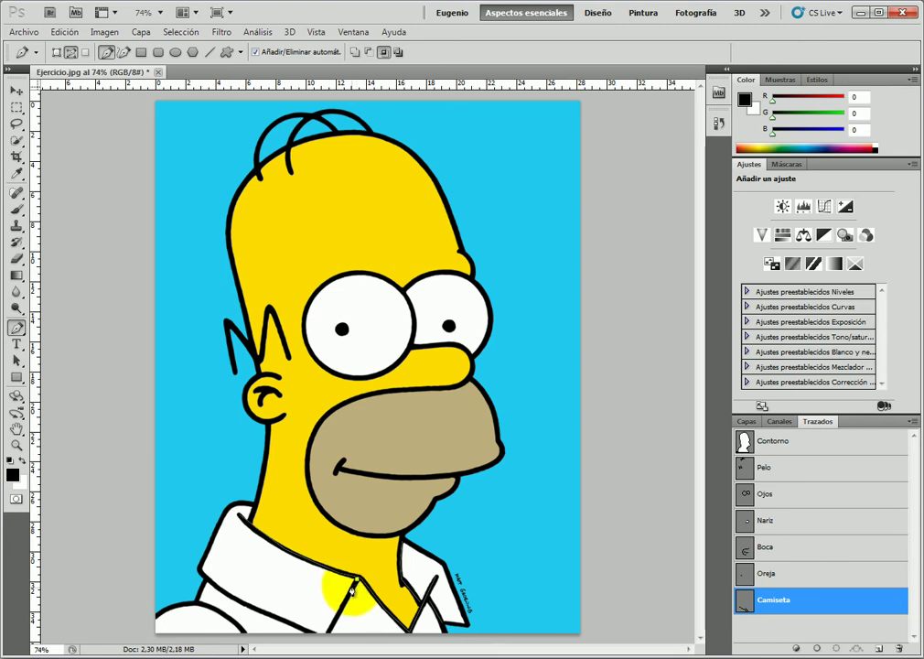
left_click(330, 633)
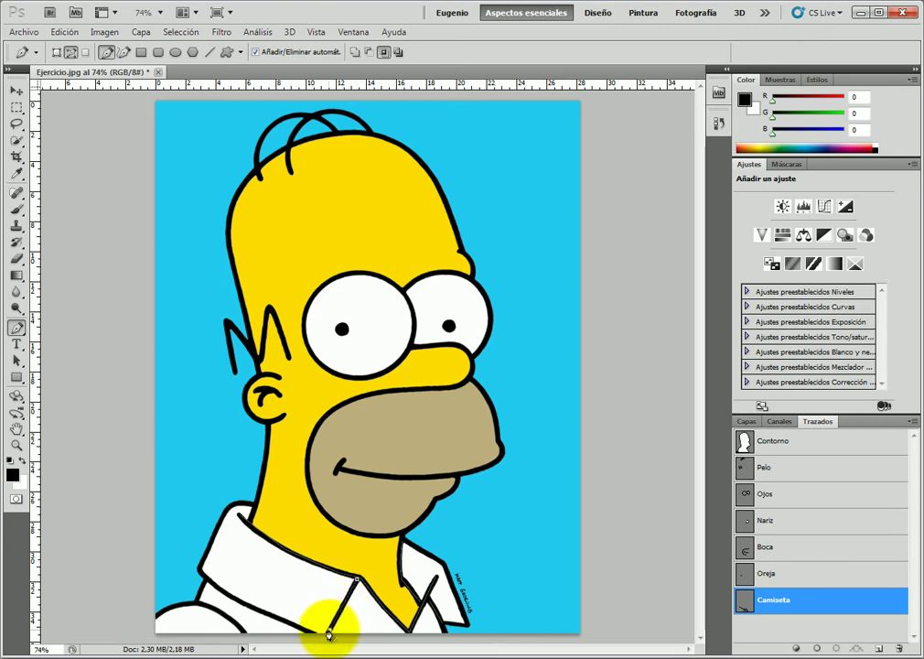
key("ctrl+alt+z")
key("ctrl+alt+z")
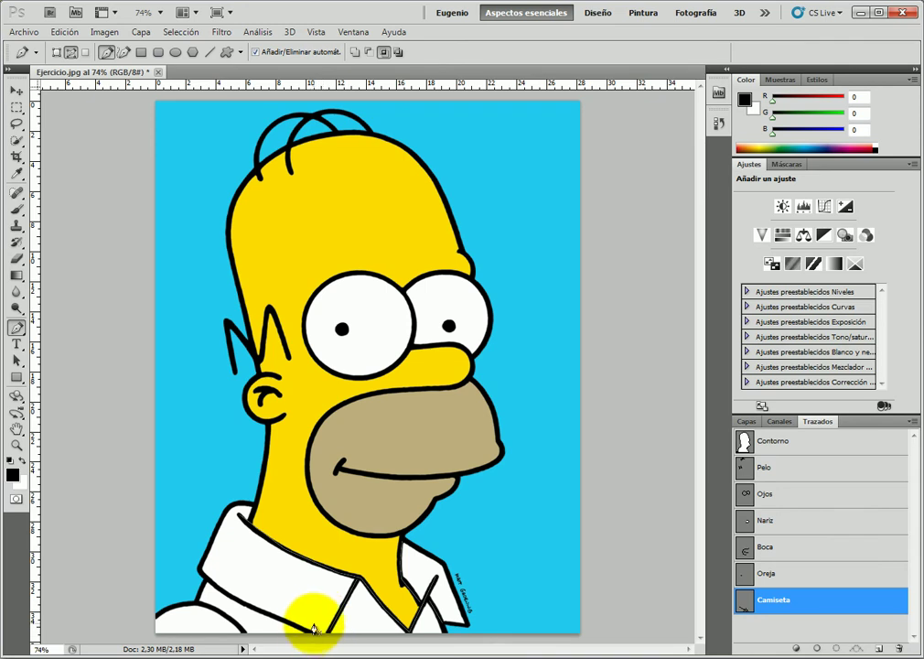
mouse_move(312, 631)
left_mouse_down()
mouse_move(266, 619)
mouse_move(203, 582)
mouse_move(190, 604)
mouse_move(243, 634)
left_mouse_up()
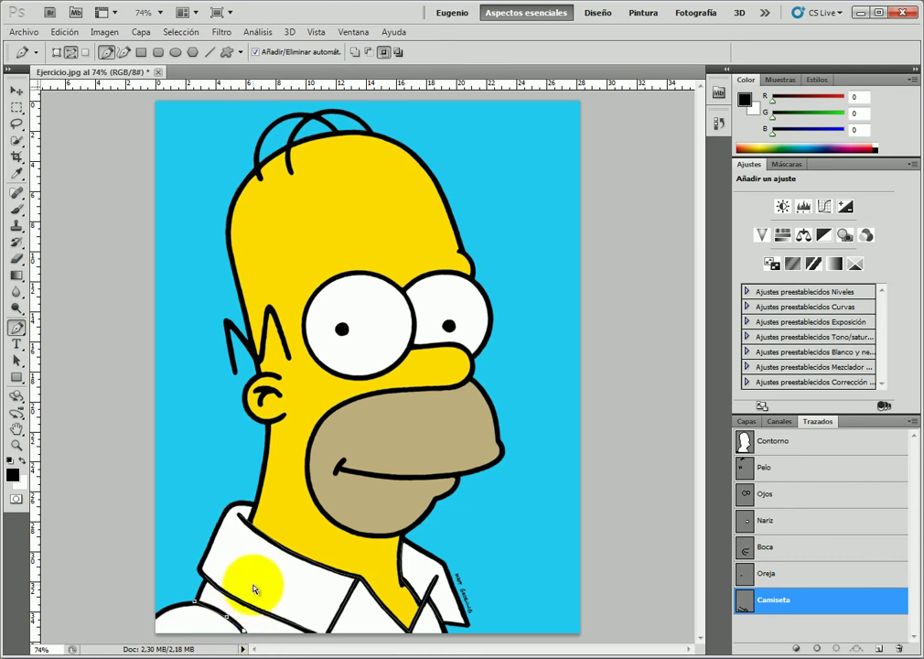
left_click_drag(243, 494, 249, 522)
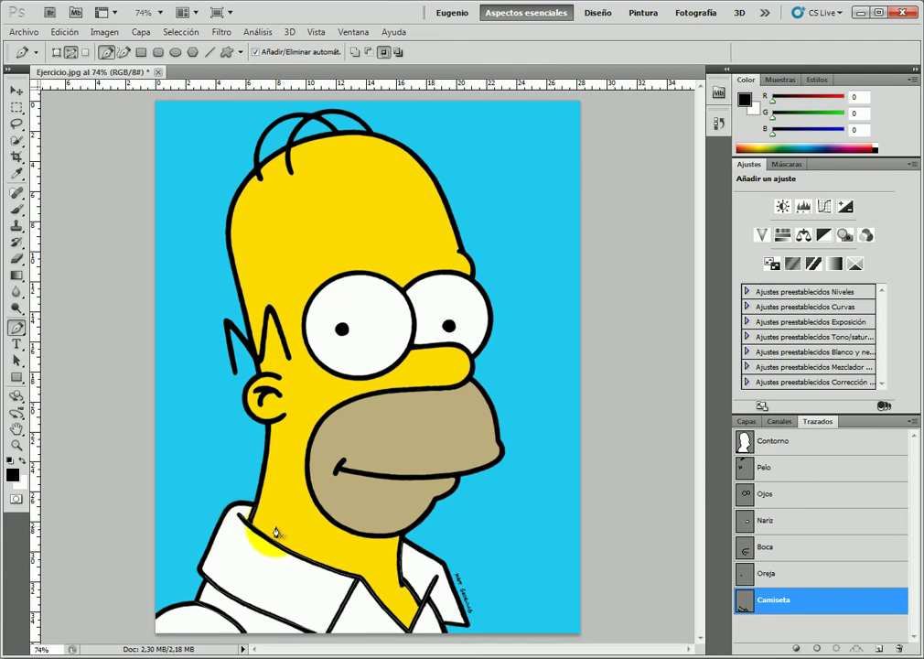
left_click(24, 31)
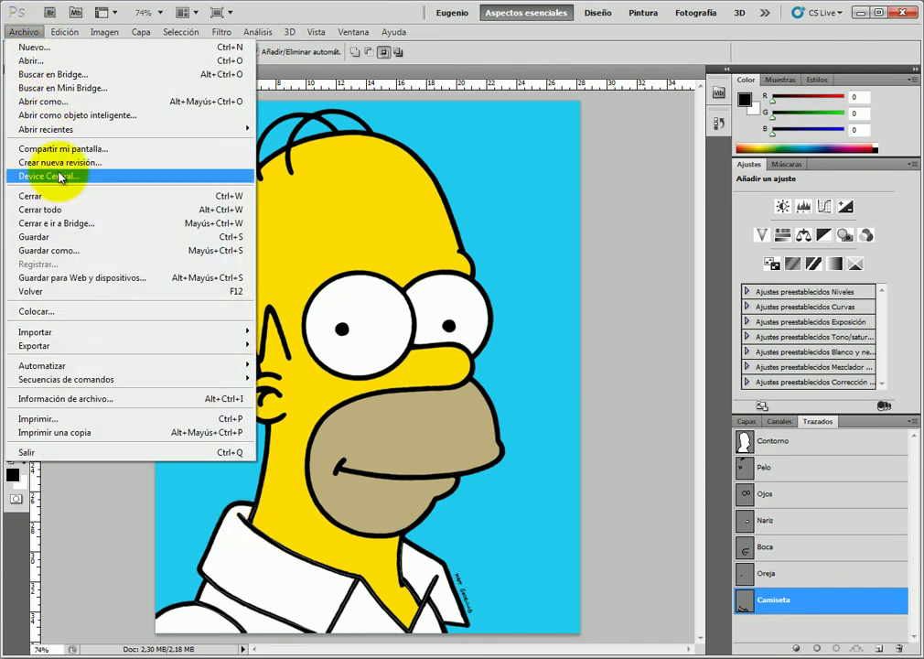
left_click(80, 237)
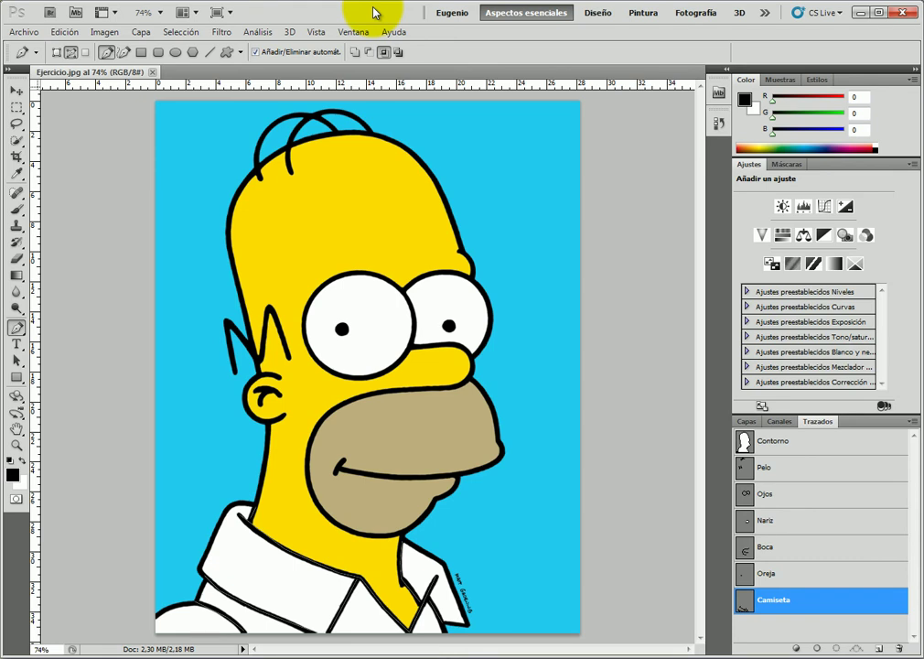
- Use the Convert Anchor Point tool to bend Pelo's top hair arc and M-shaped strands
right_click(15, 328)
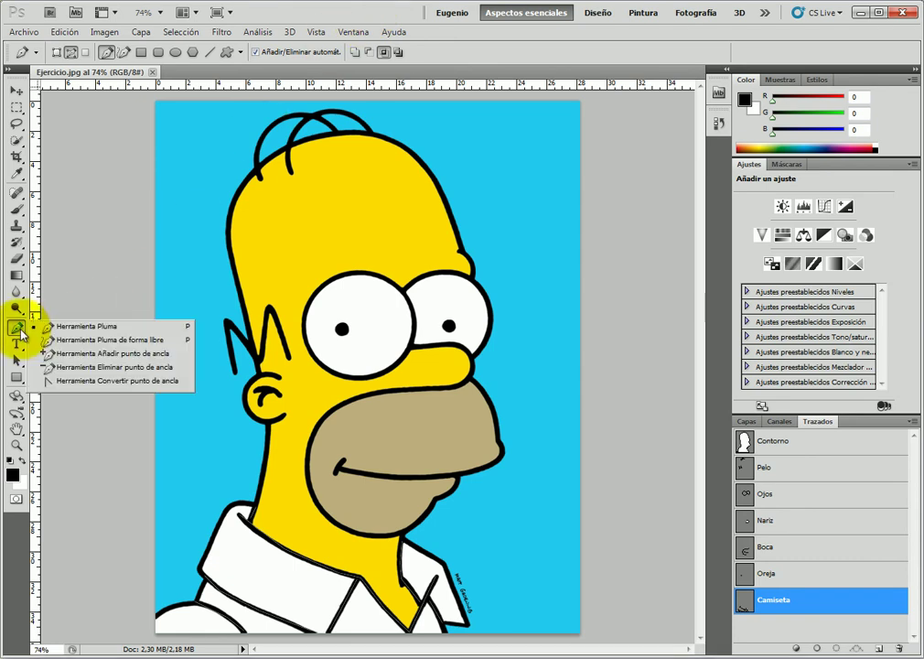
left_click(106, 389)
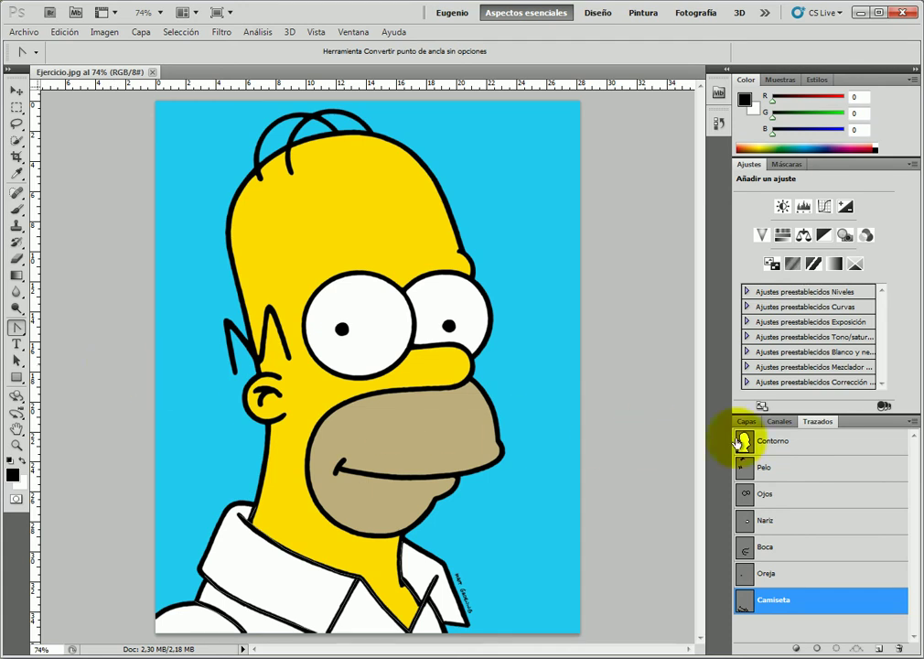
left_click(819, 468)
left_click_drag(247, 136, 273, 128)
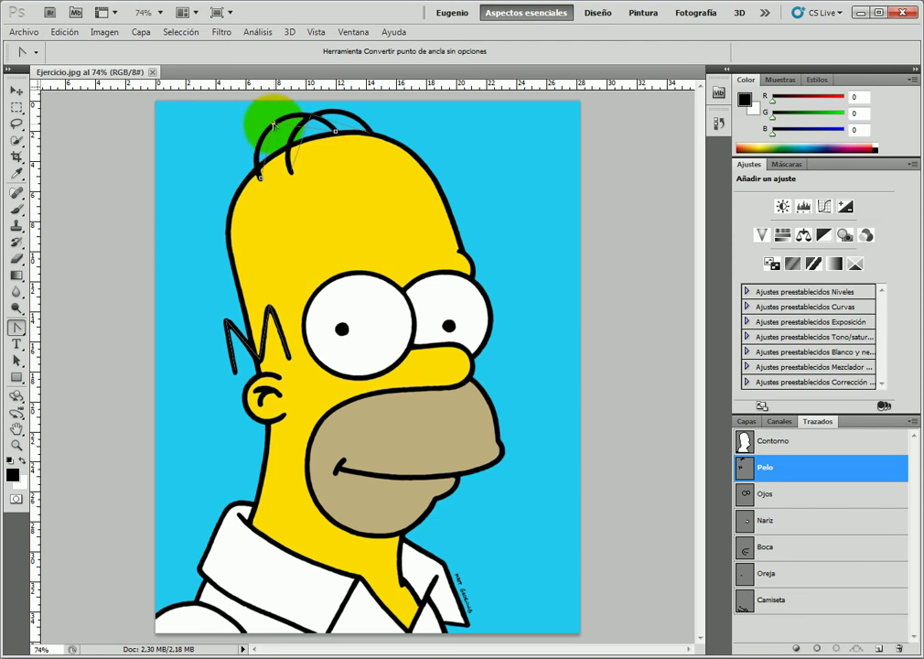
mouse_move(273, 127)
left_mouse_down()
mouse_move(303, 101)
mouse_move(312, 117)
left_mouse_up()
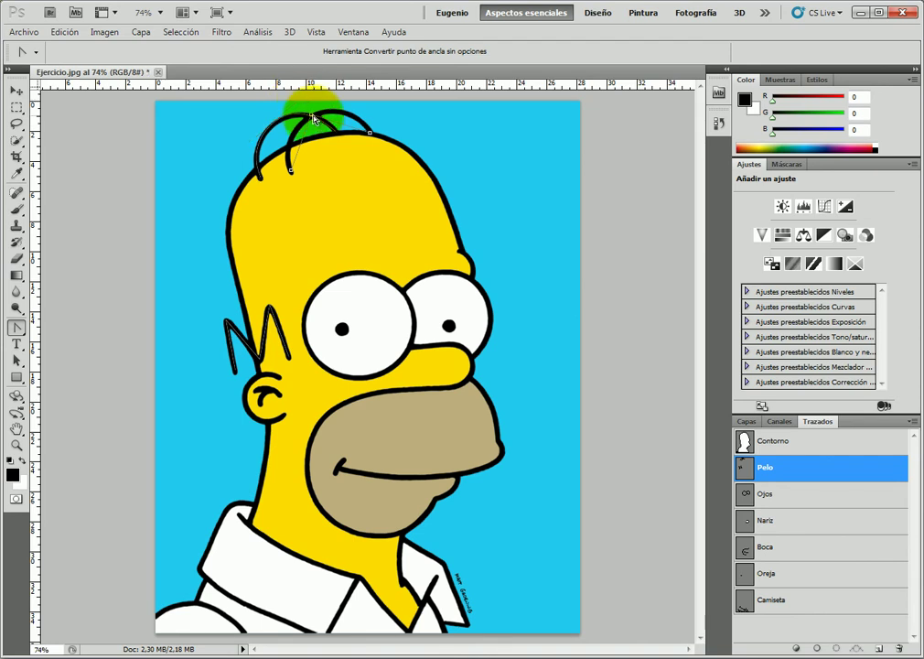
mouse_move(312, 116)
left_mouse_down()
mouse_move(320, 95)
mouse_move(345, 101)
left_mouse_up()
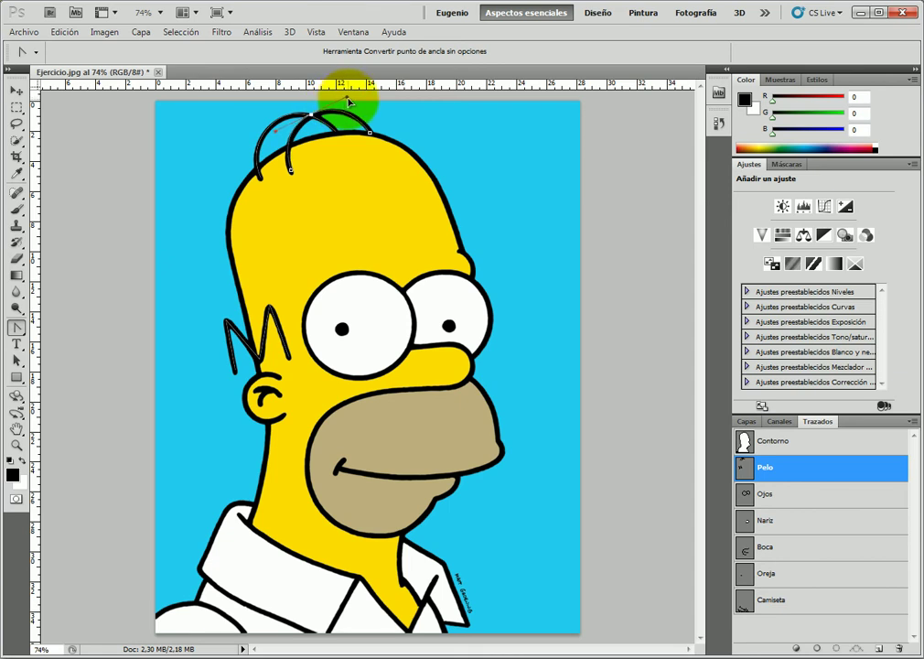
left_click_drag(347, 99, 347, 97)
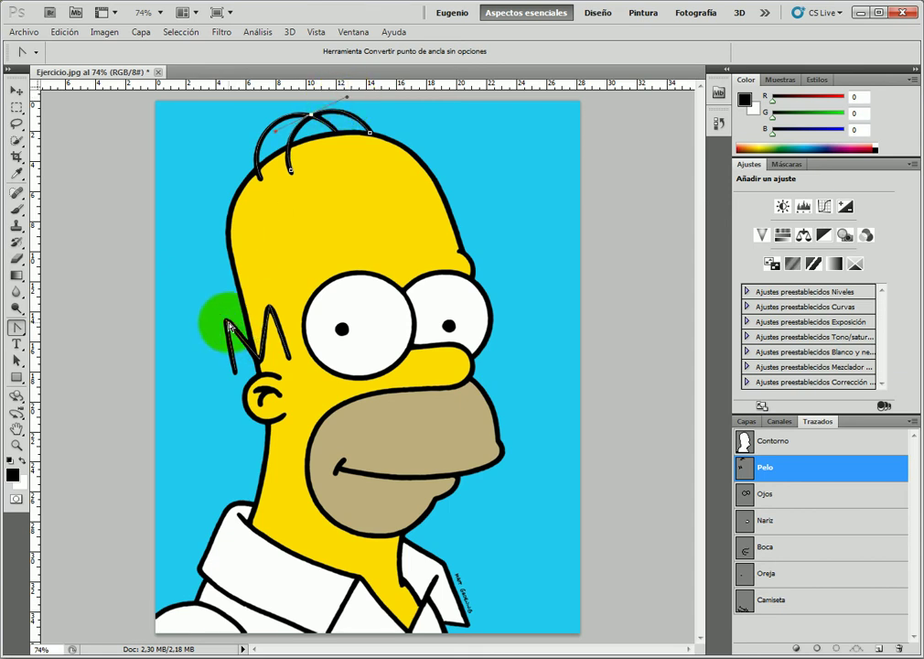
left_click_drag(228, 326, 235, 323)
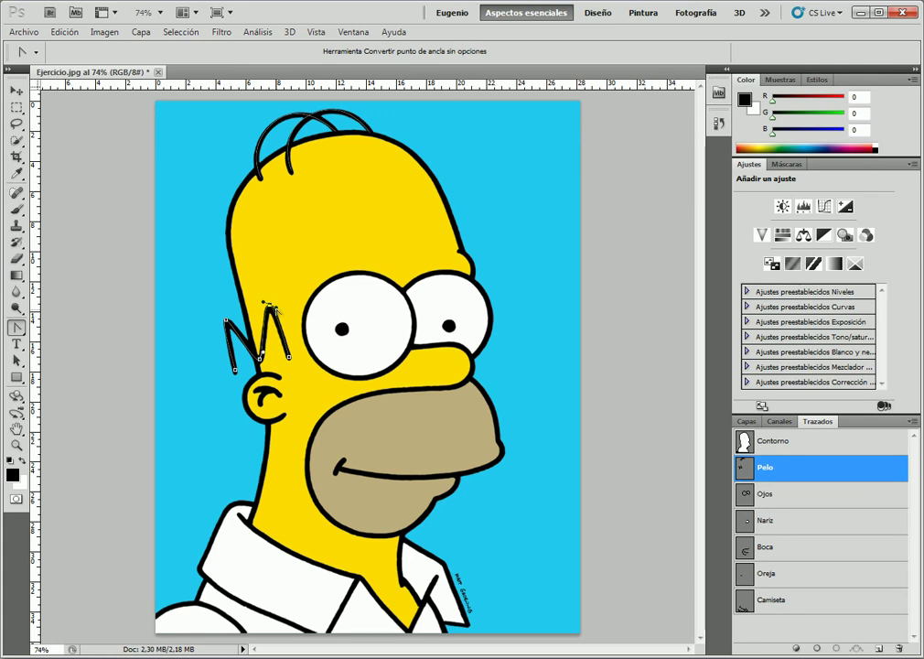
- Pull curve handles on Ojos to round the left eye outline
left_click(827, 495)
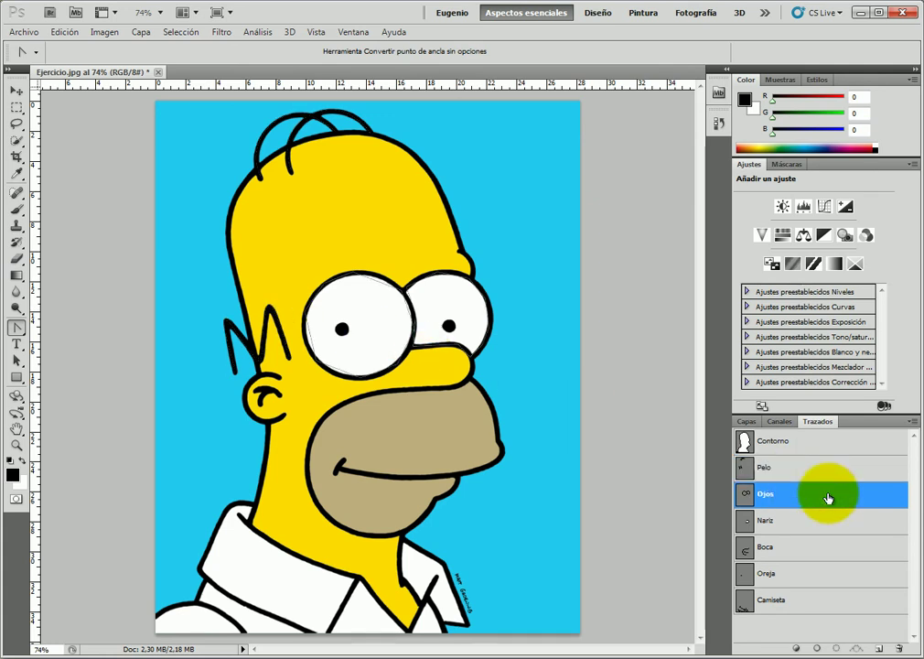
left_click(354, 276)
left_click_drag(354, 275, 400, 289)
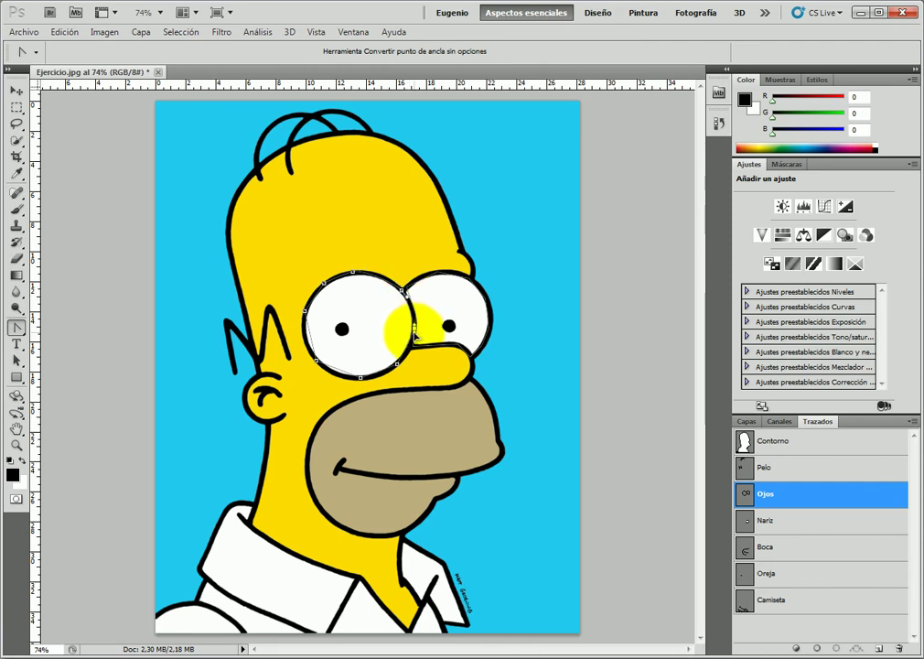
mouse_move(413, 328)
left_mouse_down()
mouse_move(416, 344)
mouse_move(394, 372)
left_mouse_up()
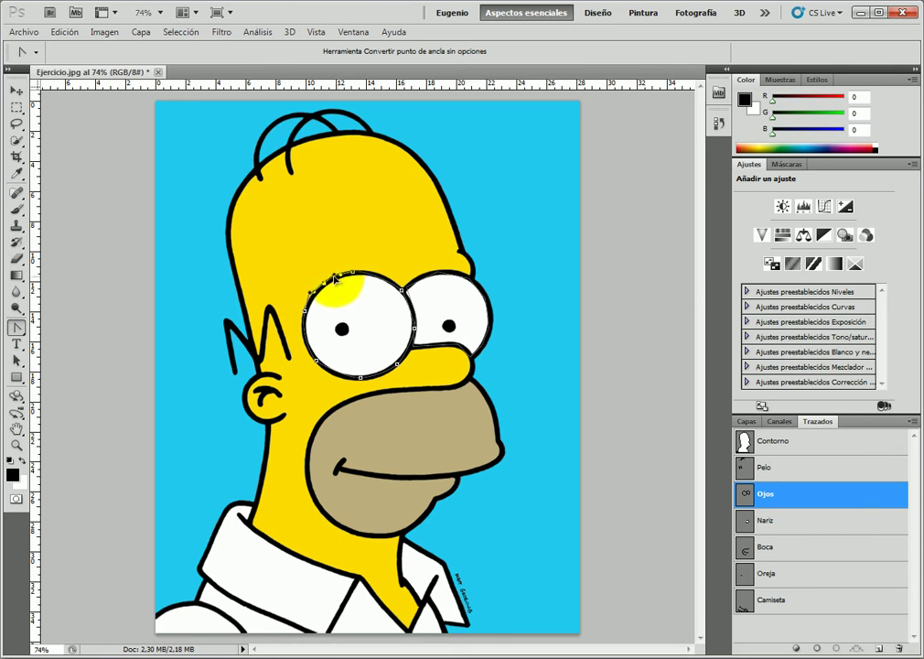
- Round the right eye outline's top and reshape its left corner
left_click(439, 275)
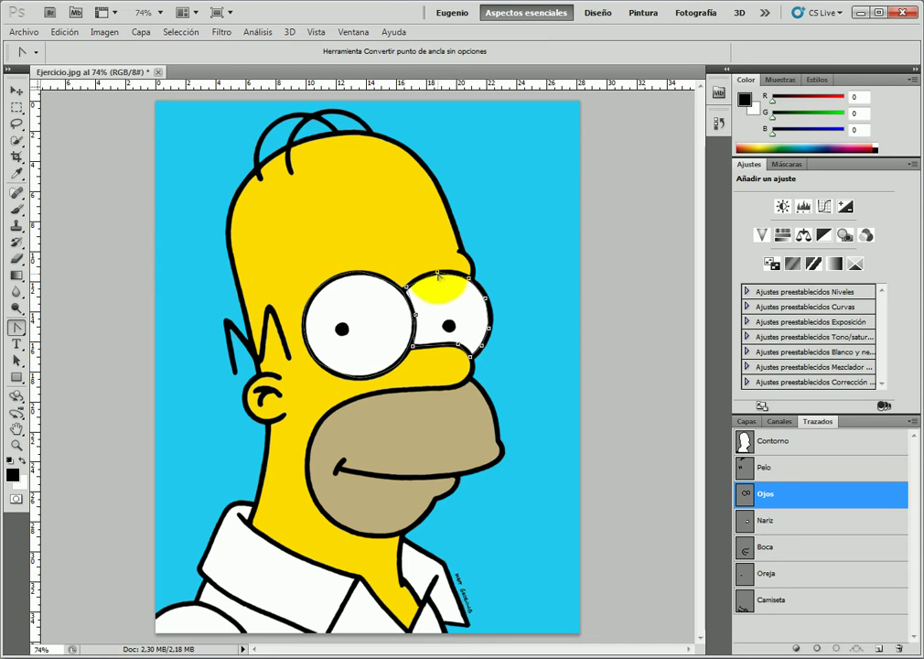
left_click_drag(438, 276, 453, 275)
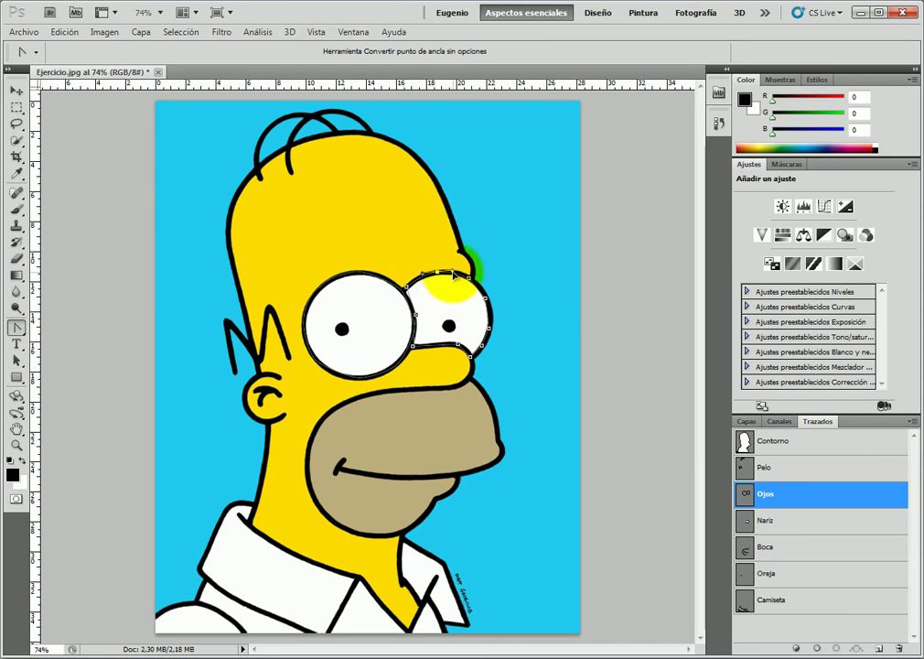
mouse_move(453, 275)
left_mouse_down()
mouse_move(480, 287)
mouse_move(491, 341)
mouse_move(479, 354)
mouse_move(449, 343)
left_mouse_up()
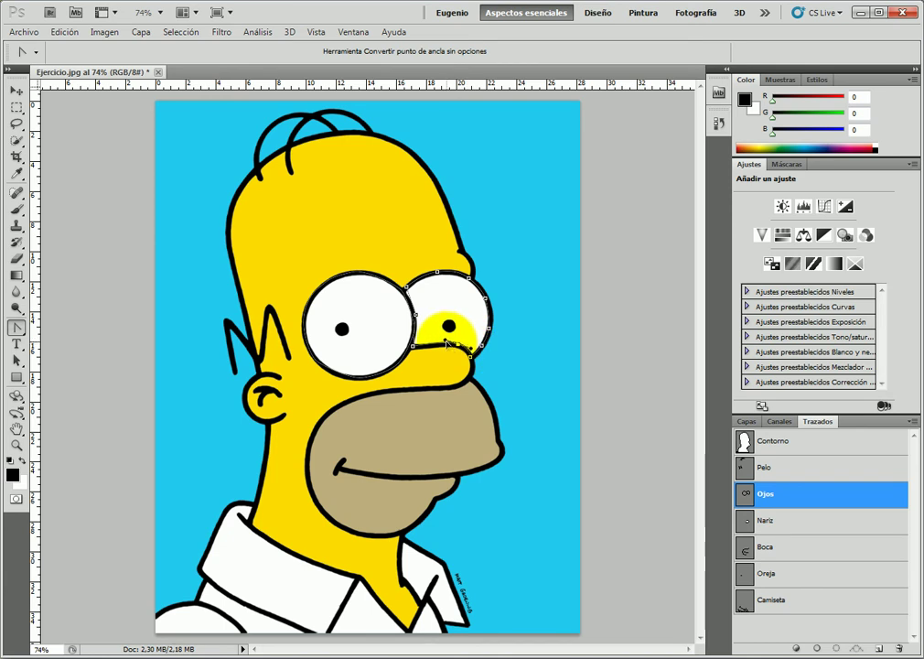
left_click(416, 318)
left_click_drag(417, 317, 414, 305)
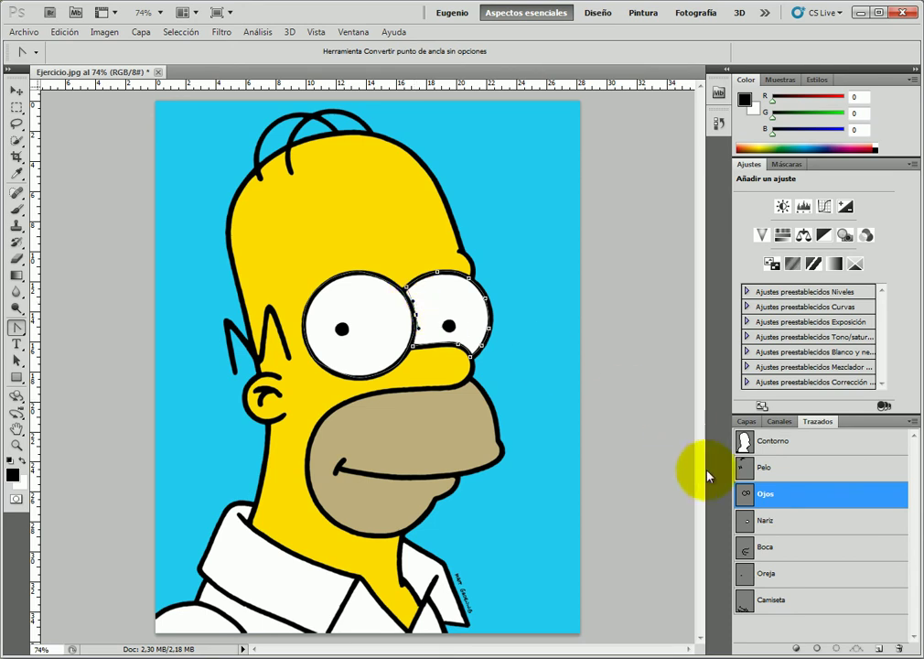
left_click(799, 528)
left_click_drag(443, 328, 440, 349)
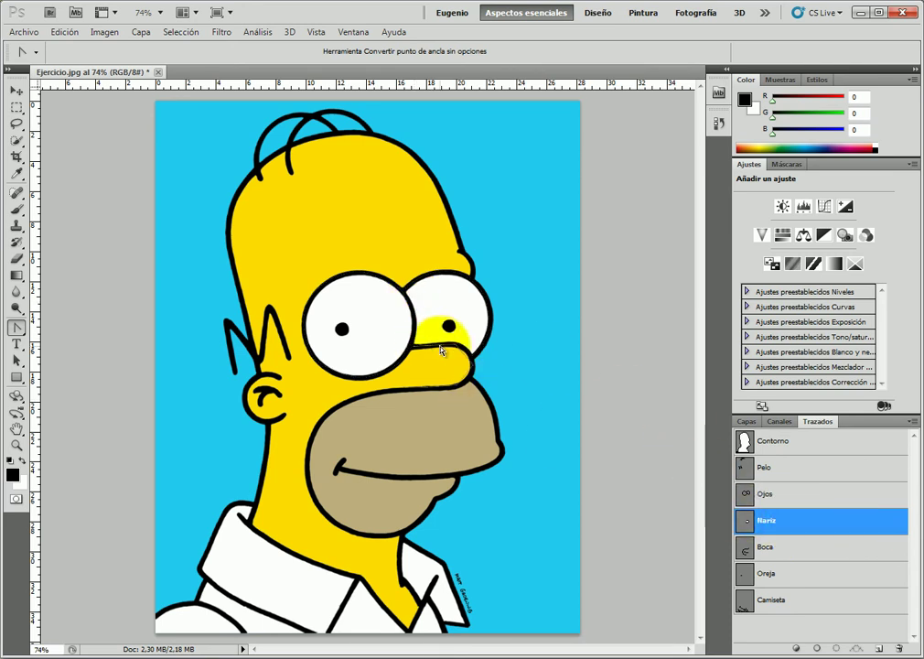
- Curve the Nariz outline around the nose tip and straighten its bottom edge
left_click(458, 347)
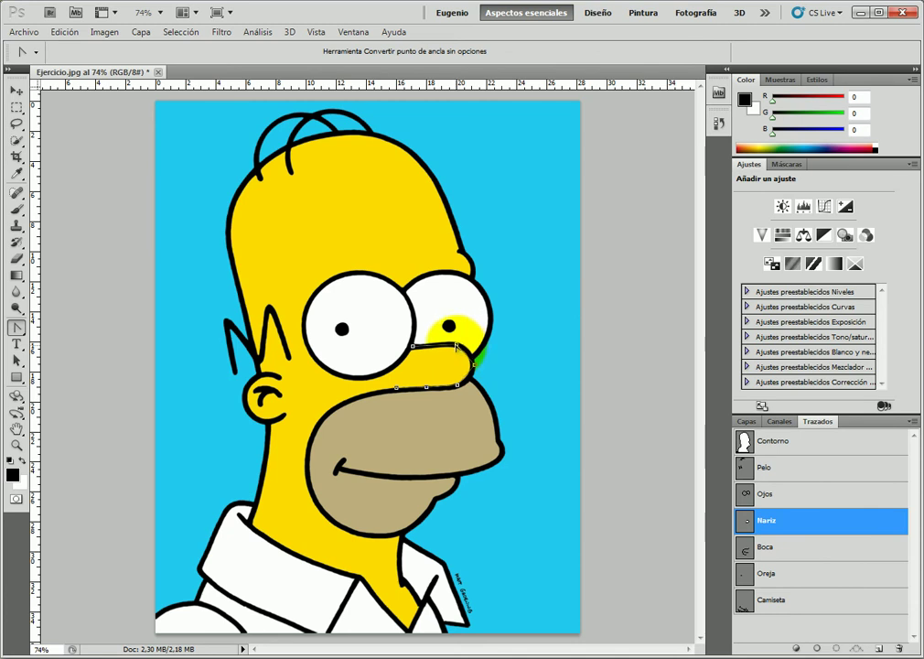
left_click_drag(458, 346, 474, 375)
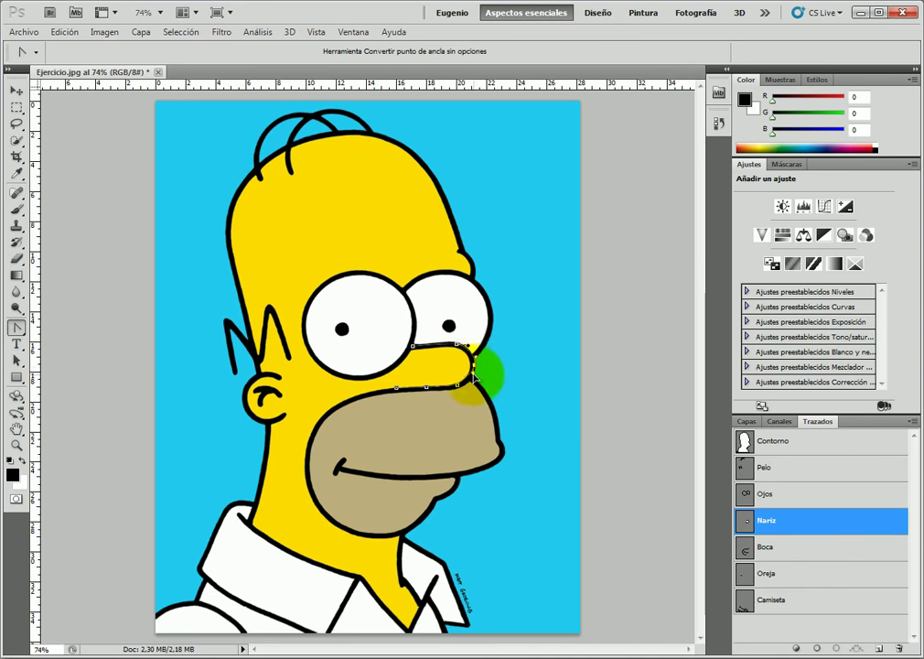
left_click_drag(475, 375, 474, 377)
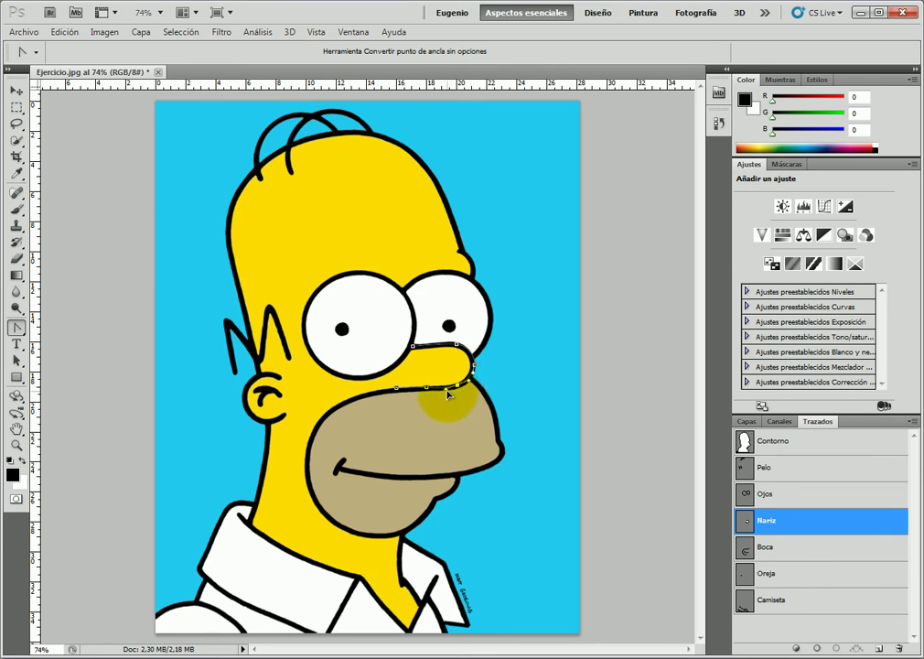
left_click(424, 391)
left_click_drag(426, 390, 420, 391)
- Curve the Boca path's muzzle and chin anchors along the jaw, then begin reshaping the Oreja curl
left_click(804, 548)
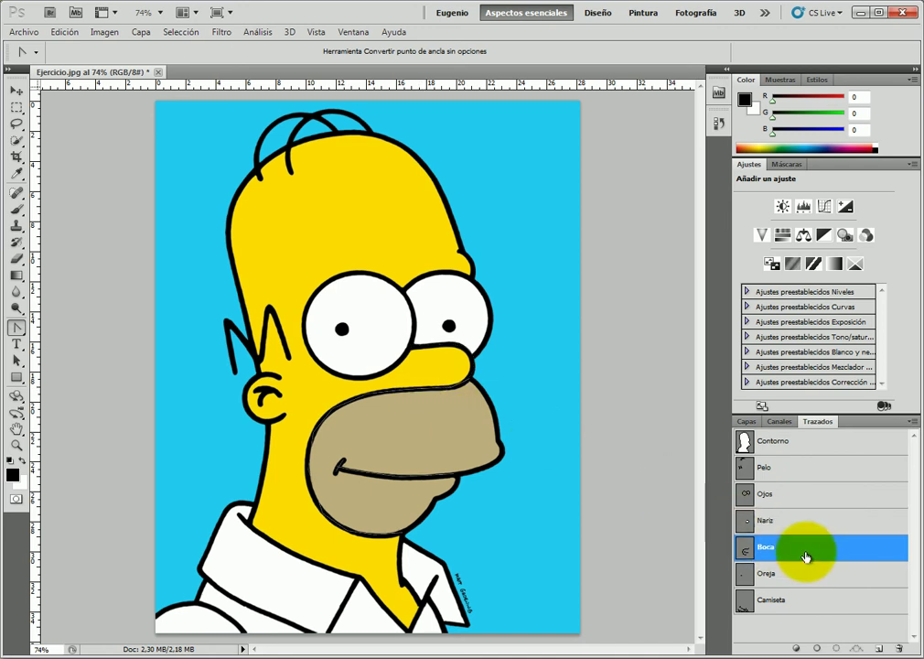
left_click(452, 393)
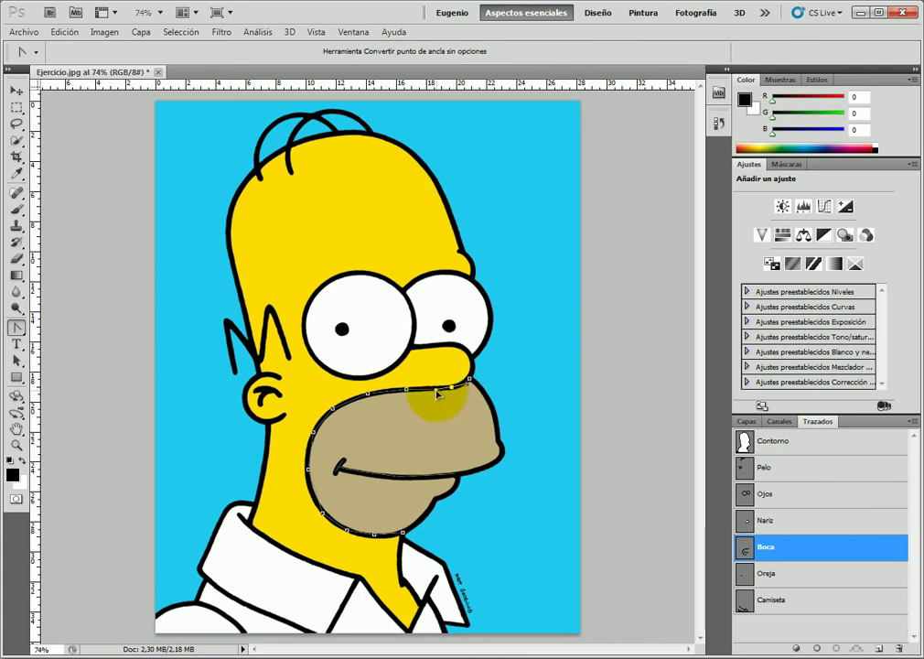
left_click(367, 394)
left_click_drag(368, 395, 327, 418)
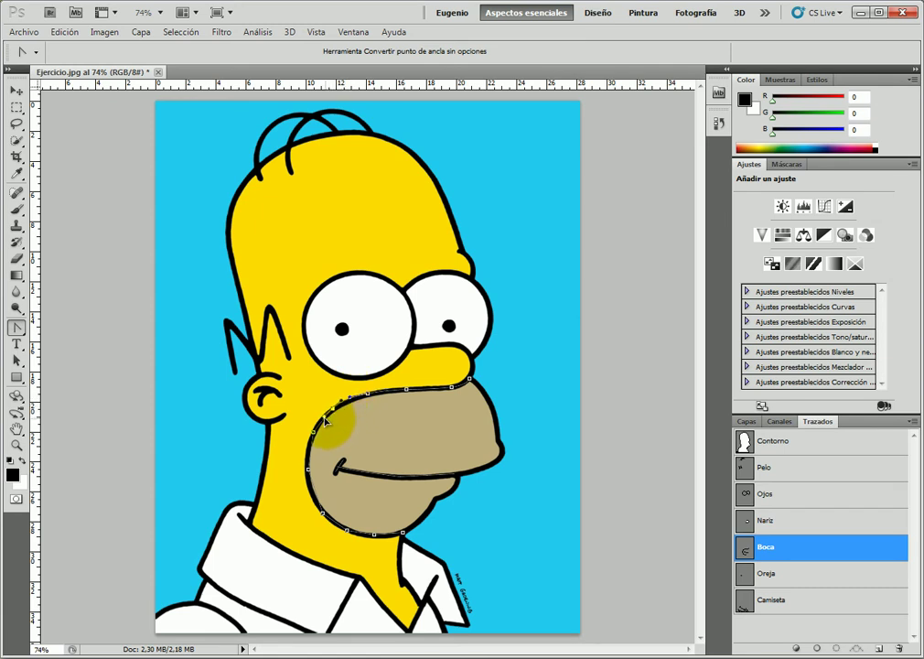
left_click_drag(327, 419, 309, 471)
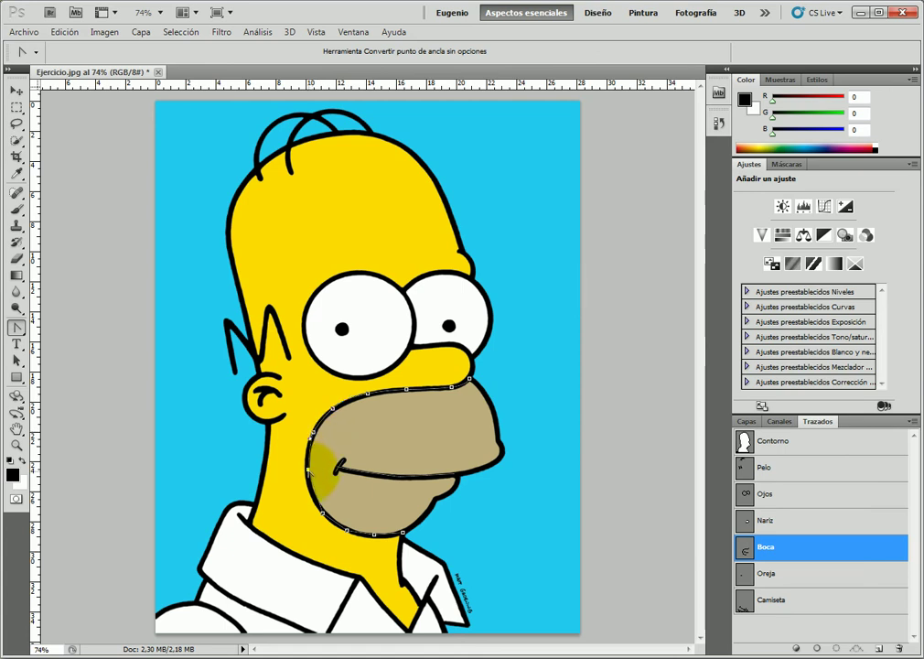
left_click_drag(310, 476, 312, 482)
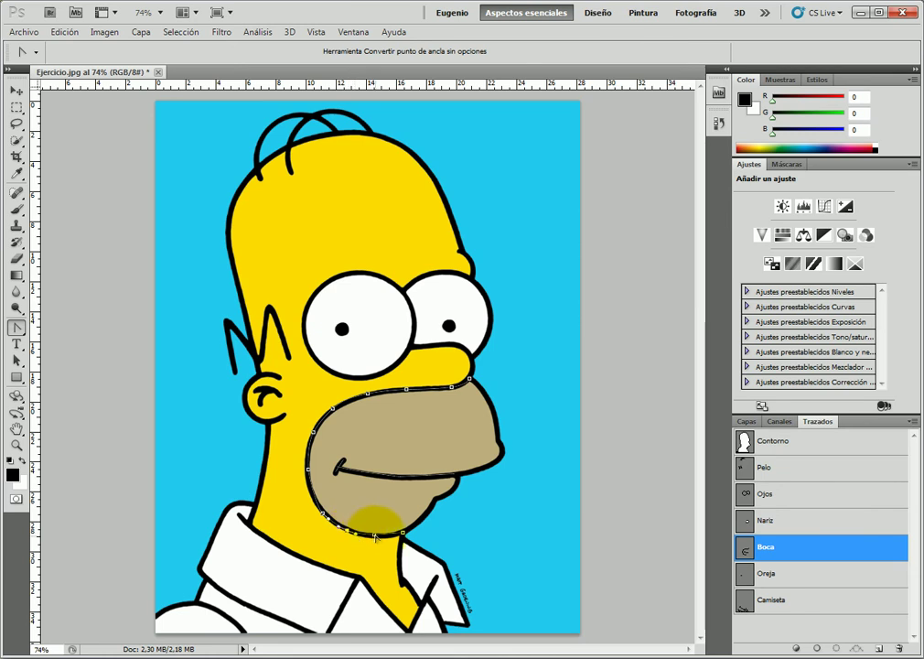
left_click_drag(376, 535, 388, 538)
left_click(402, 533)
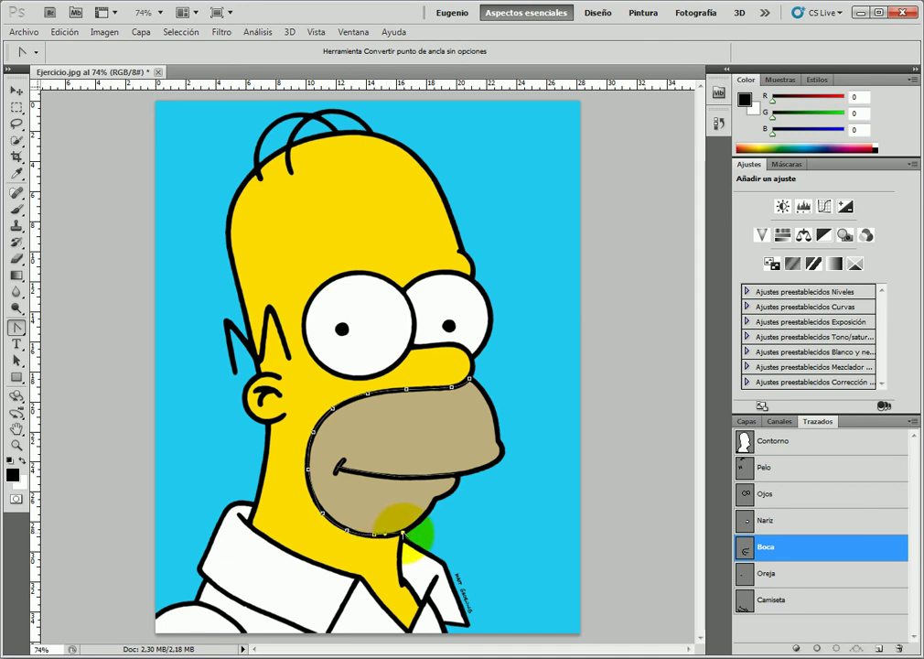
left_click(804, 574)
left_click_drag(249, 401, 274, 395)
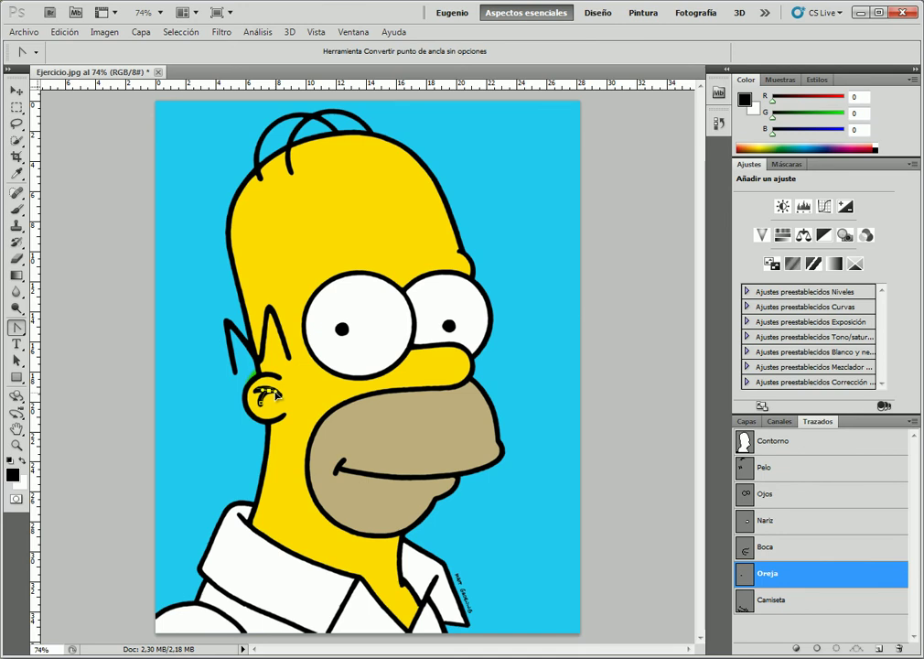
- Adjust the Oreja anchor handles so the curve follows the curl inside the ear
left_click(272, 391)
left_click_drag(271, 392, 264, 394)
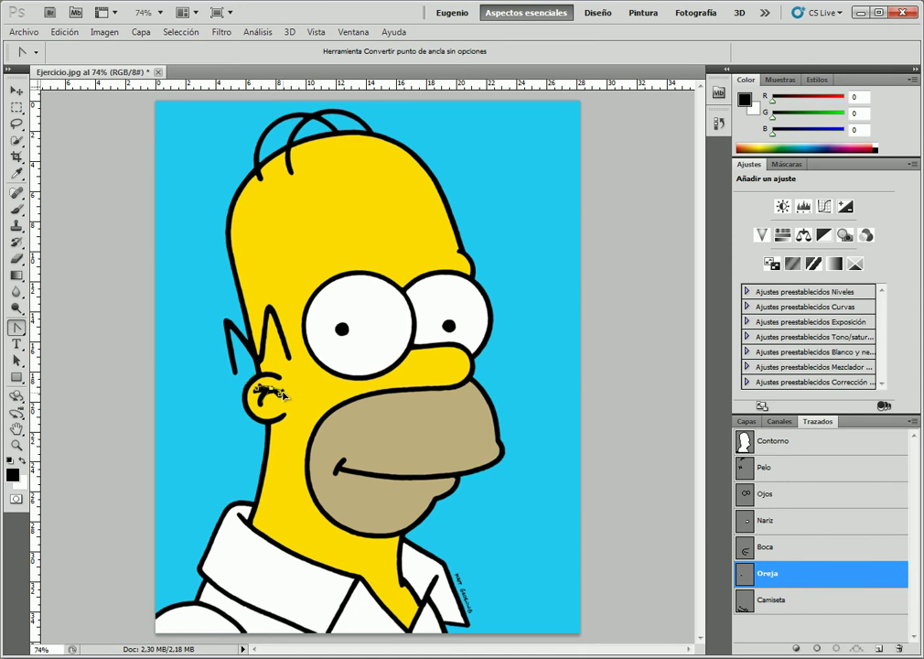
mouse_move(258, 397)
left_mouse_down()
mouse_move(263, 390)
mouse_move(256, 408)
mouse_move(262, 398)
left_mouse_up()
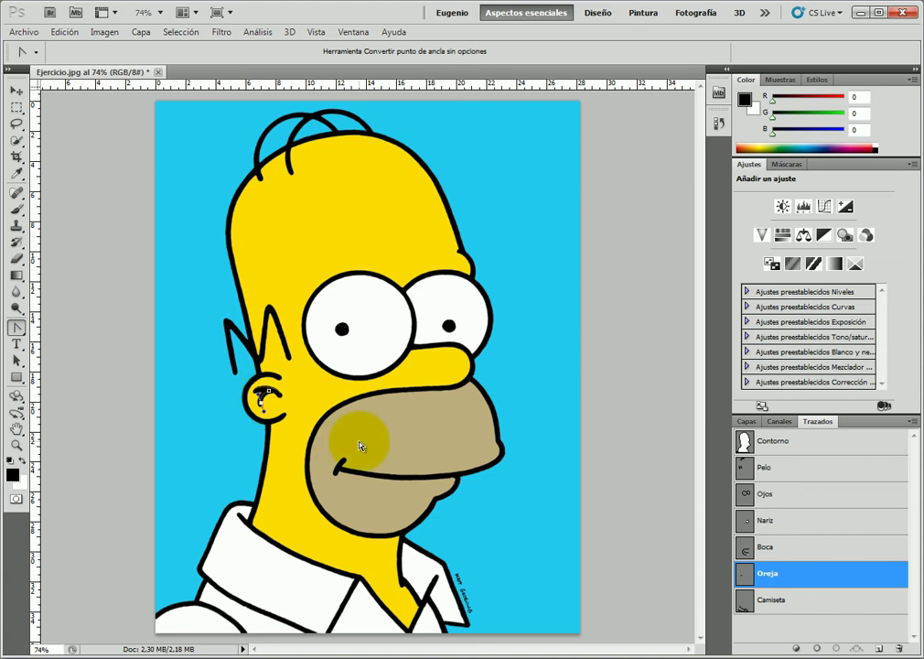
left_click(799, 605)
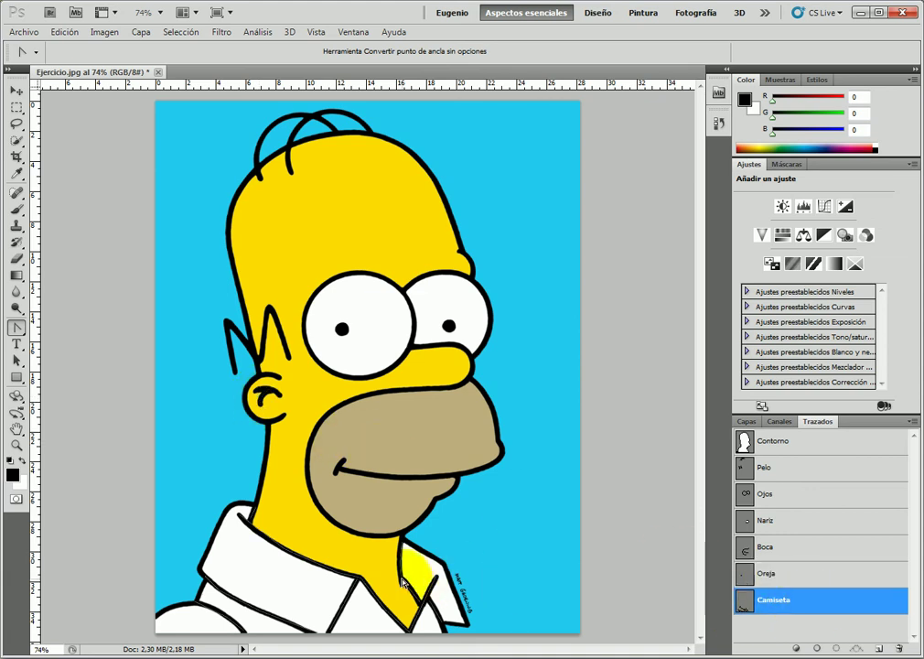
- Curve the Camiseta collar segments to match the drawn shirt collar
left_click_drag(402, 565, 403, 567)
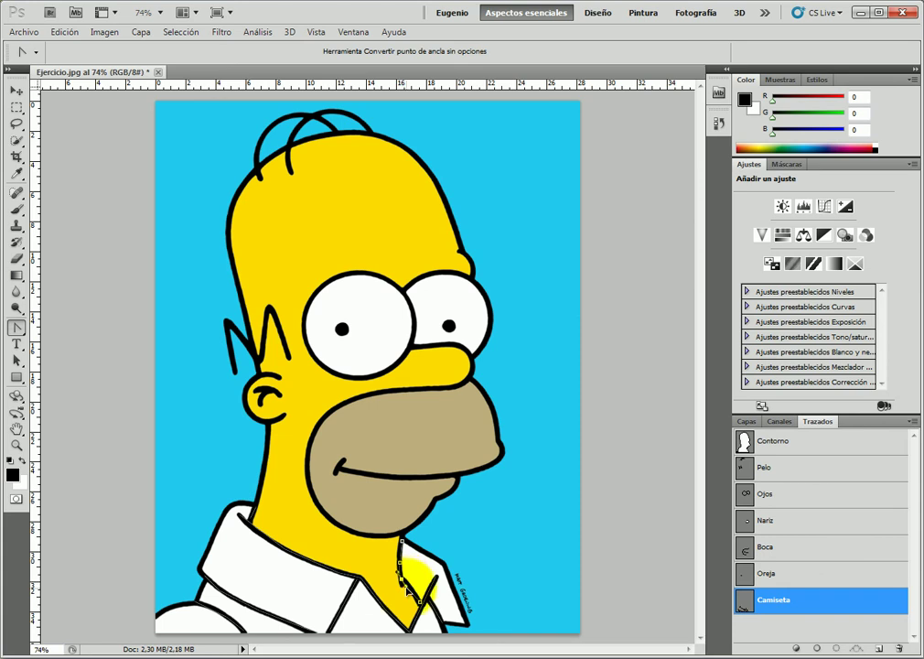
mouse_move(402, 578)
left_mouse_down()
mouse_move(421, 606)
mouse_move(435, 599)
mouse_move(412, 622)
left_mouse_up()
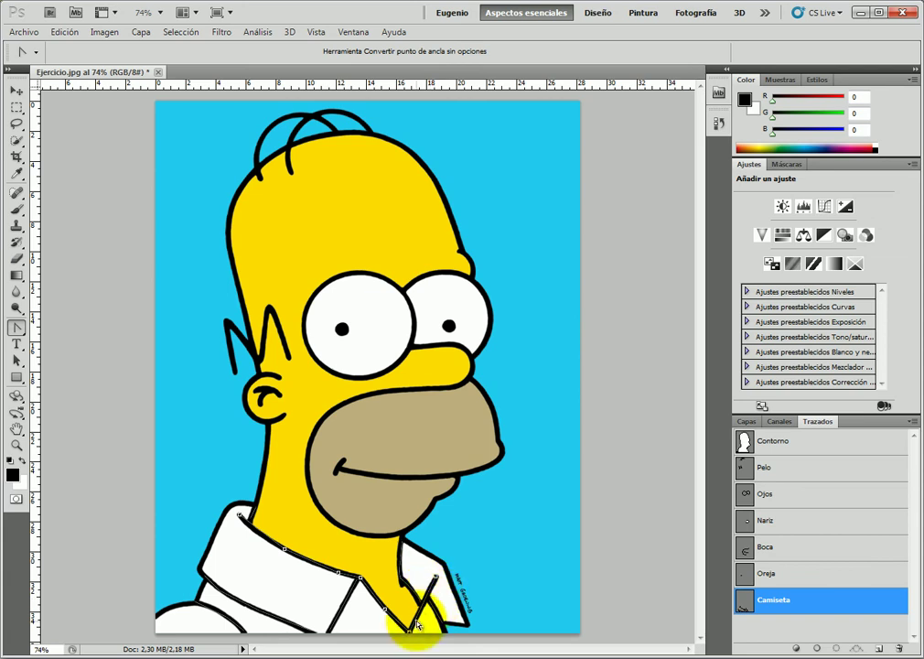
left_click_drag(284, 555, 309, 561)
left_click(361, 578)
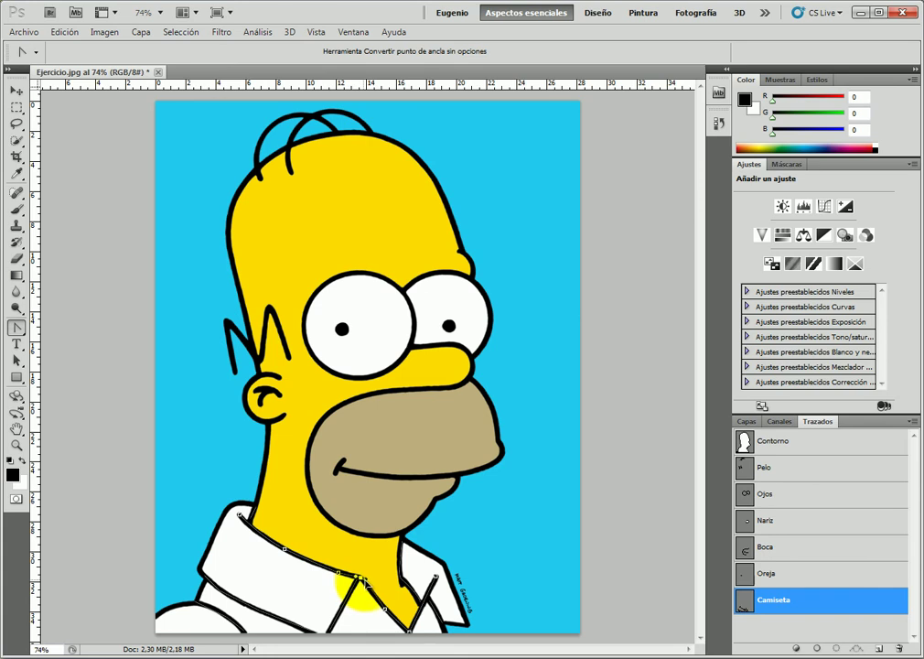
mouse_move(360, 578)
left_mouse_down()
mouse_move(396, 625)
mouse_move(413, 609)
left_mouse_up()
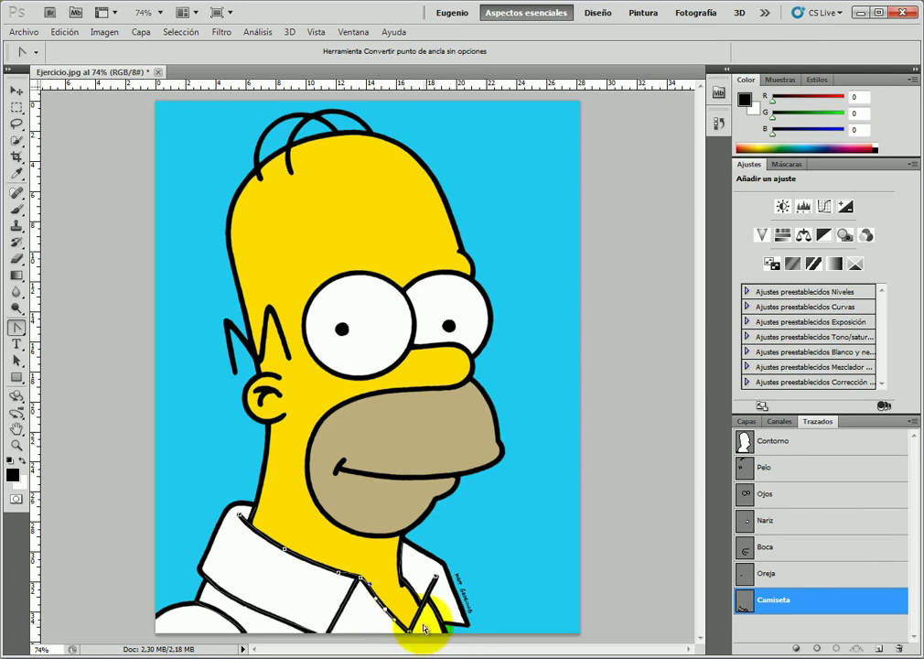
left_click(464, 609)
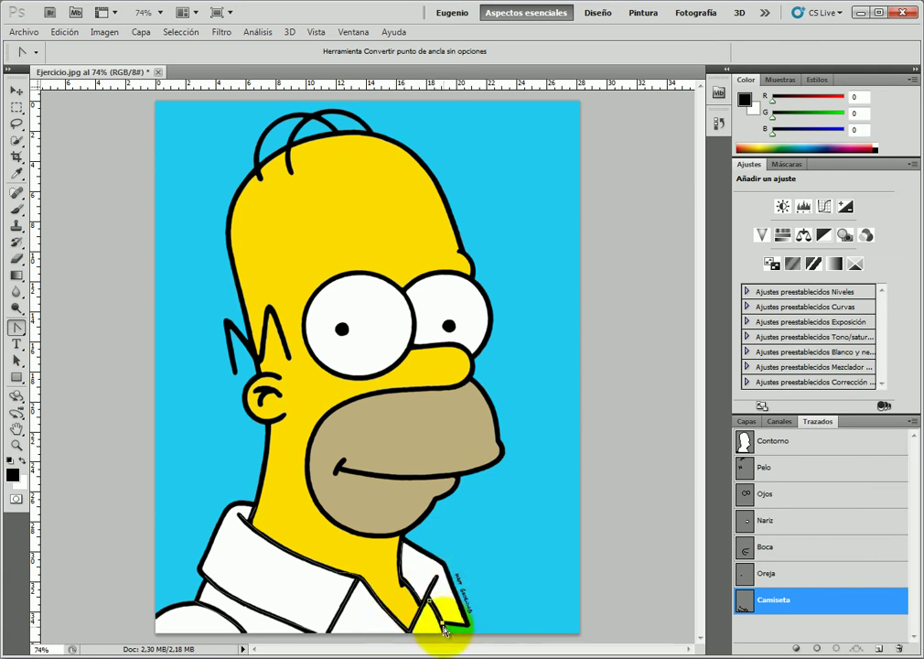
- Reshape the shirt's lower end, left collar and left shoulder curves, then deselect Camiseta
mouse_move(442, 631)
left_mouse_down()
mouse_move(444, 639)
mouse_move(281, 623)
mouse_move(226, 601)
mouse_move(212, 585)
left_mouse_up()
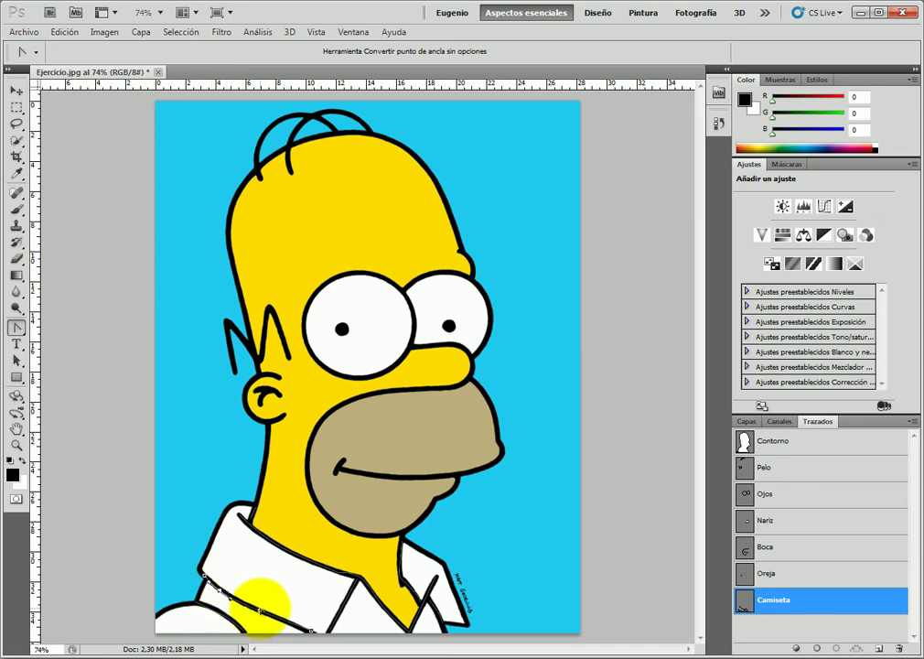
left_click_drag(260, 613, 249, 610)
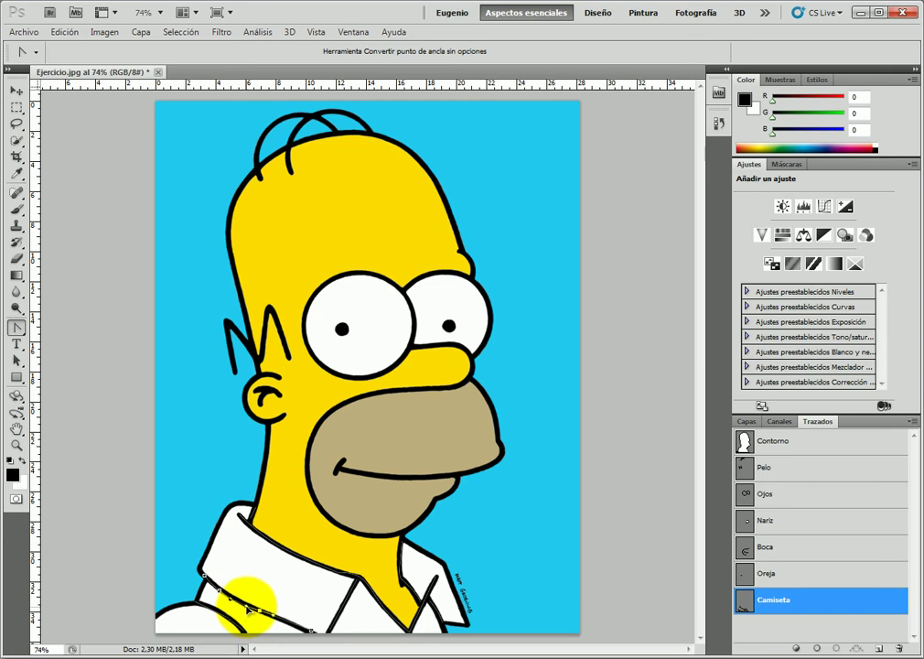
left_click_drag(251, 609, 229, 620)
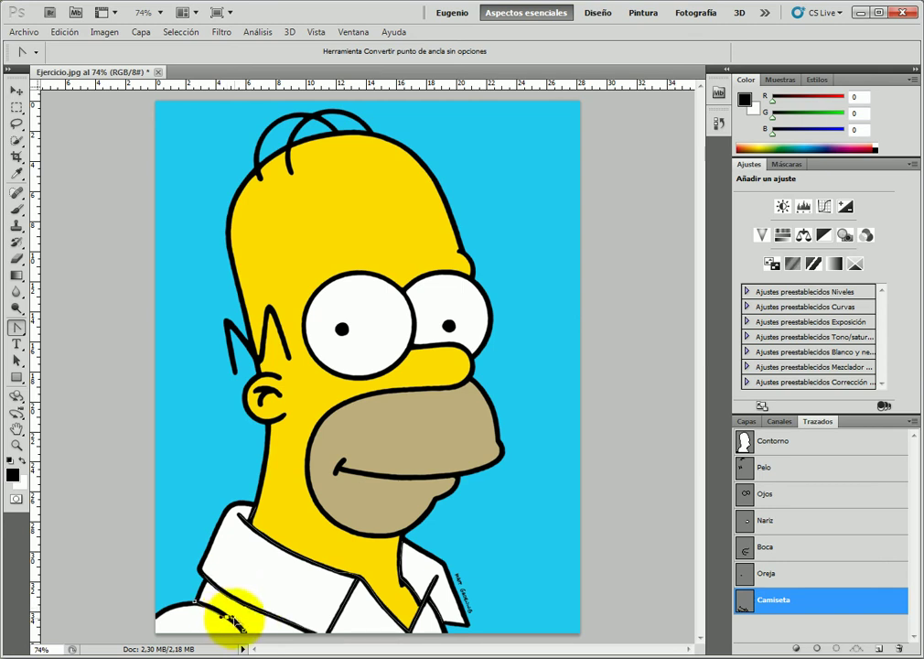
left_click_drag(227, 619, 250, 641)
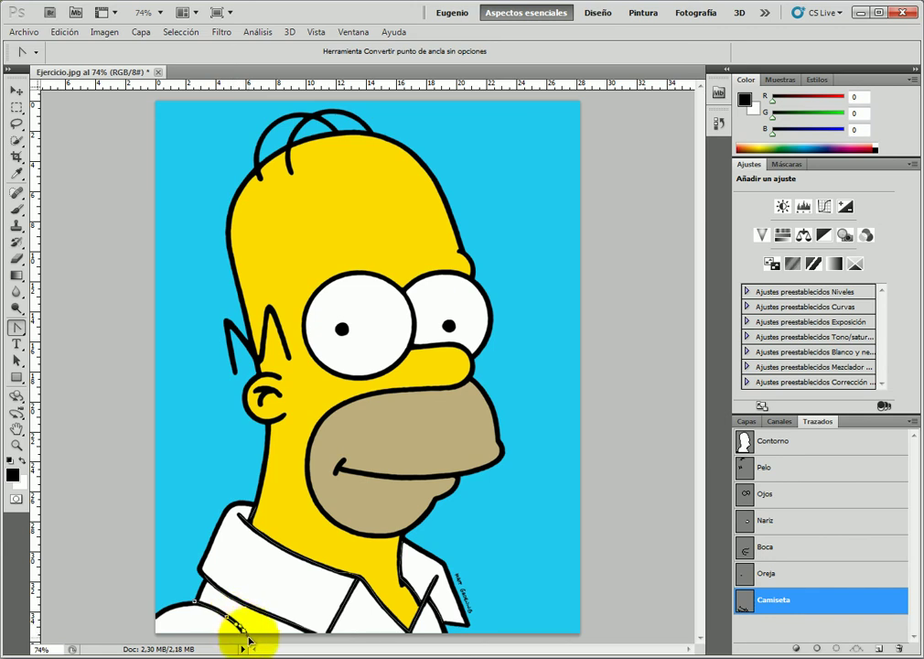
left_click(195, 602)
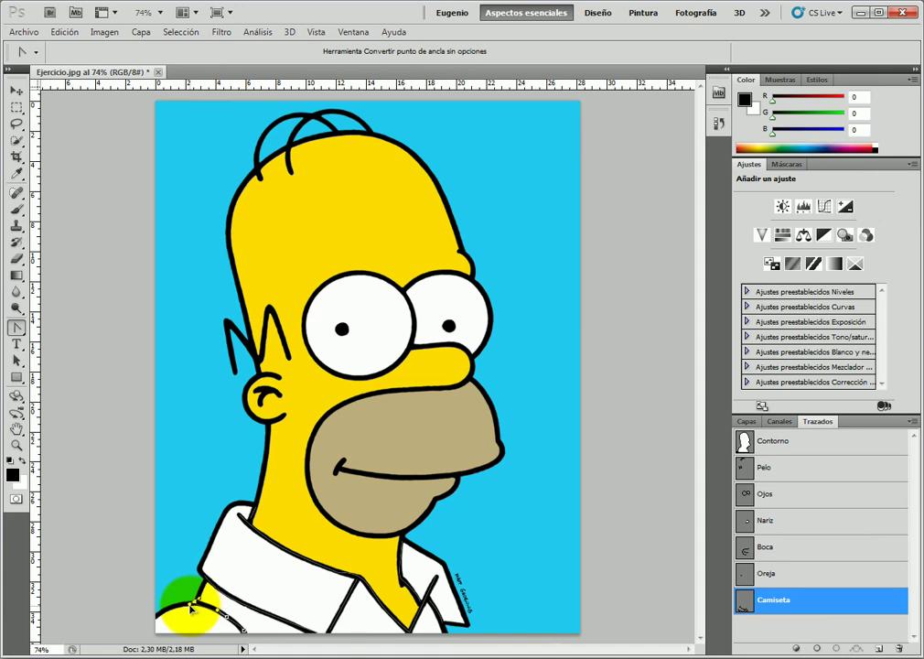
left_click_drag(196, 602, 207, 608)
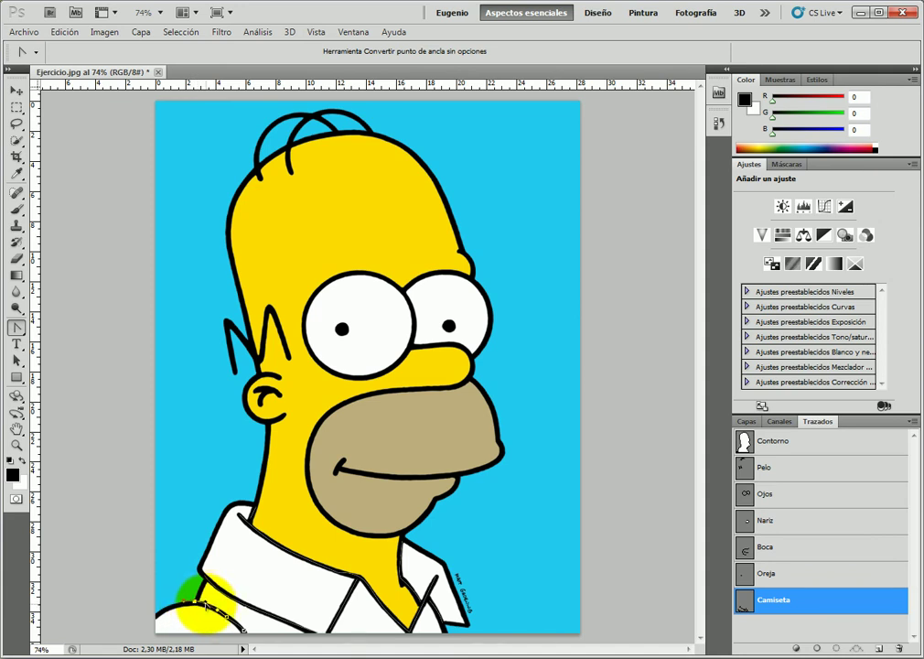
left_click(767, 637)
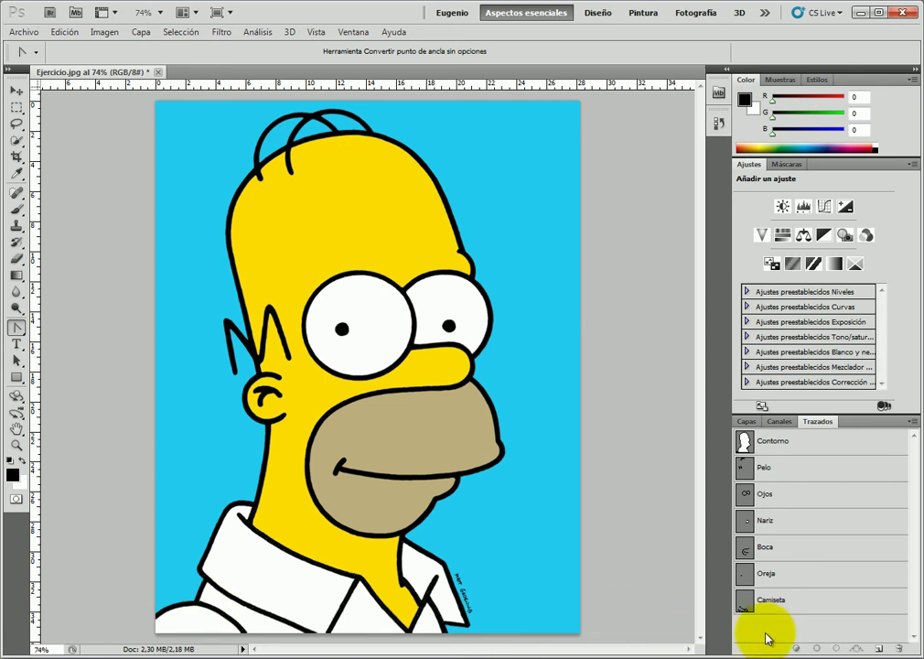
- Create a new empty layer above Fondo and name it Perfil
left_click(40, 34)
left_click(84, 240)
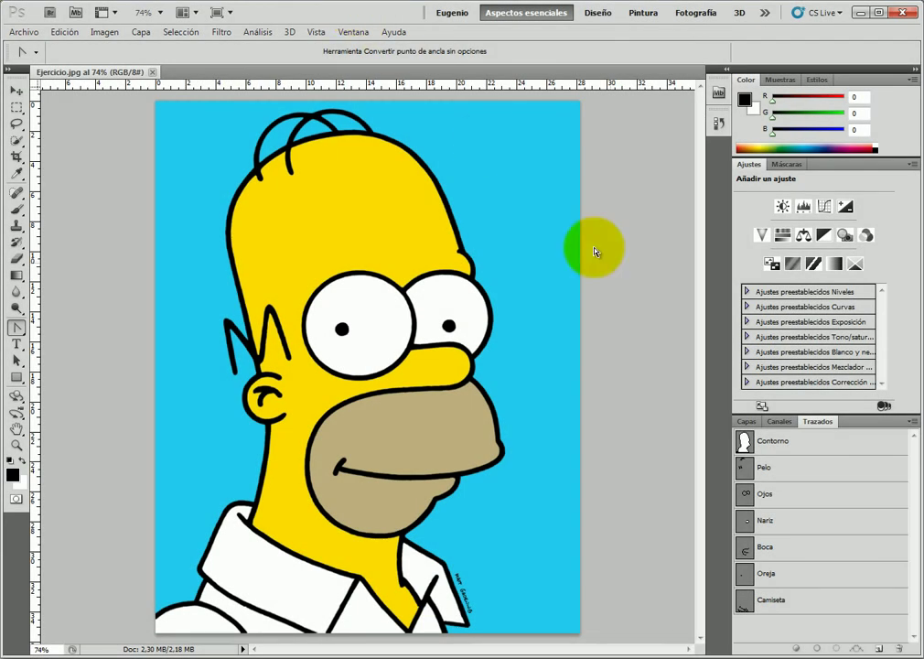
left_click(747, 422)
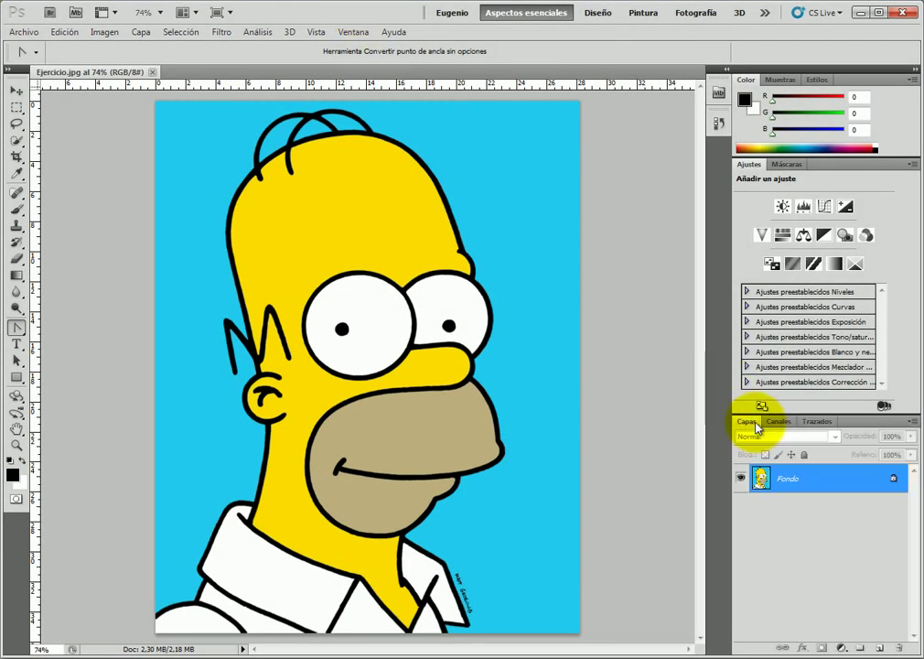
left_click(878, 647)
double_click(788, 478)
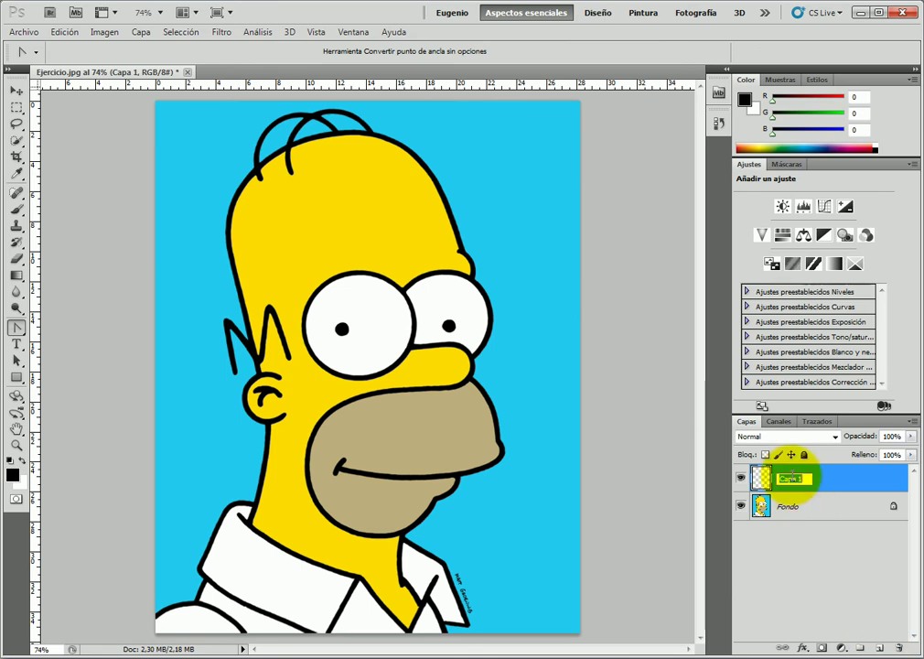
type("Perfil")
key("Return")
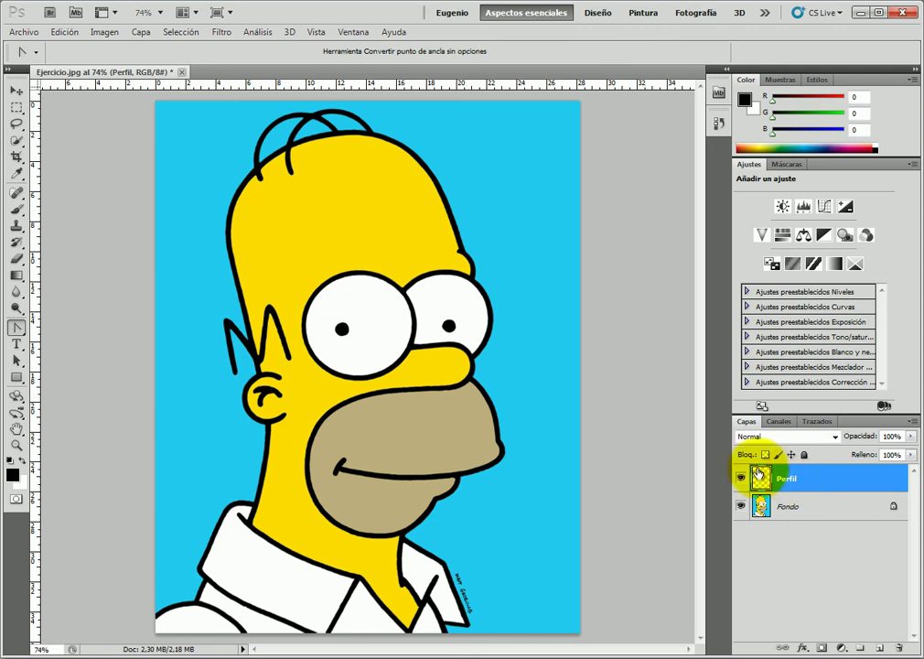
left_click(18, 210)
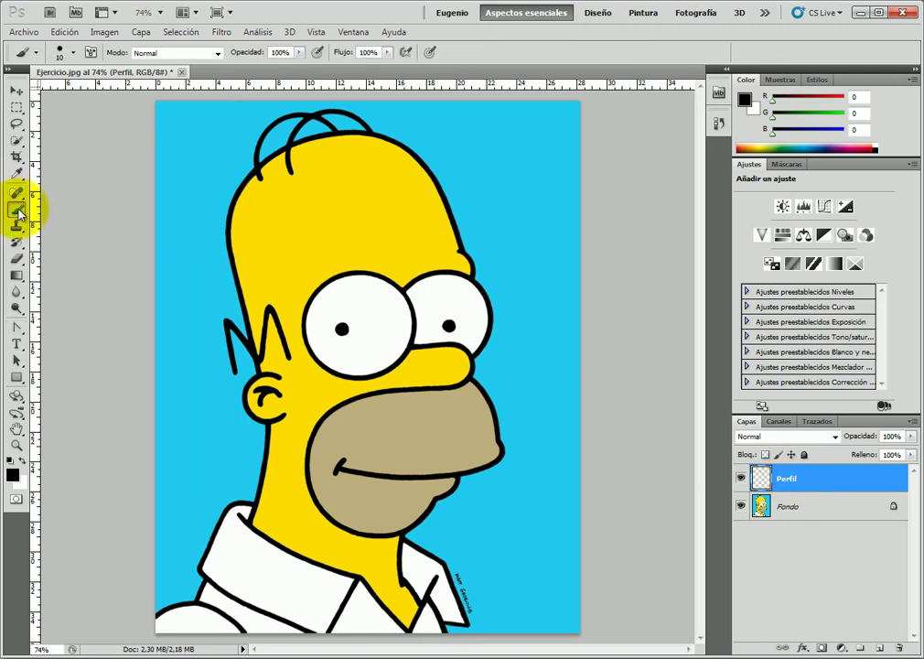
- Set the brush to a 12 px hard round tip and show the Paths list again
left_click(74, 53)
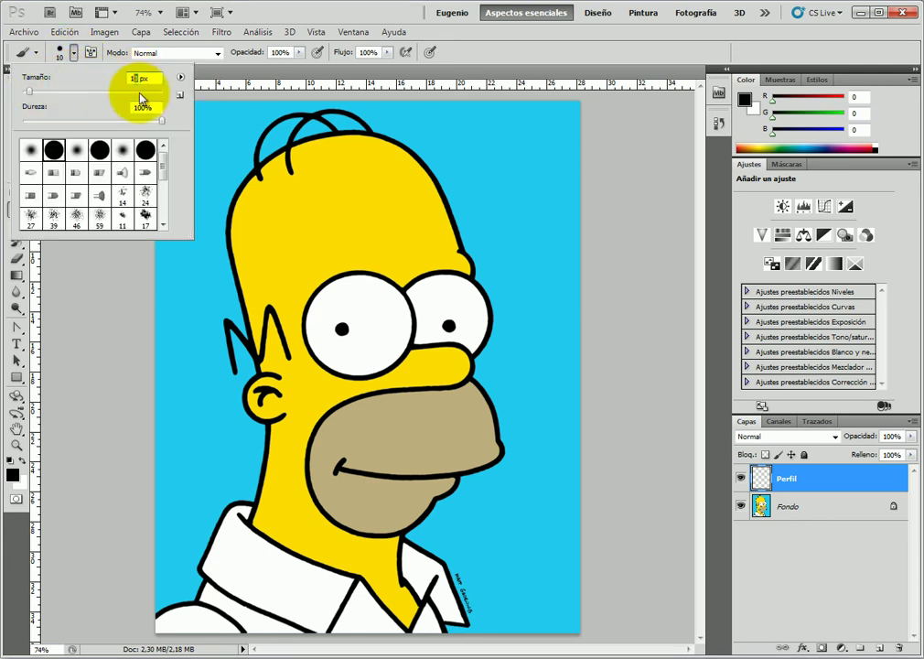
type("2")
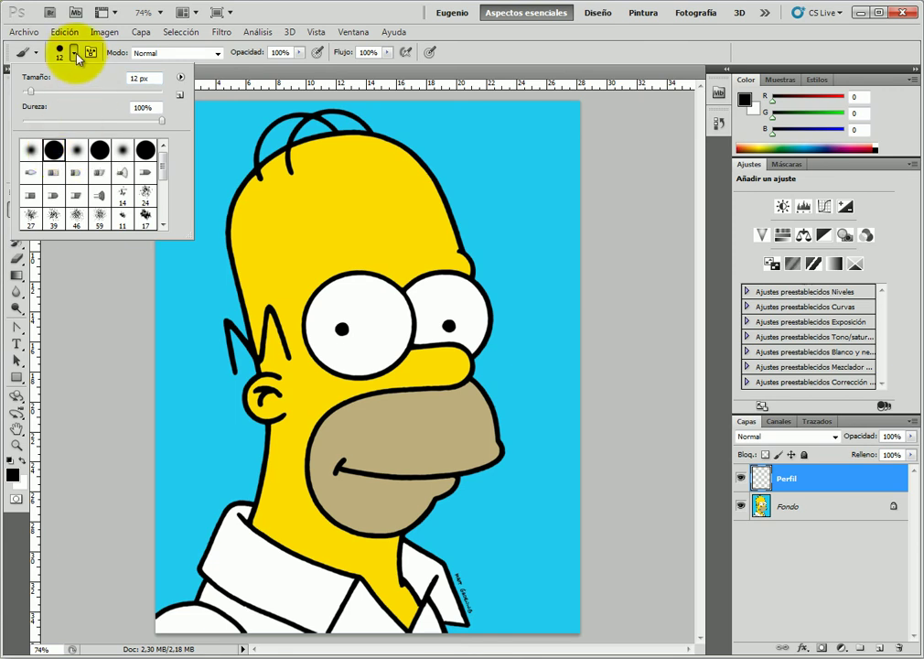
left_click(209, 66)
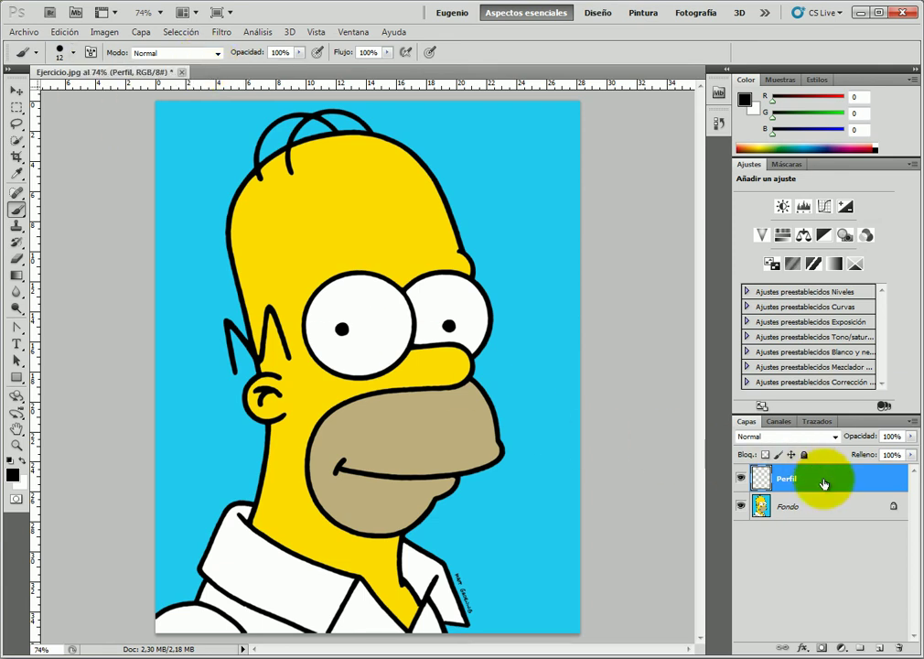
left_click(817, 423)
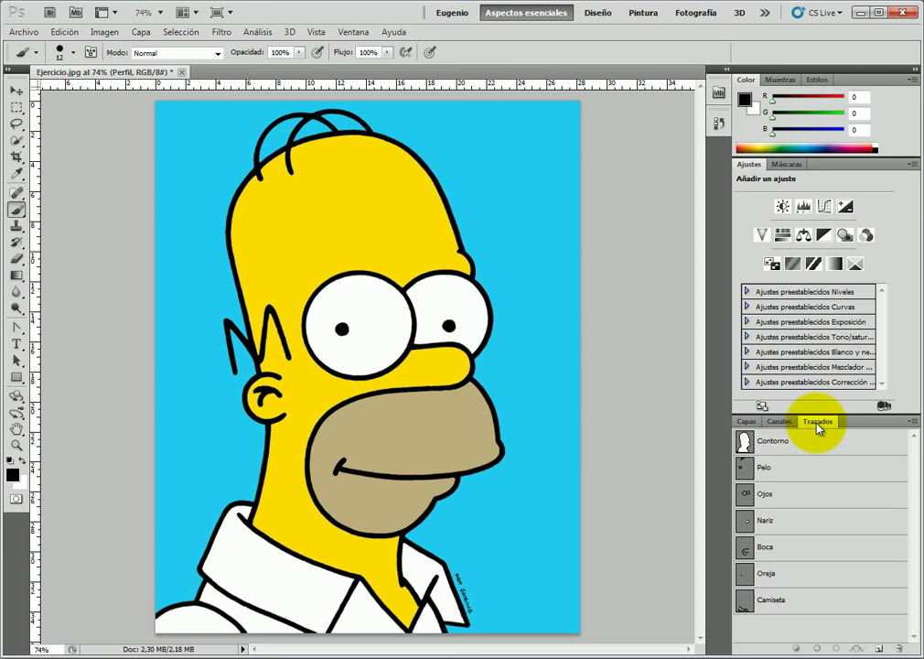
- Stroke the Contorno path in black with the 12 px brush on the Perfil layer
left_click(818, 445)
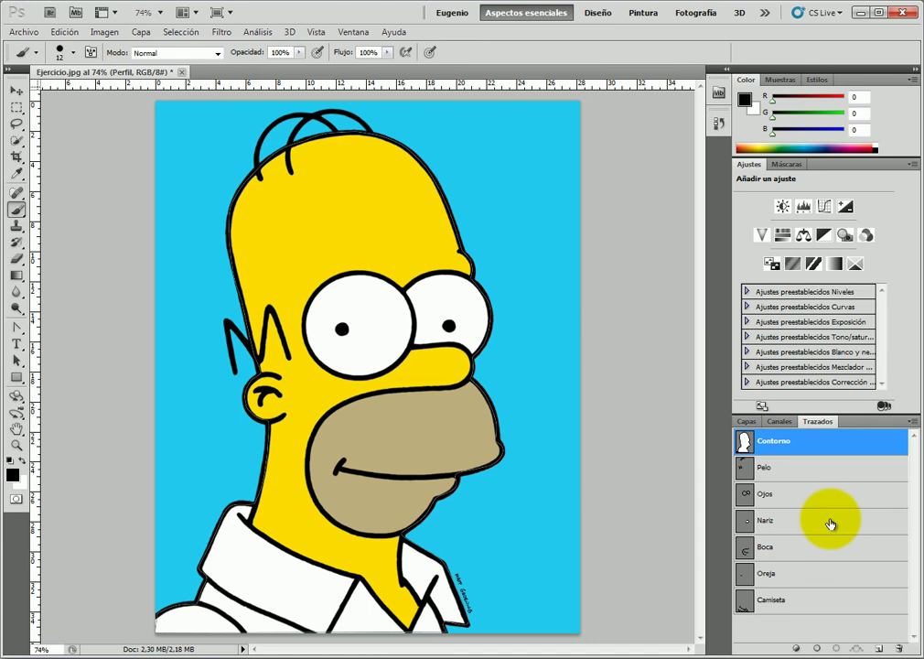
left_click(819, 649)
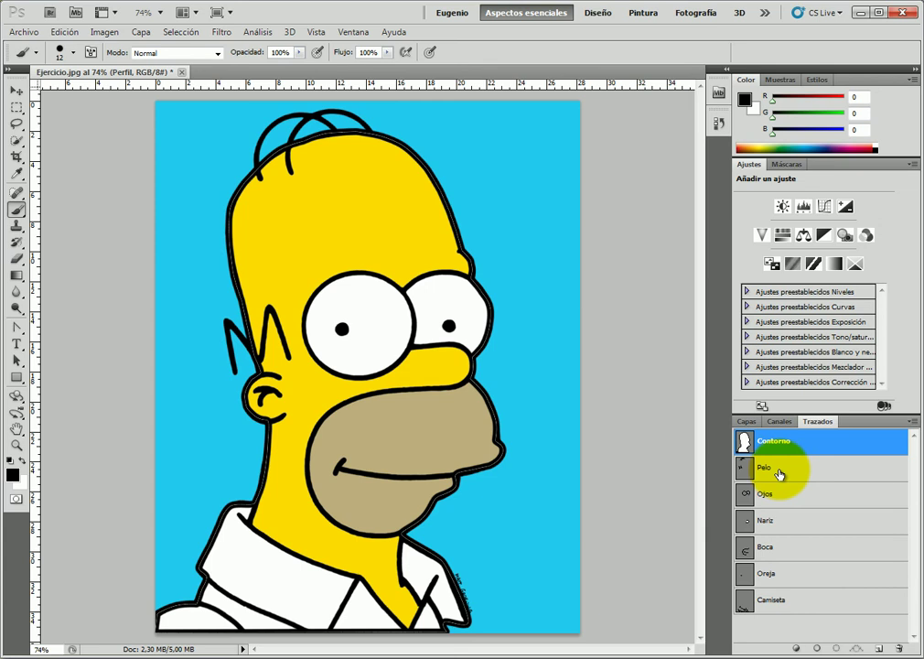
left_click_drag(779, 474, 62, 219)
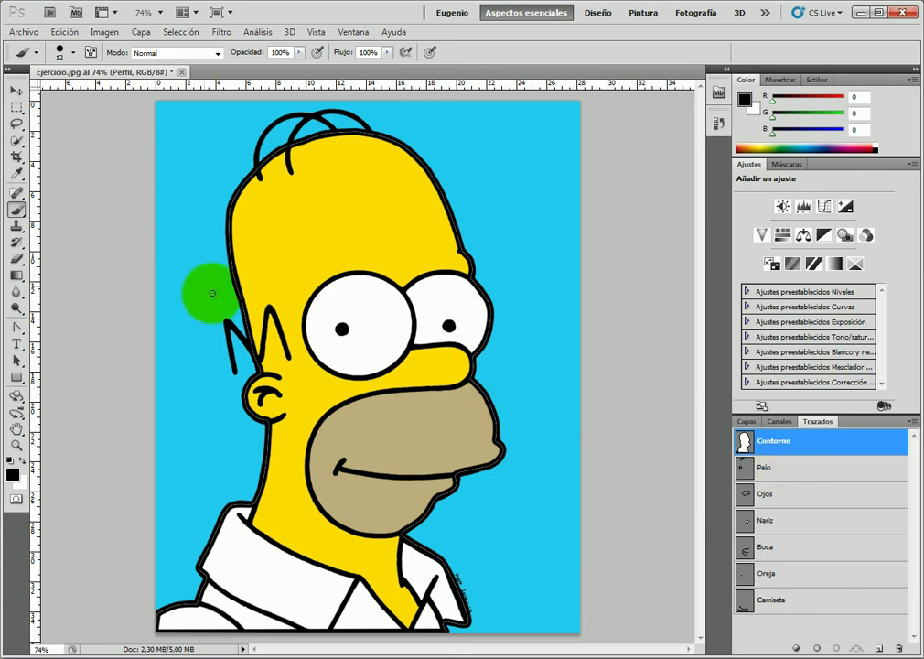
- Set the brush to 10 px and stroke the Pelo, Ojos and Nariz paths
left_click(74, 53)
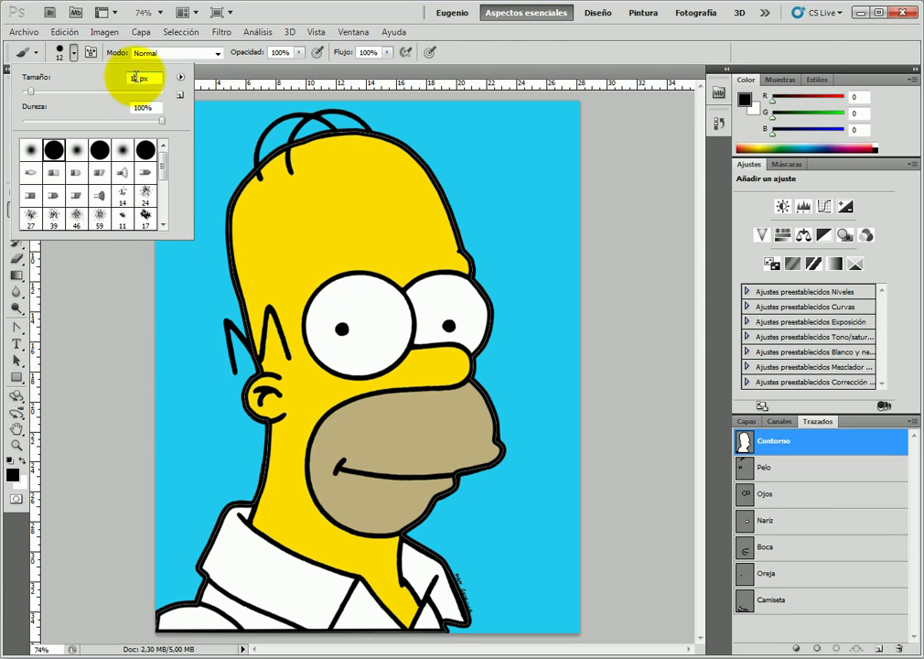
type("10")
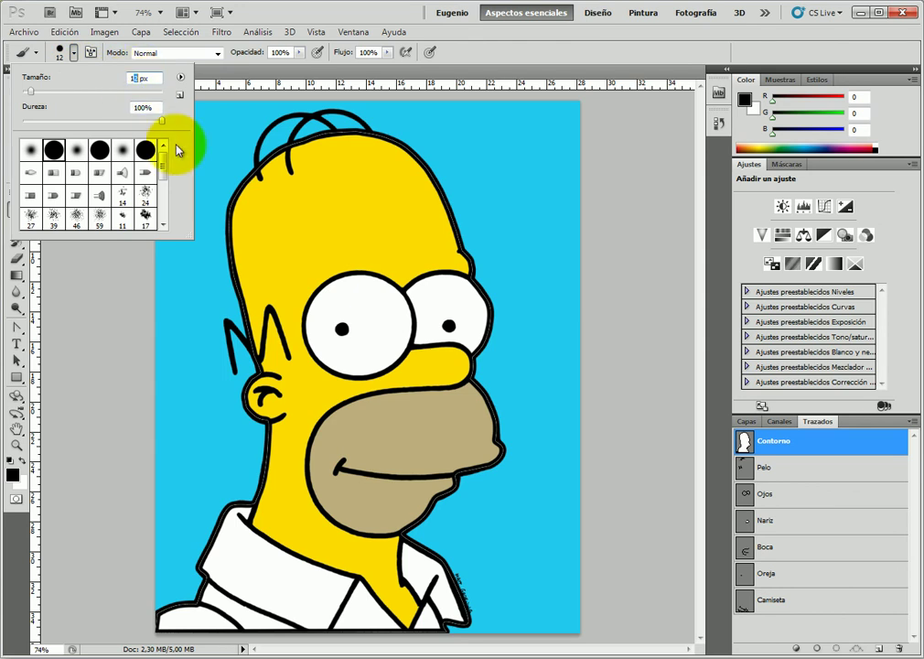
left_click(74, 53)
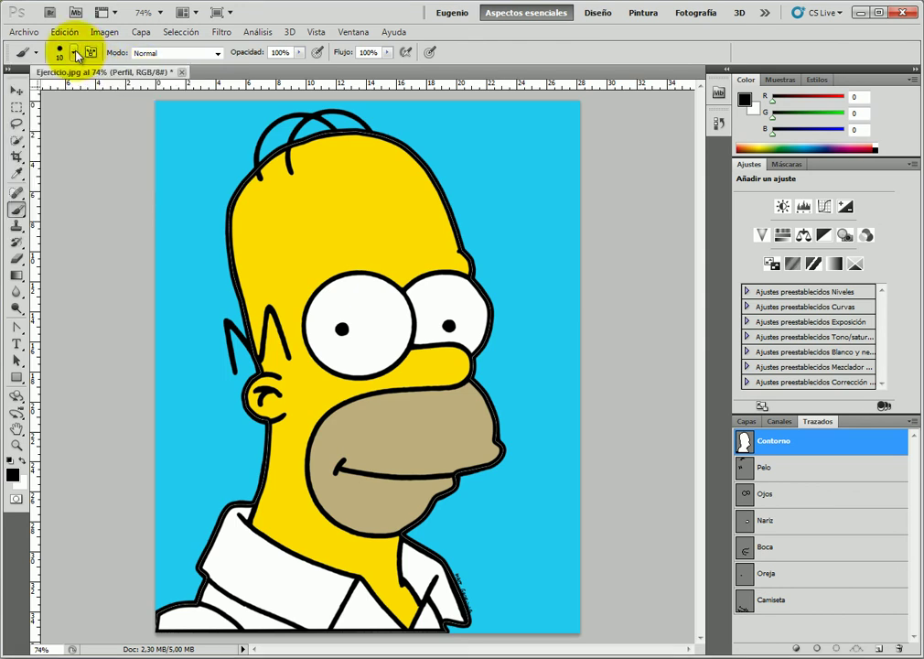
left_click(860, 469)
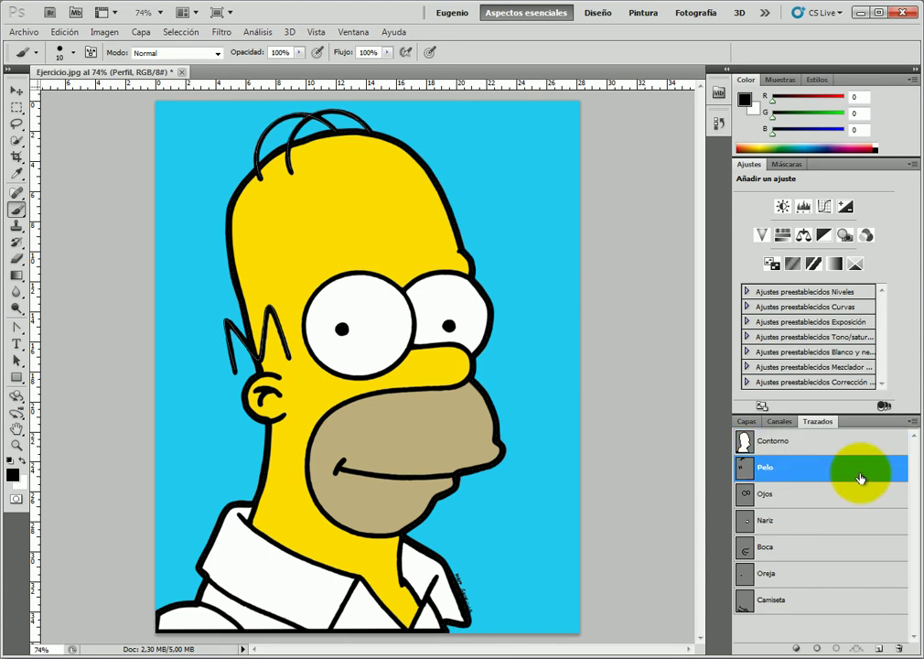
left_click(819, 649)
left_click(823, 495)
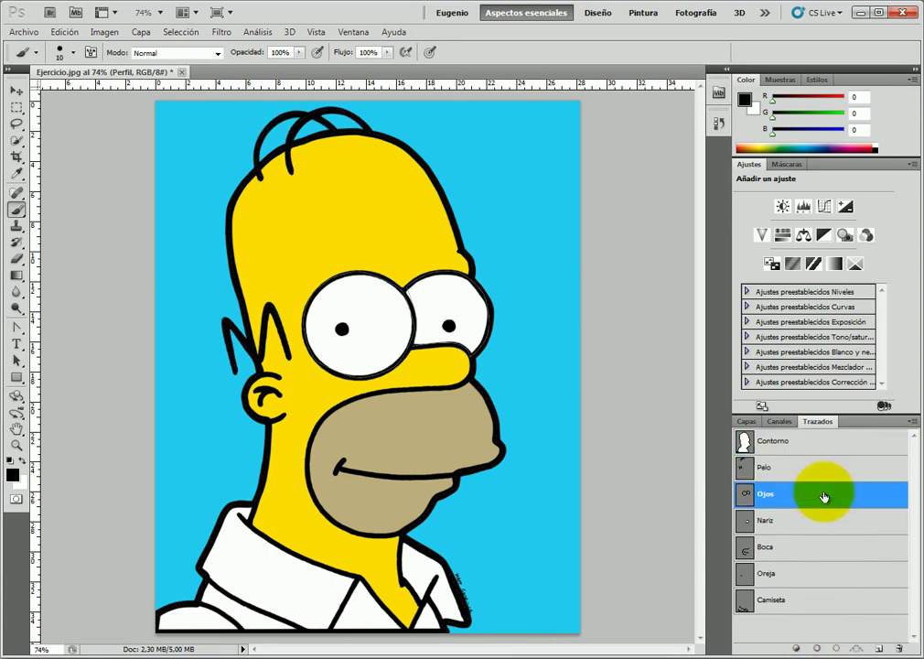
left_click(817, 648)
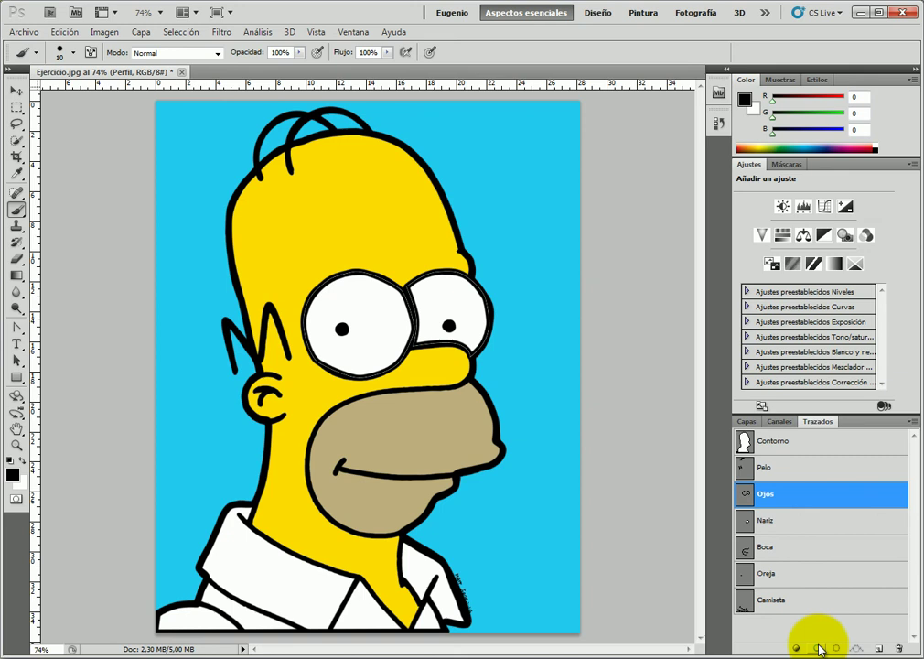
left_click(817, 523)
left_click(817, 649)
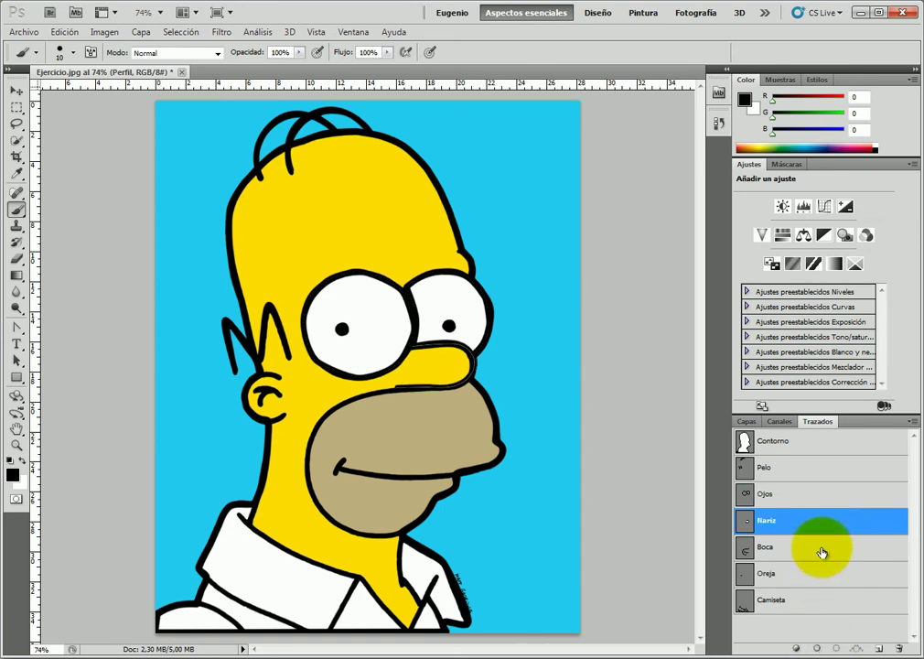
- Stroke the Boca, Oreja and Camiseta paths, then start saving the document
left_click(821, 560)
left_click(816, 649)
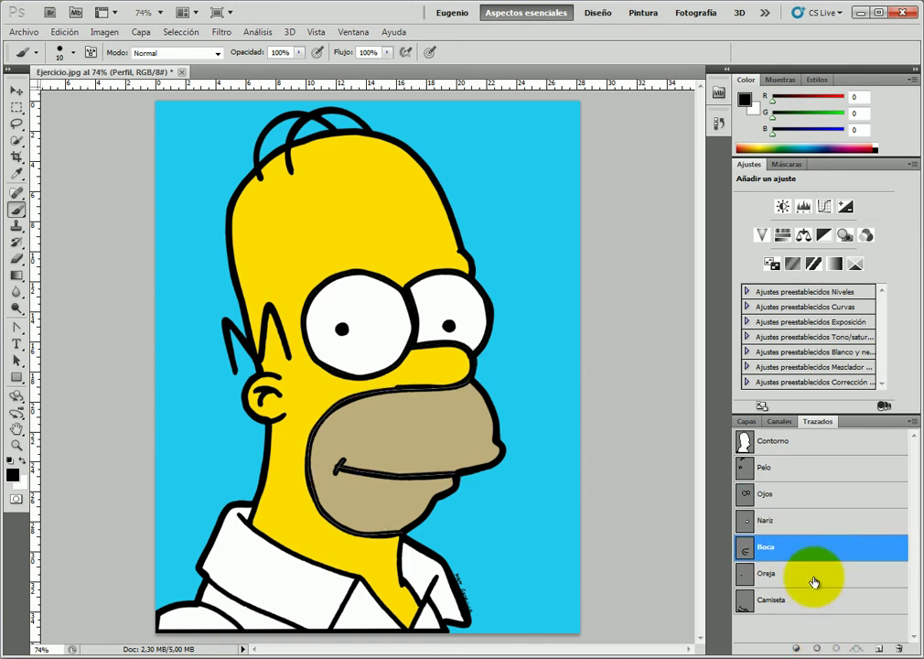
left_click(813, 586)
left_click(819, 648)
left_click(821, 605)
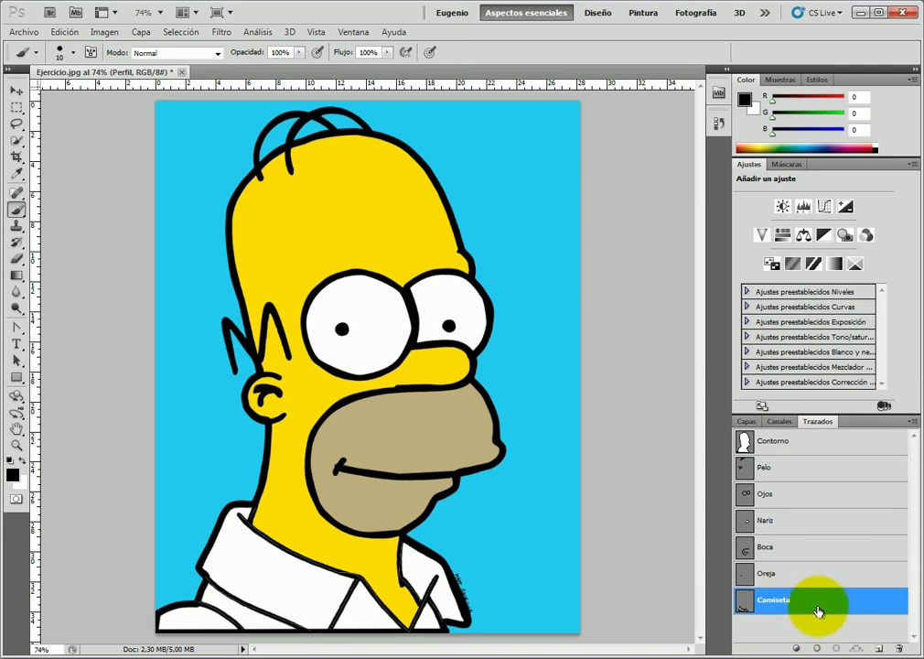
left_click(820, 649)
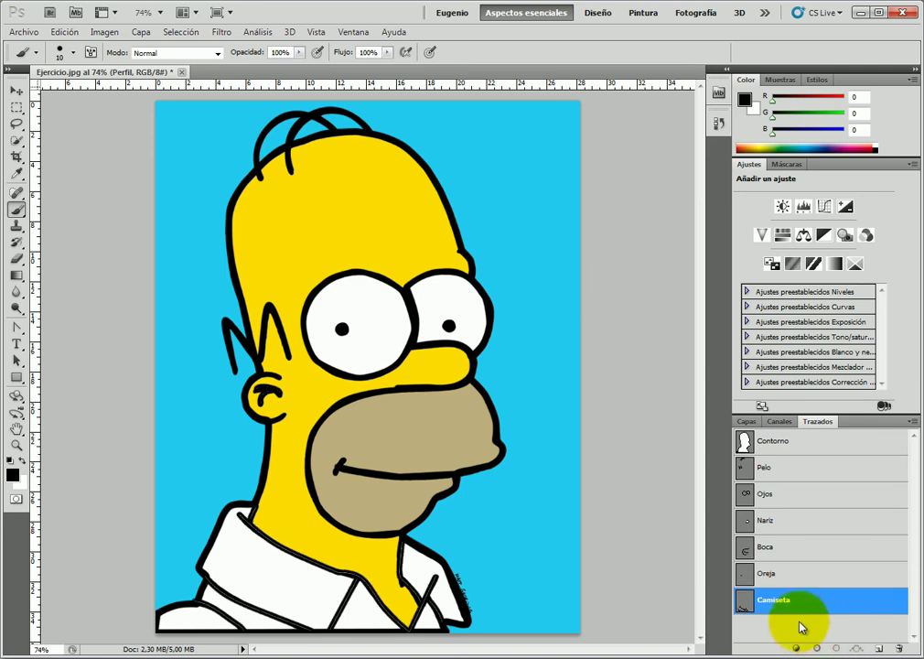
left_click(25, 32)
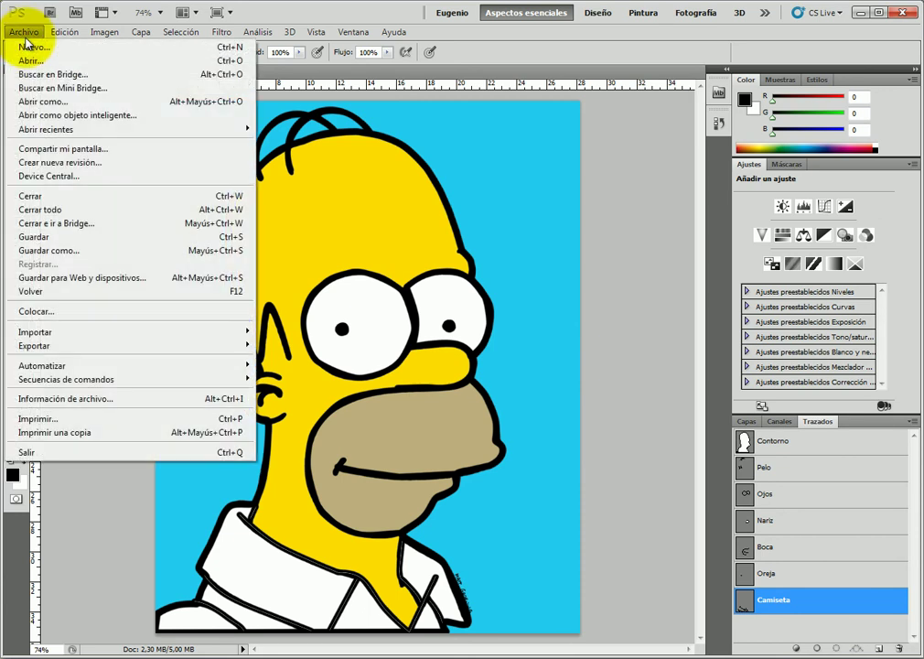
left_click(64, 238)
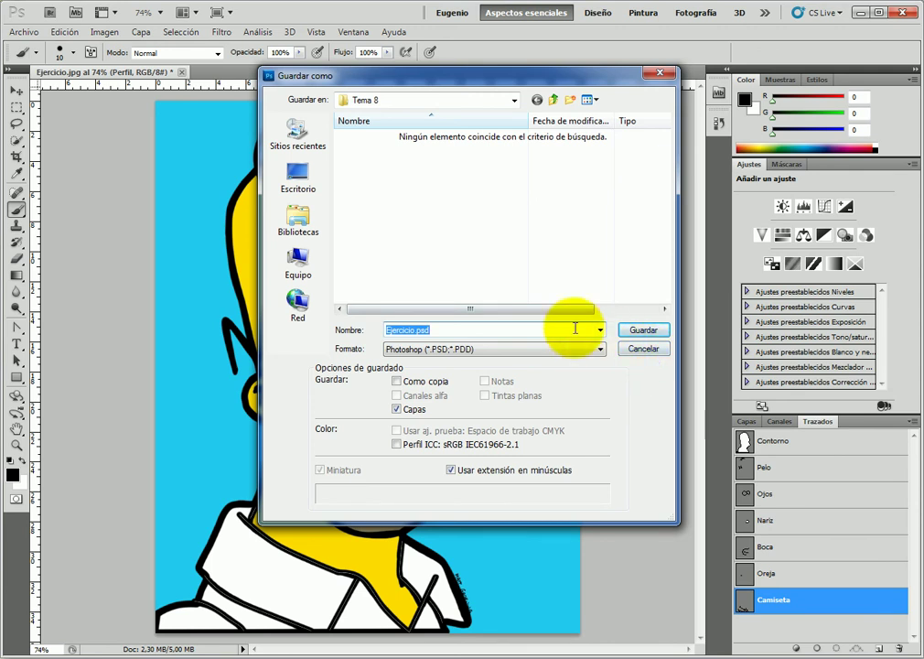
- Save the layered document in Photoshop format as Ejercicio.psd
left_click(558, 327)
left_click(643, 331)
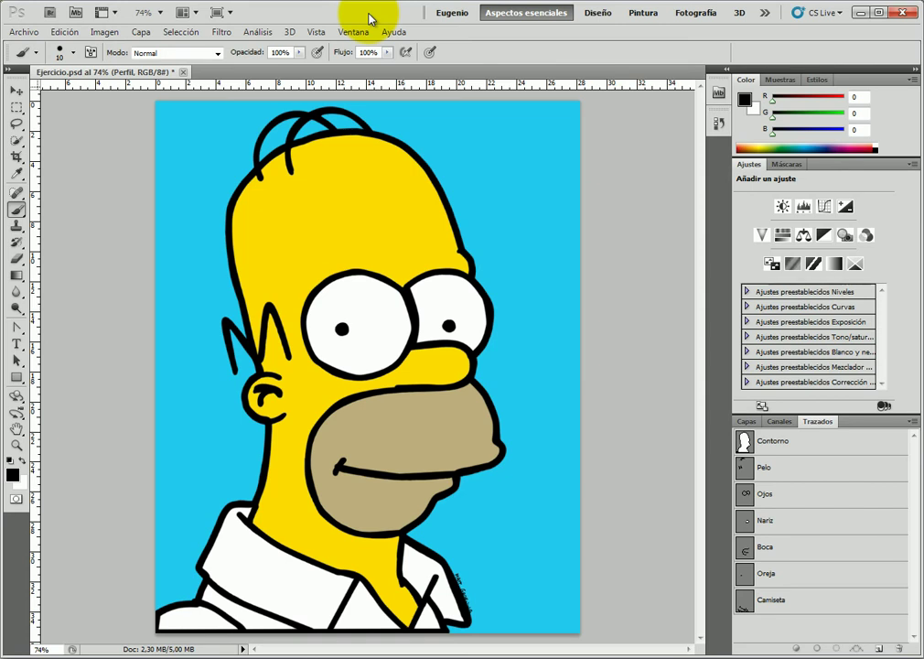
- Hide and reshow Fondo to check the outlines alone, then reselect the Perfil layer
left_click(748, 421)
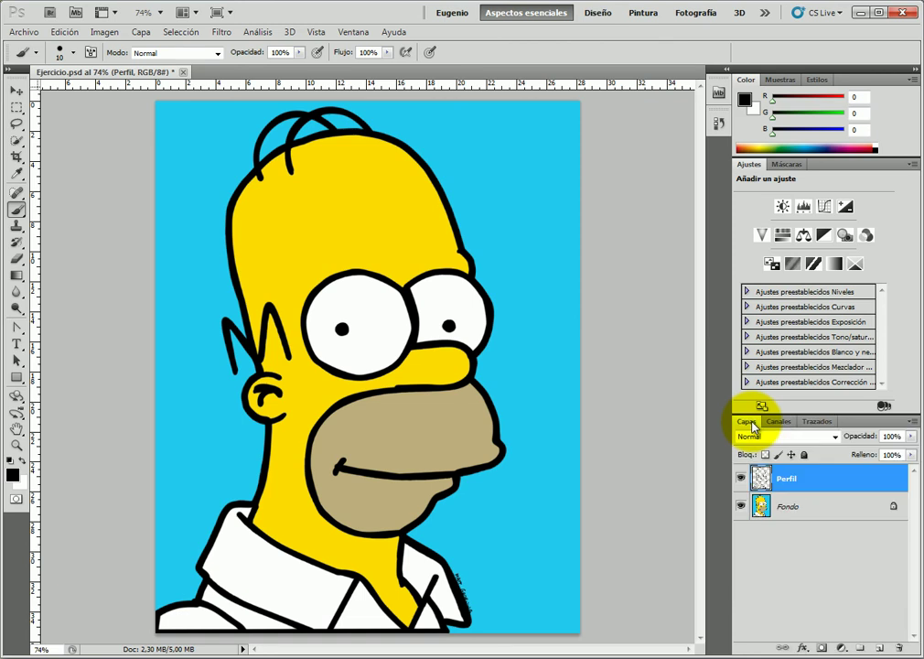
left_click(792, 508)
left_click(741, 506)
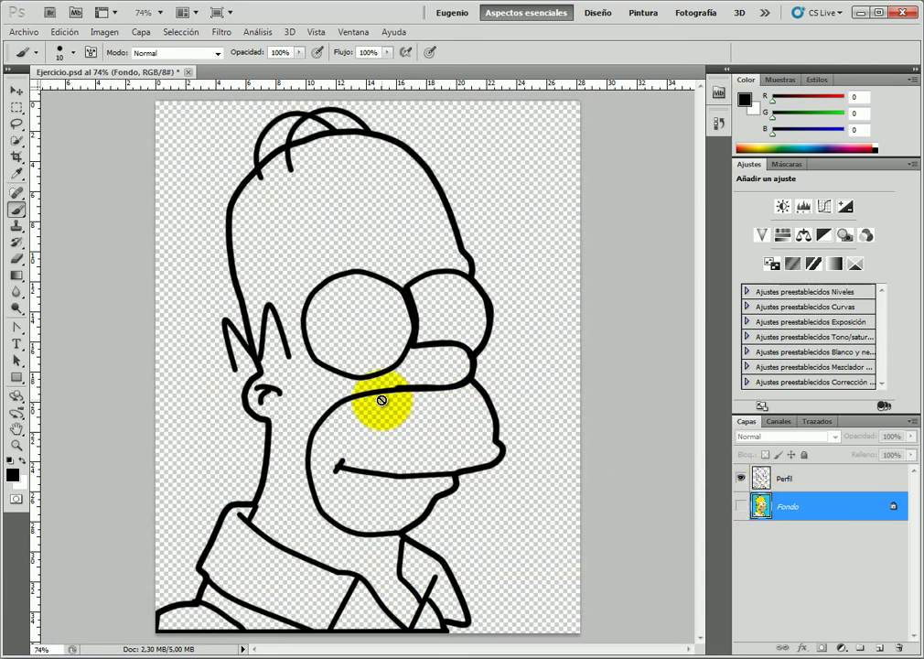
left_click(740, 507)
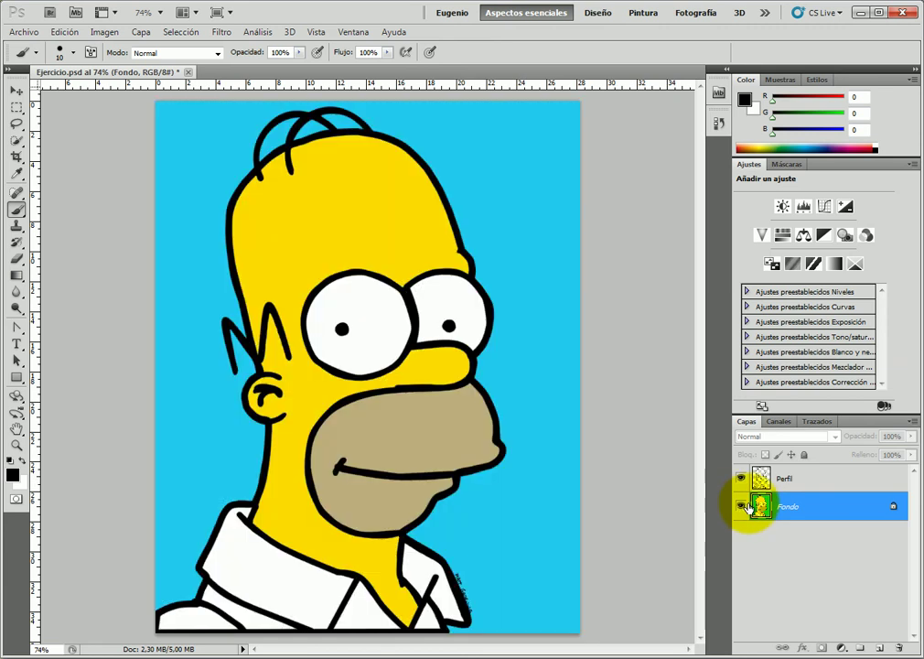
left_click(817, 482)
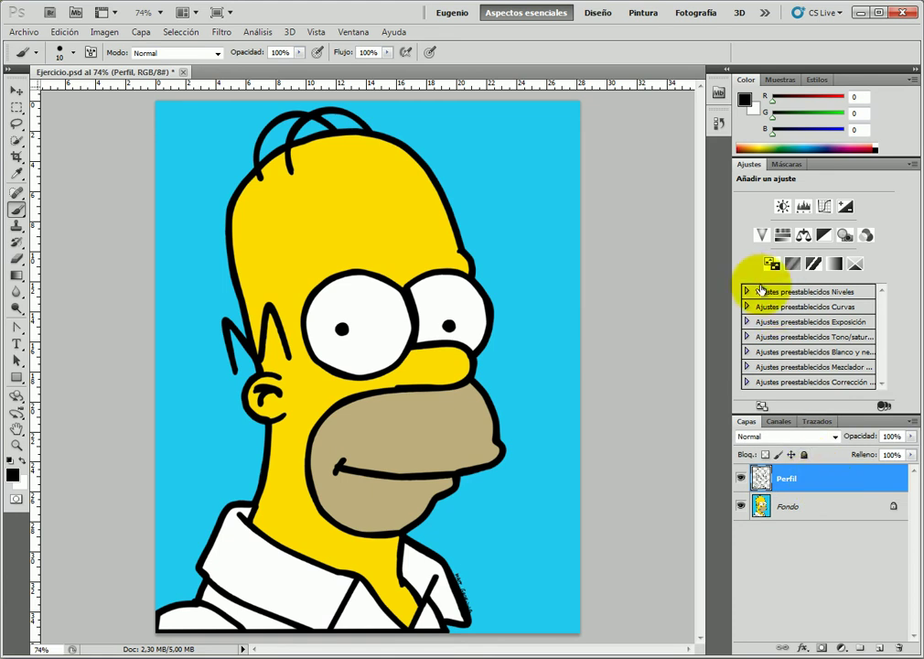
left_click(746, 100)
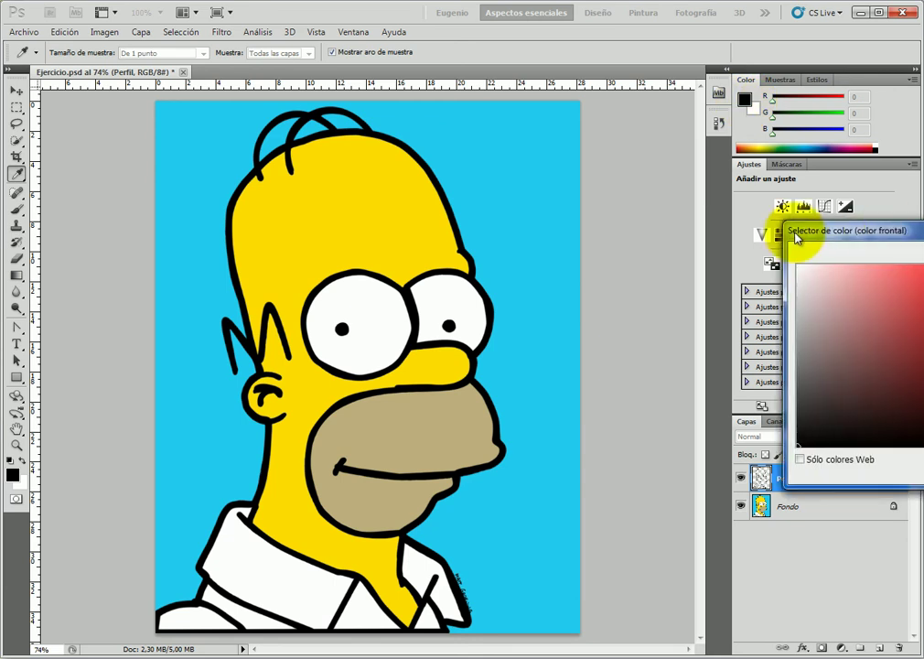
- Sample Homer's yellow skin (fcdb00) from the image as the foreground colour
left_click_drag(794, 231, 575, 144)
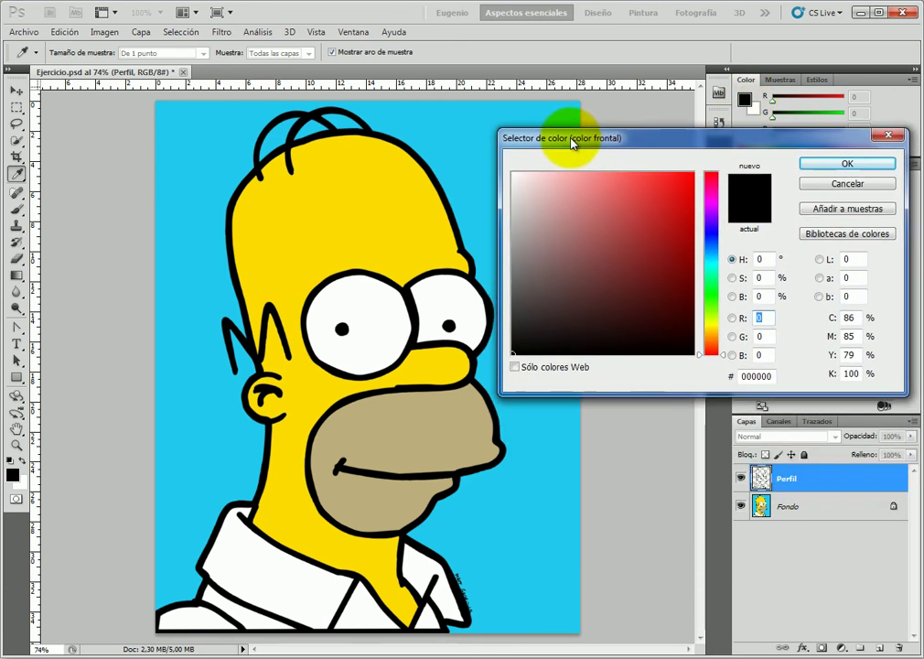
left_click_drag(574, 143, 573, 143)
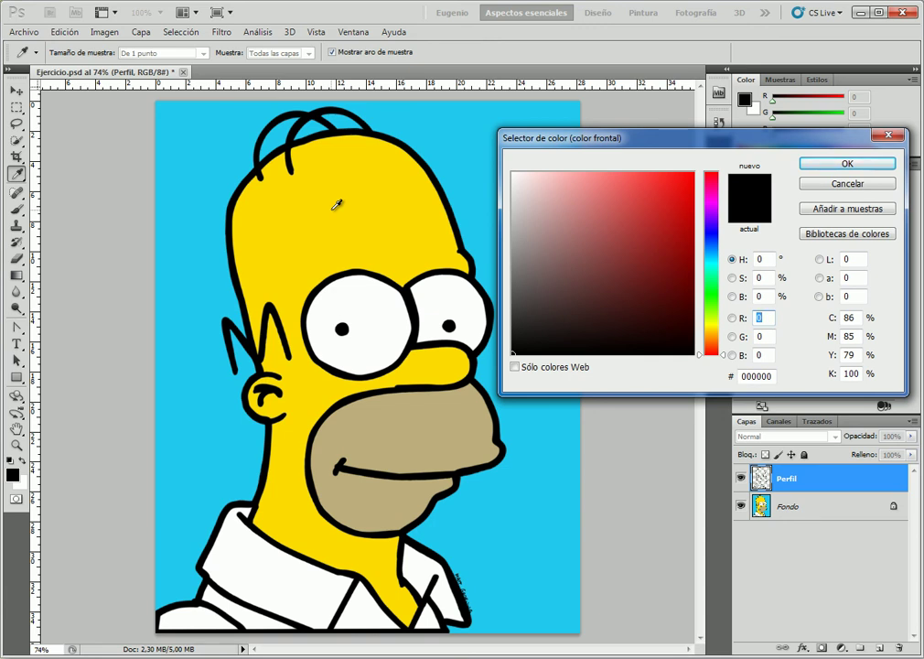
left_click(335, 205)
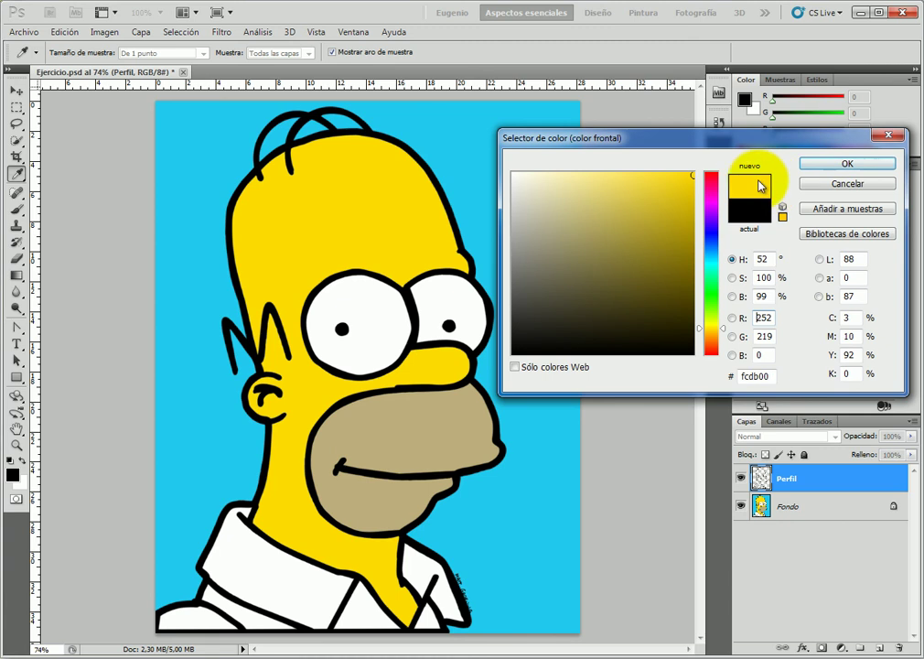
left_click(839, 165)
key("b")
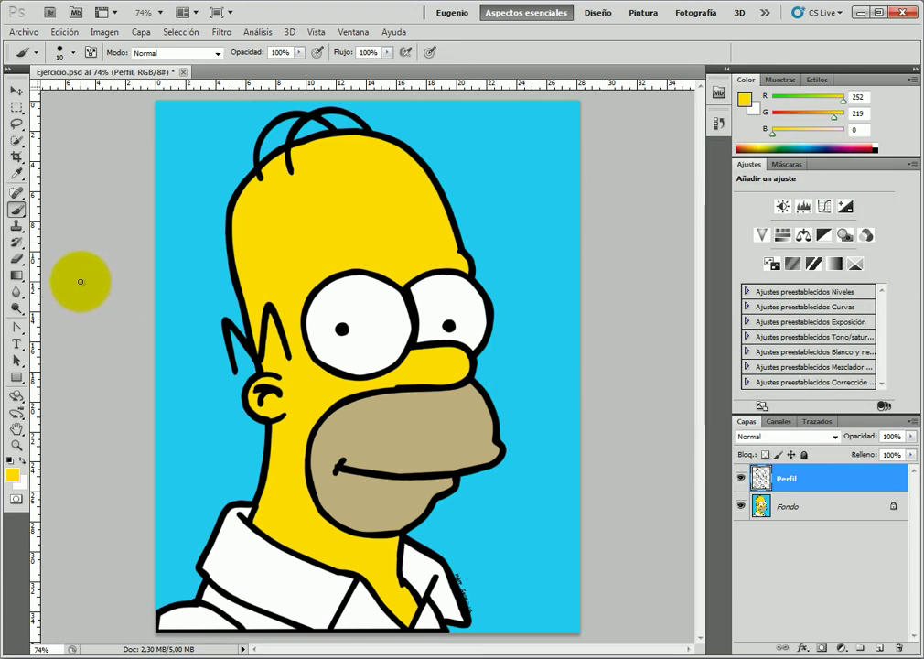
- Switch to the Paint Bucket tool and toggle Fondo off and on to check the yellow fill
left_click(17, 276)
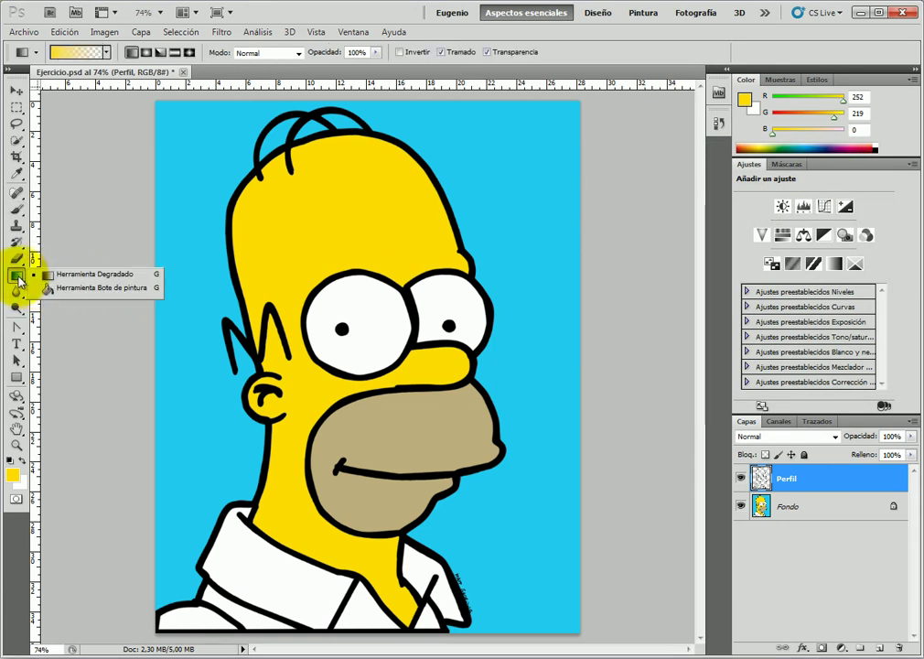
left_click(97, 288)
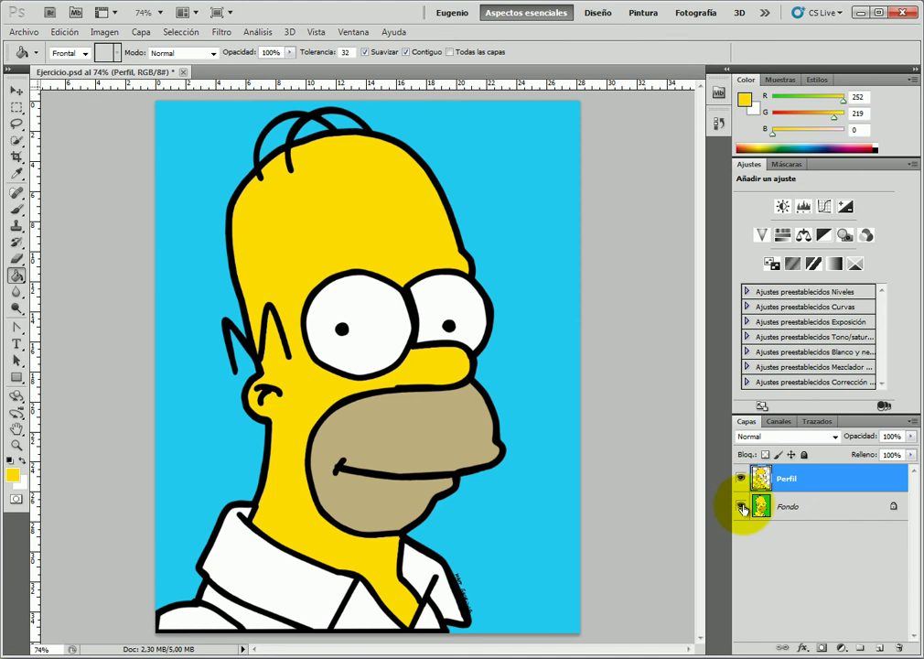
left_click(741, 506)
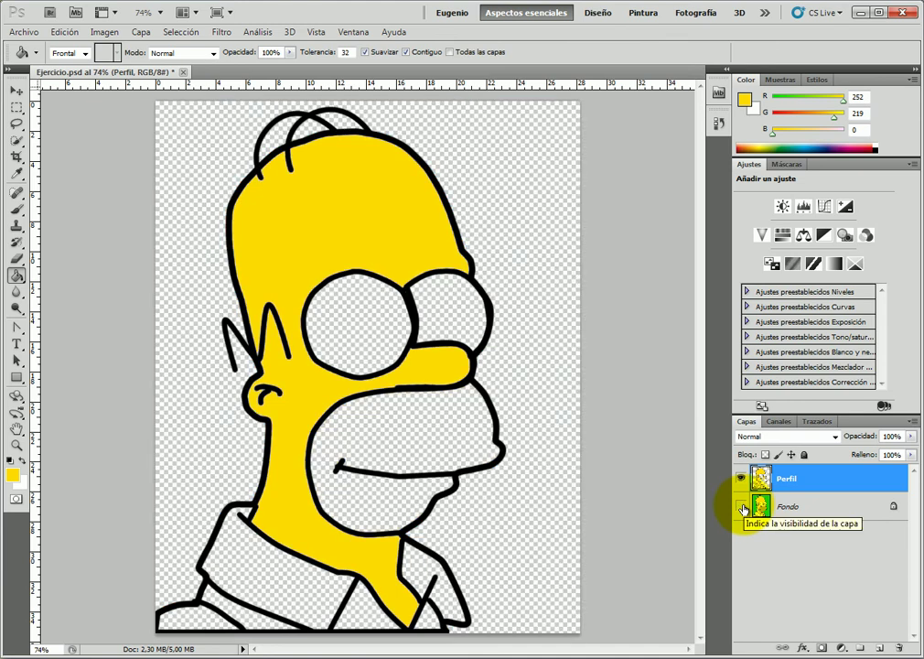
left_click(740, 505)
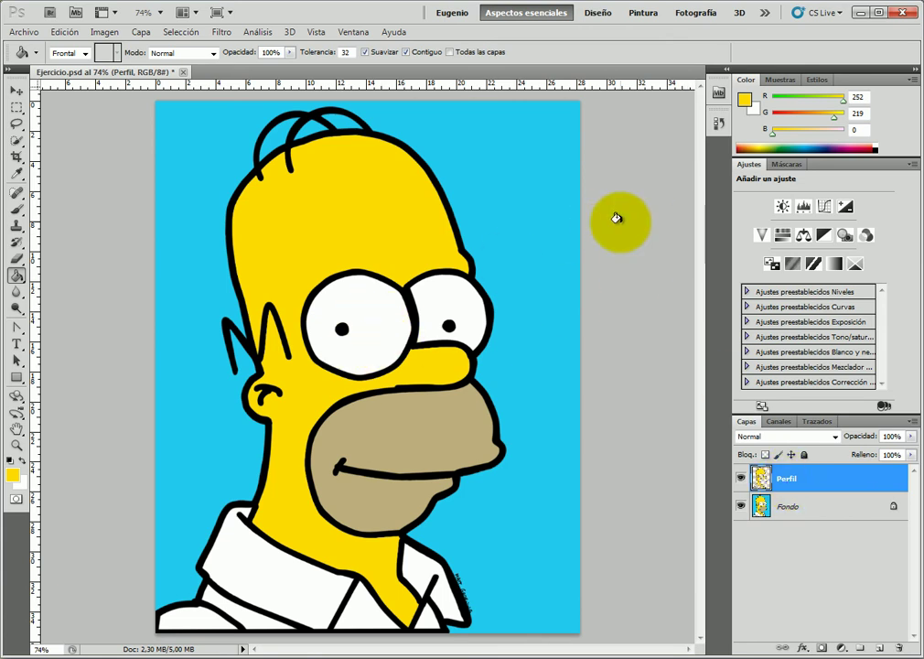
- Sample Homer's tan muzzle colour as the foreground colour
left_click(744, 99)
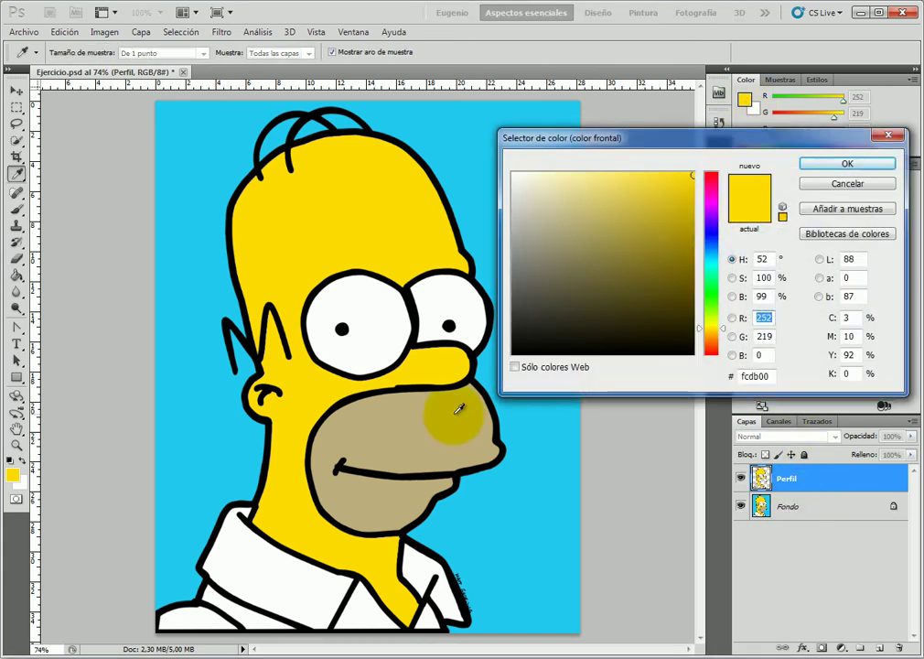
left_click(430, 430)
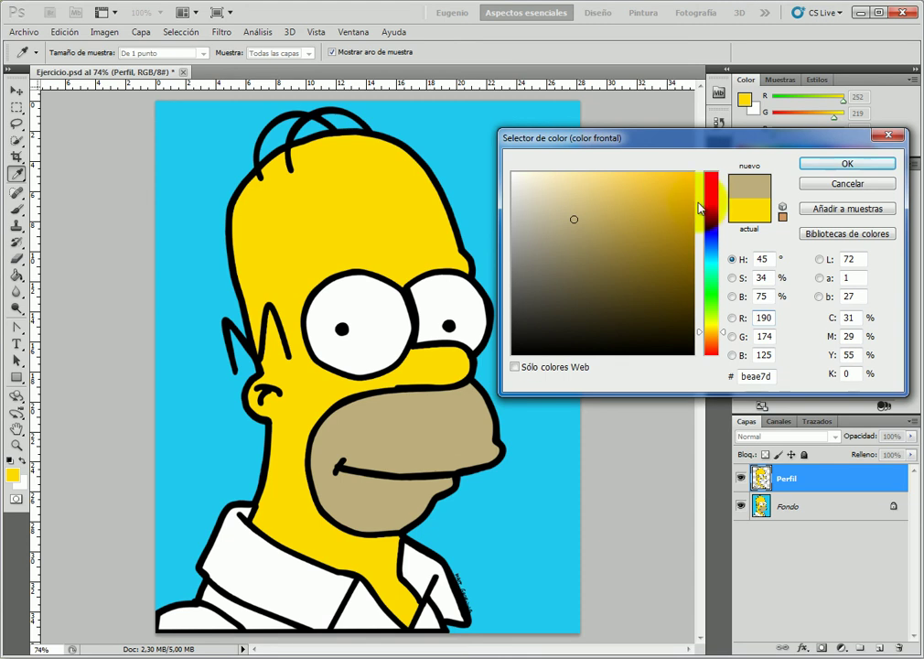
left_click(832, 167)
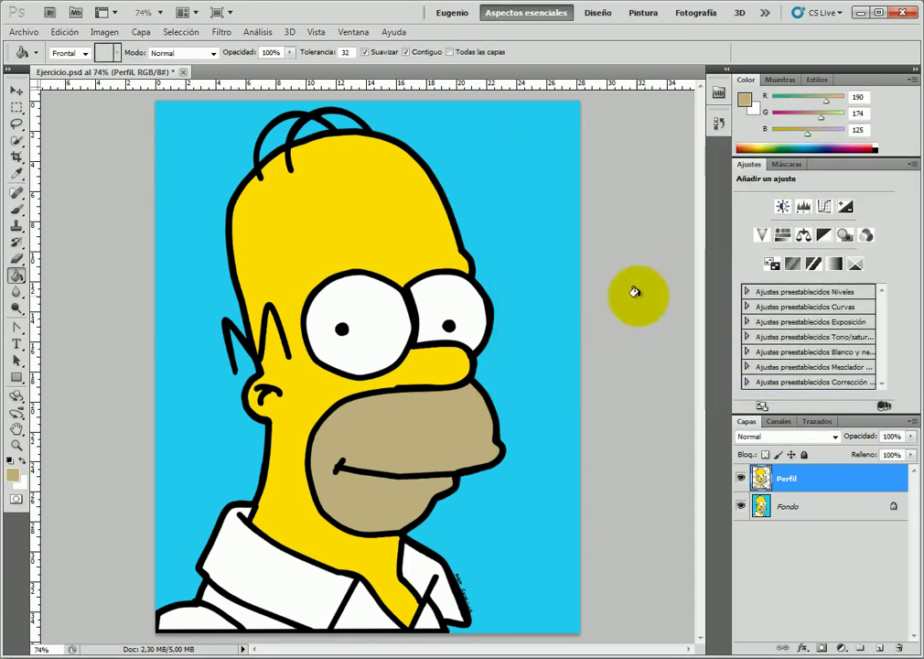
- Set the foreground colour to white and Paint Bucket fill Homer's eyes over the old pupils
left_click(747, 102)
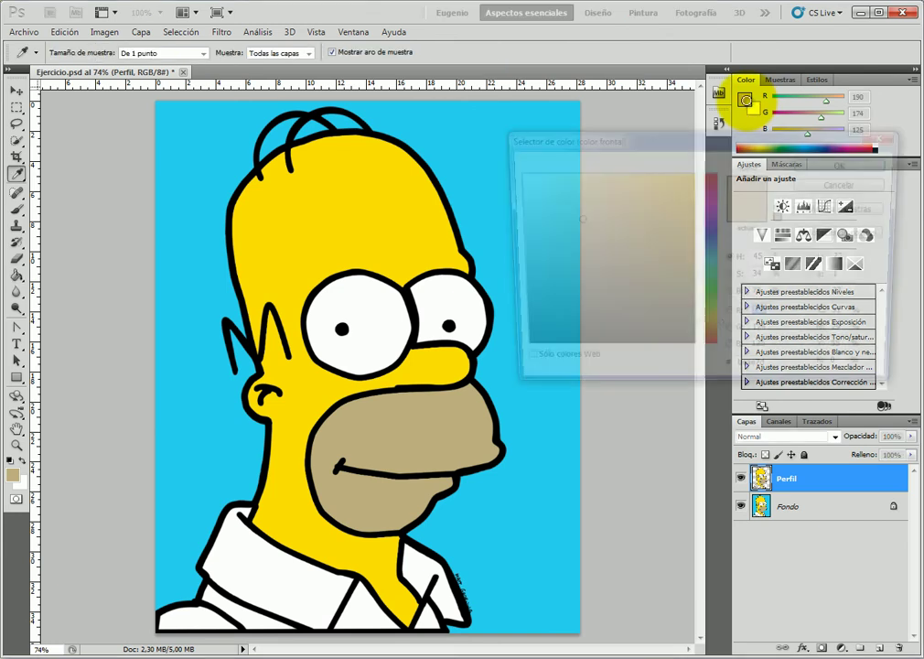
left_click_drag(517, 178, 498, 158)
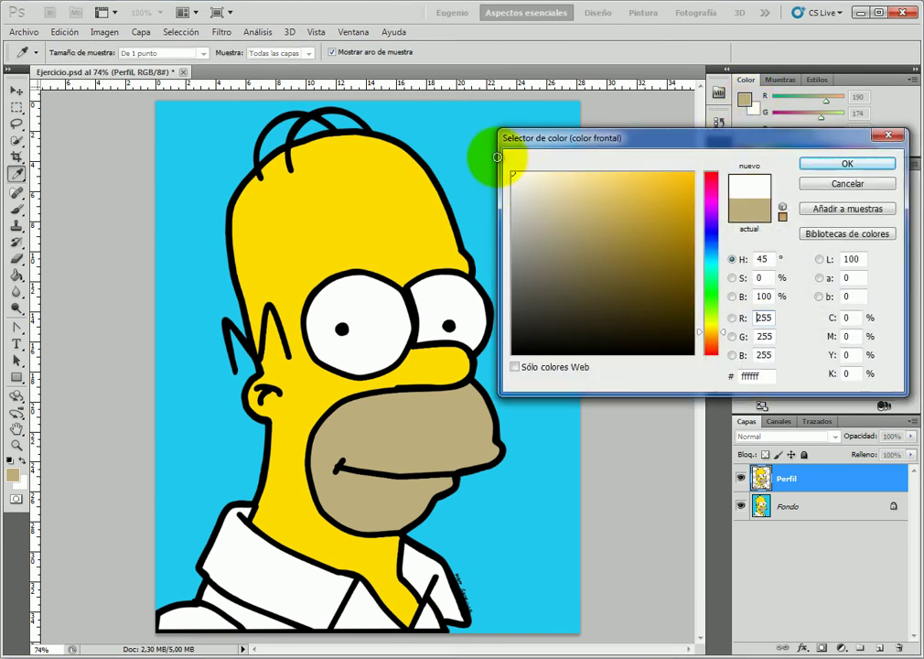
left_click(819, 164)
key("g")
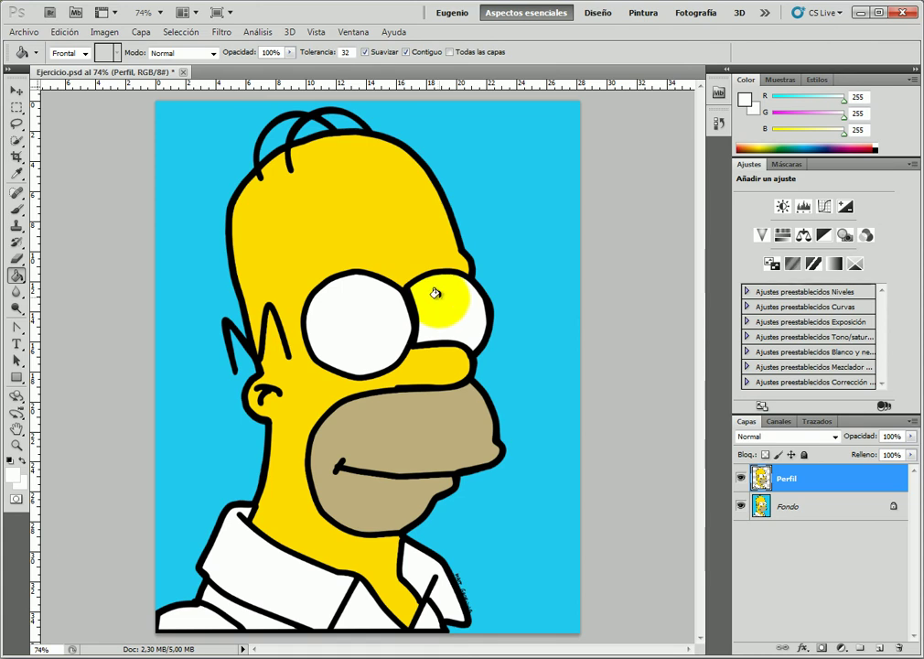
left_click(213, 221)
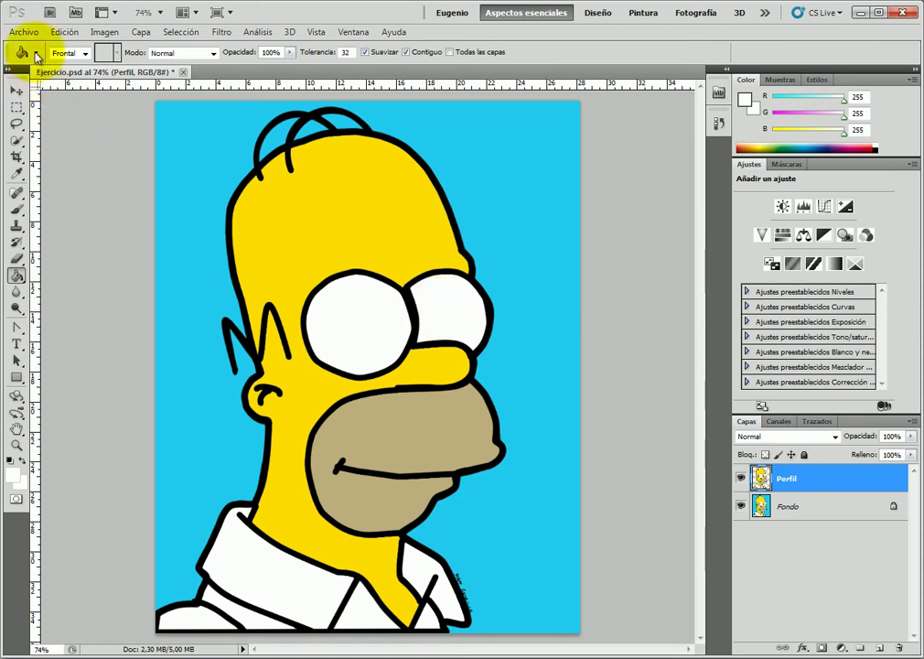
- Save Ejercicio.psd with Archivo > Guardar
left_click(31, 35)
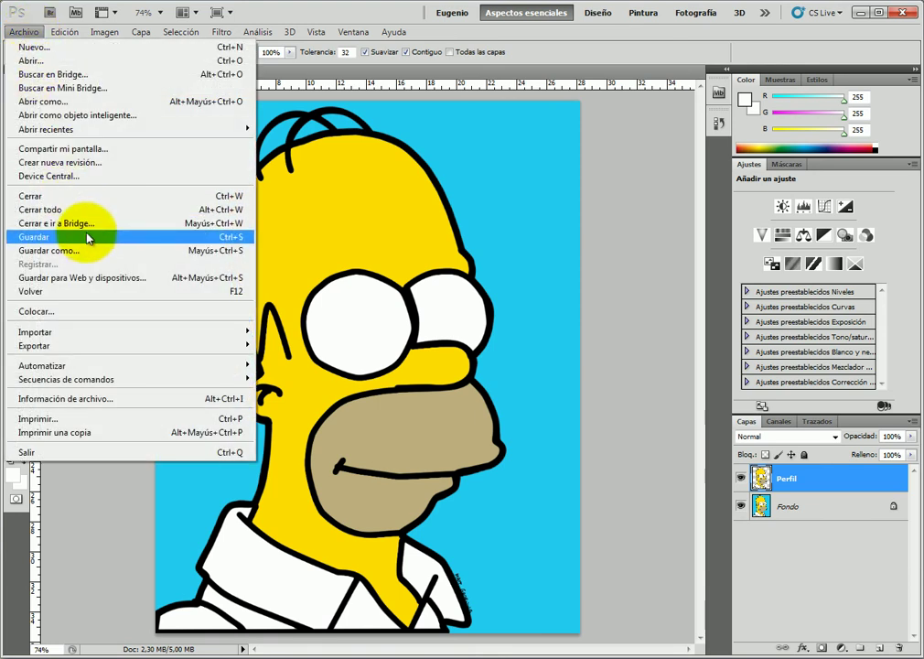
left_click(84, 238)
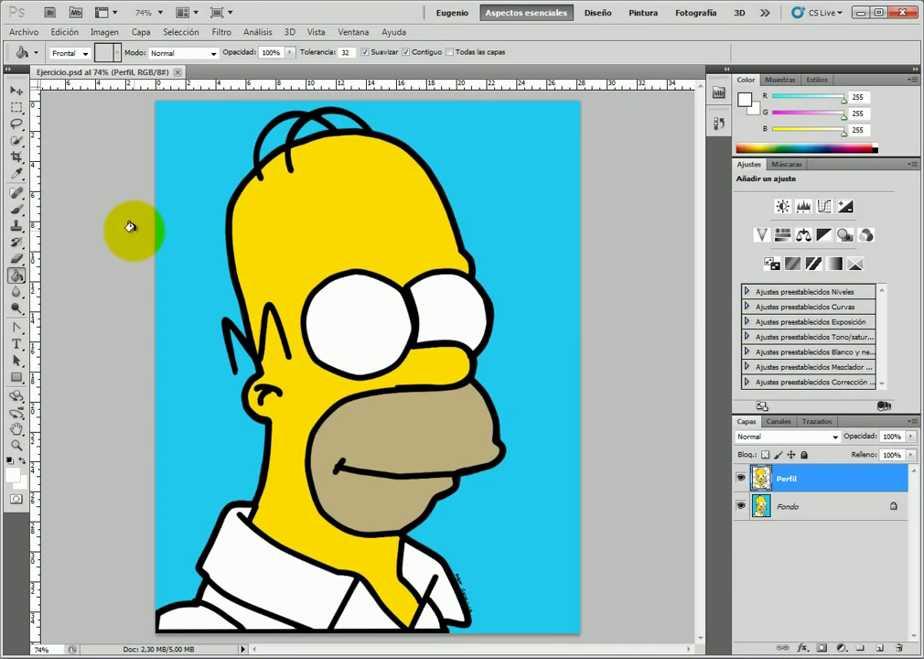
- Select a small elliptical pupil circle in each eye using Add to selection
left_click(18, 108)
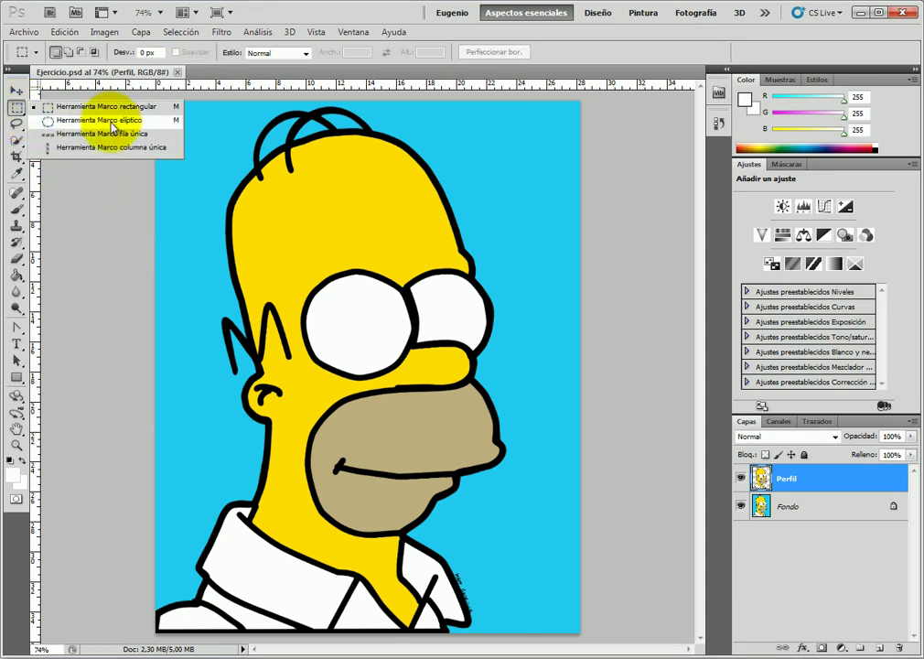
left_click(112, 122)
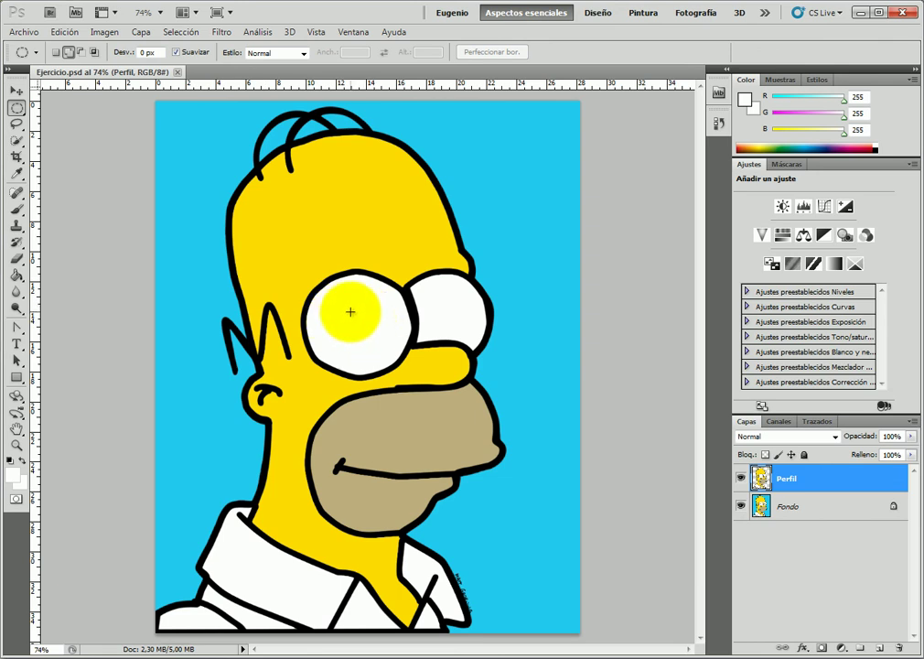
left_click_drag(351, 312, 365, 328)
left_click_drag(365, 329, 365, 329)
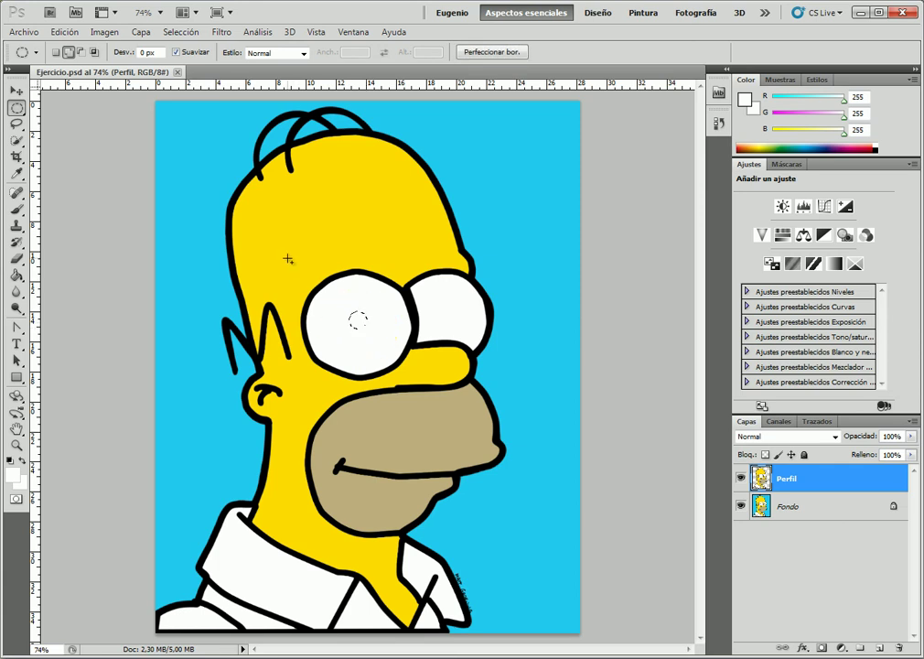
left_click(70, 53)
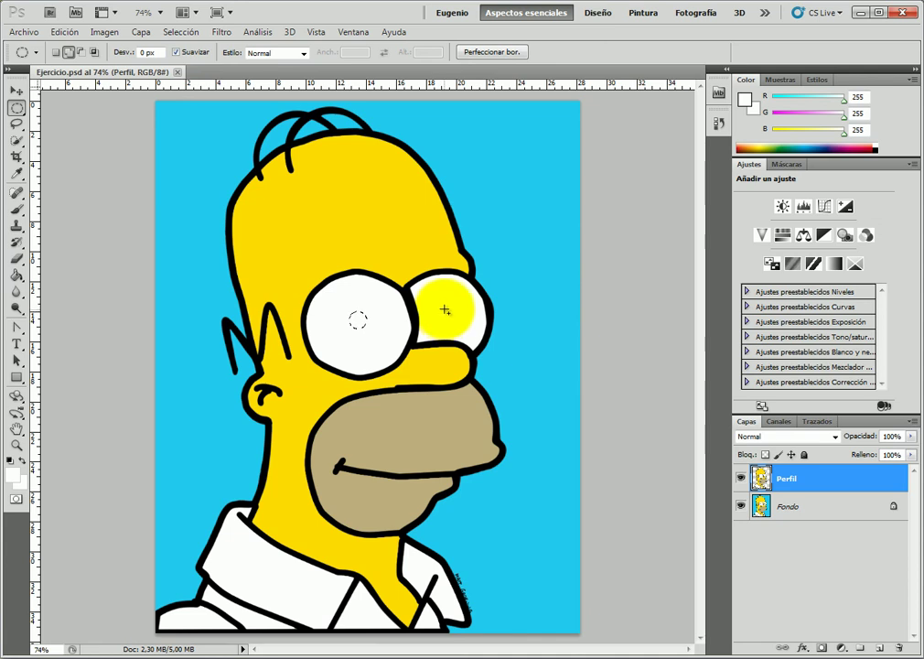
left_click_drag(445, 307, 459, 321)
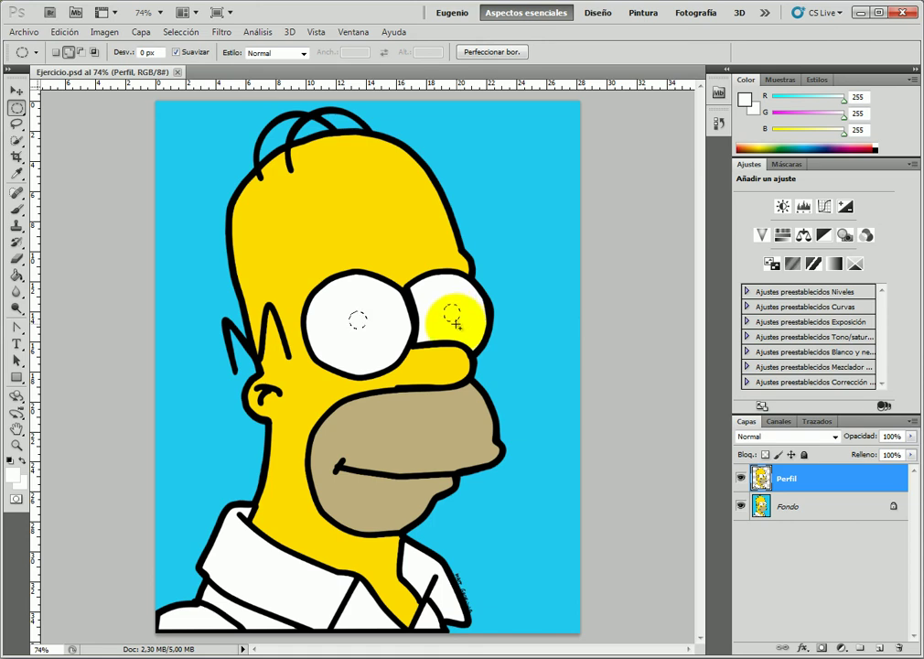
- Choose the Paint Bucket and set the foreground colour to black for the pupils
left_click(17, 278)
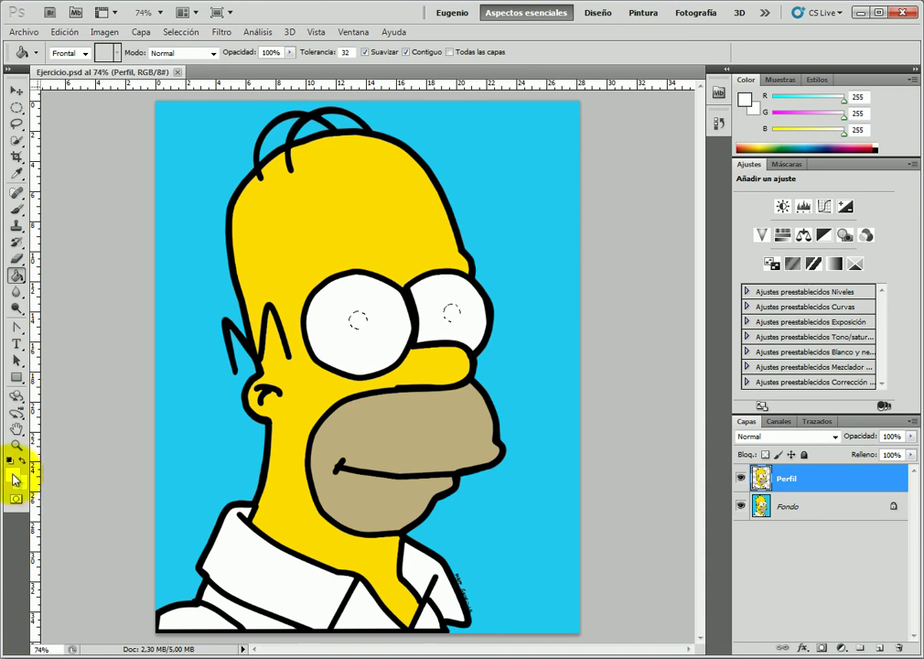
left_click(16, 476)
left_click(512, 354)
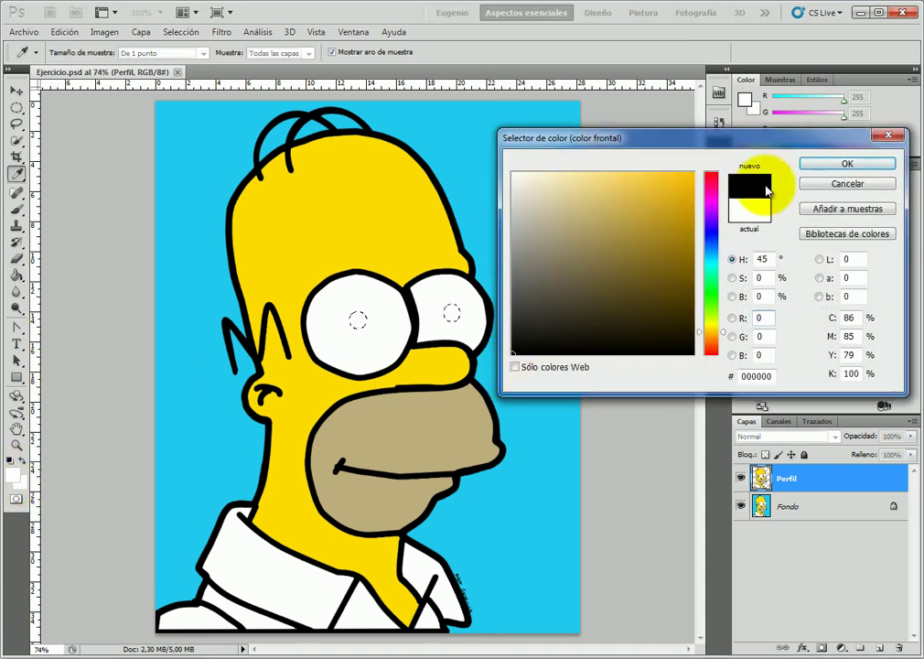
left_click(823, 163)
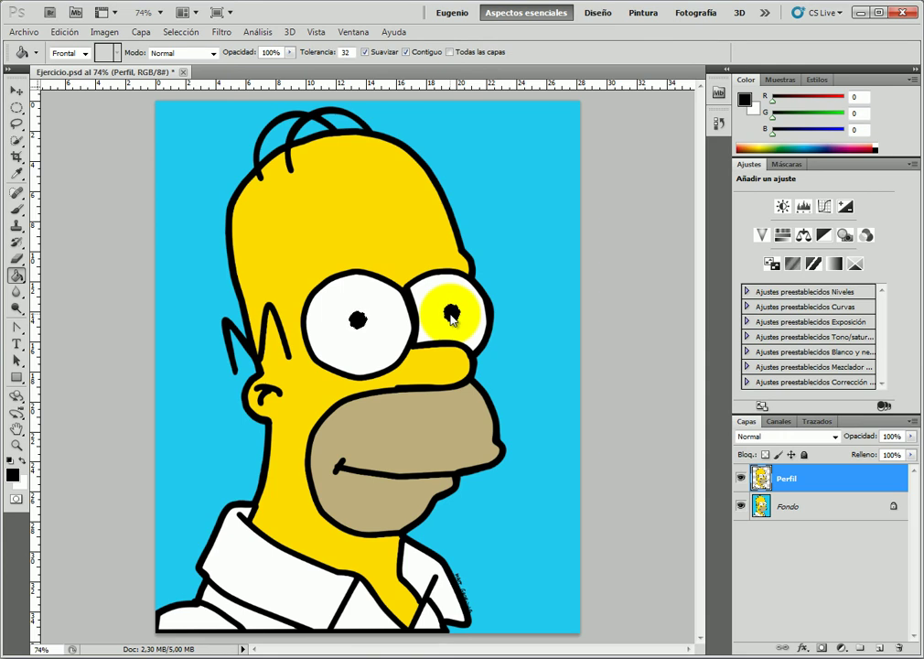
left_click(180, 31)
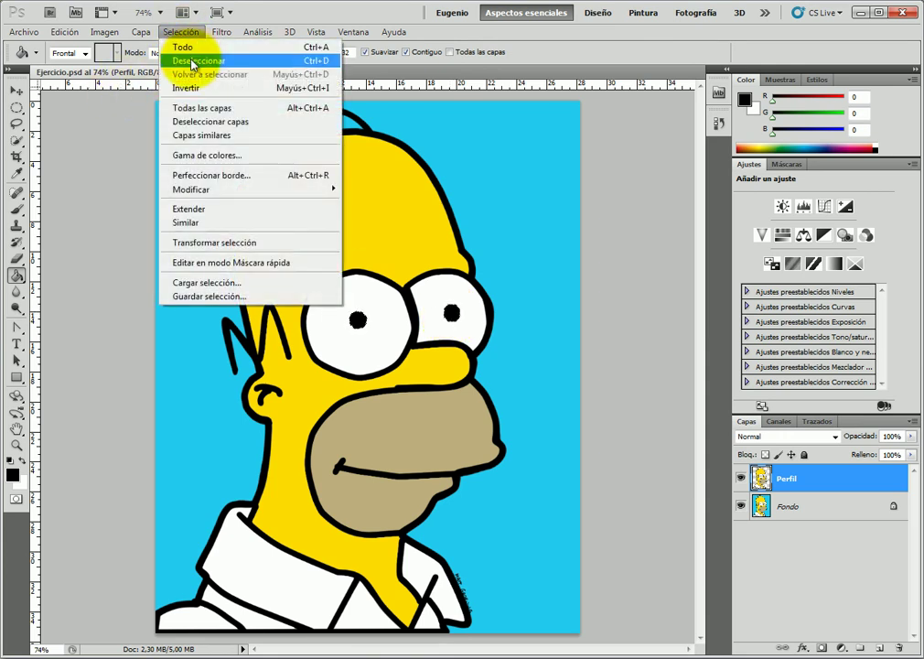
- Deselect the pupils and add a new layer named Nubes just above Fondo
left_click(193, 62)
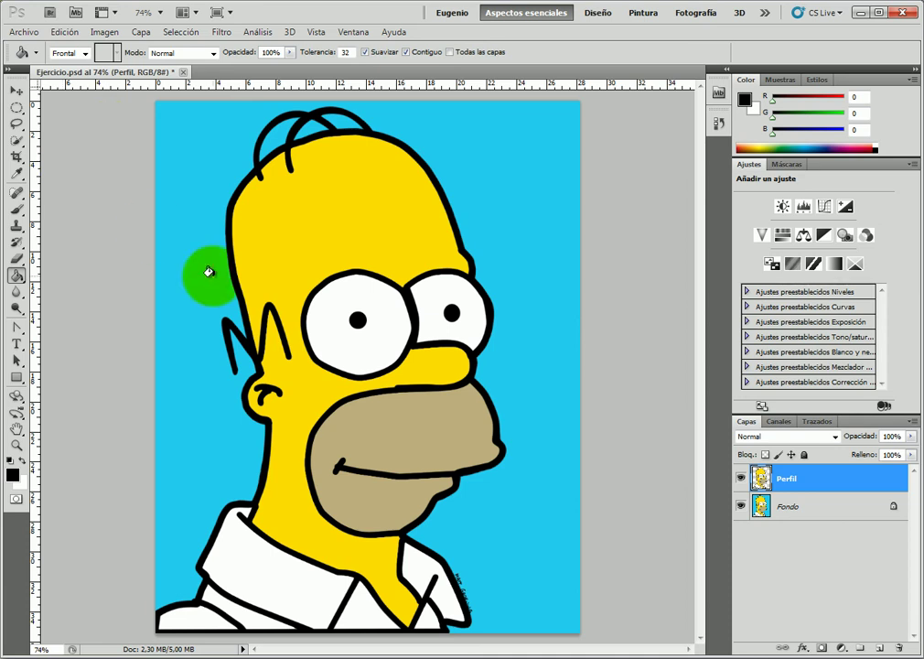
left_click(822, 510)
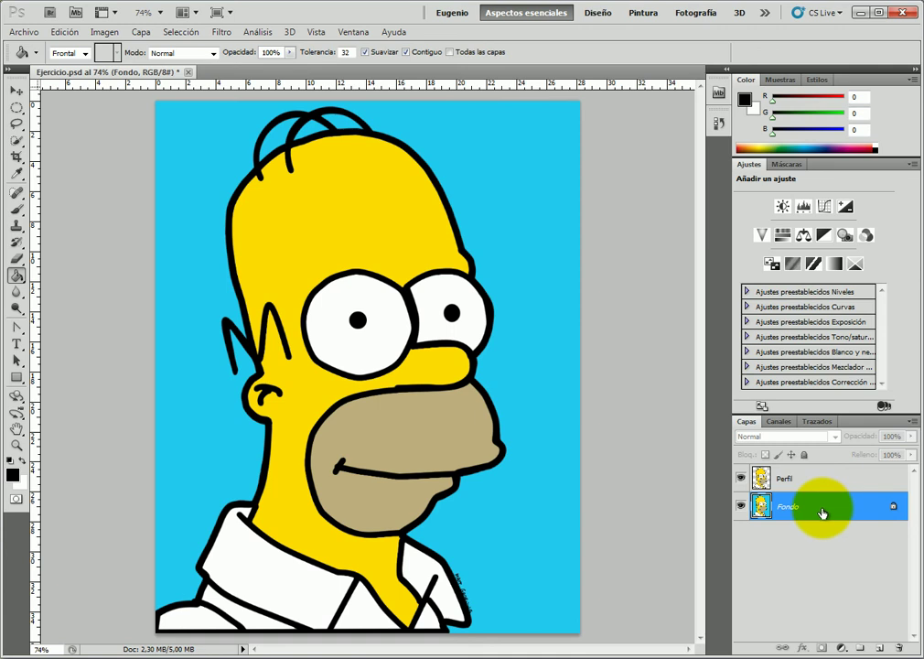
left_click(878, 645)
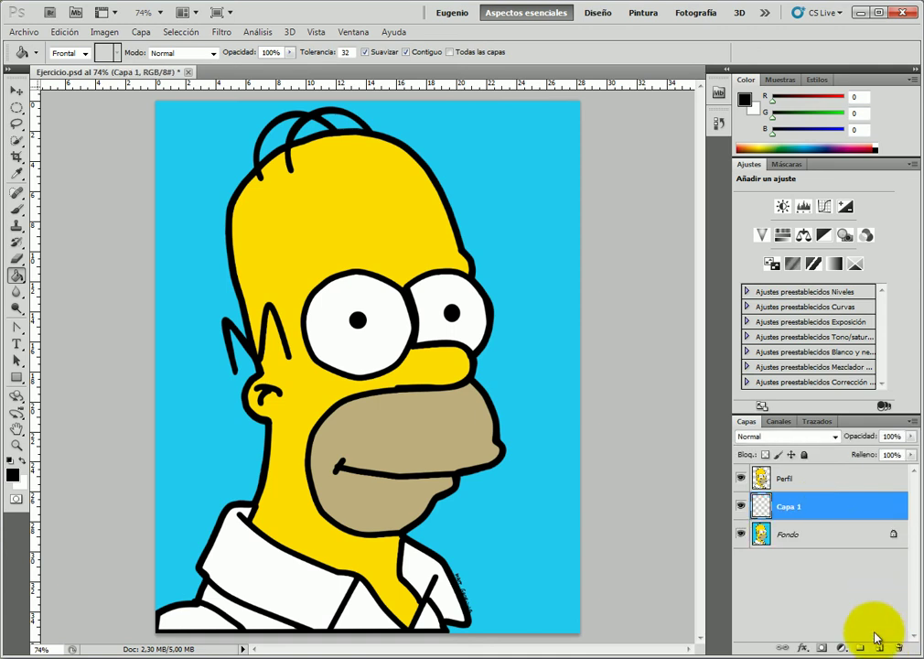
double_click(791, 506)
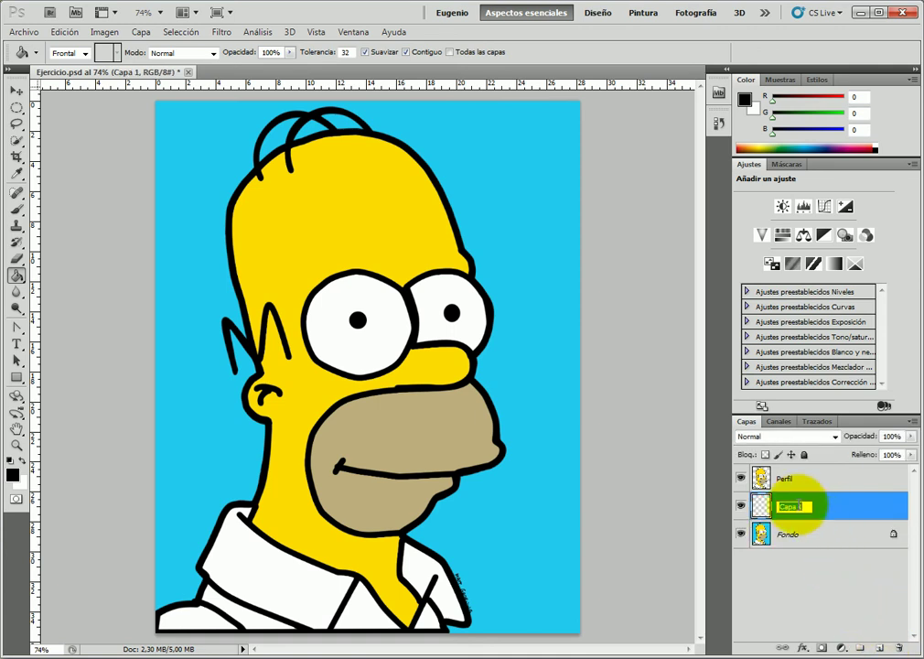
type("Nubes")
key("Return")
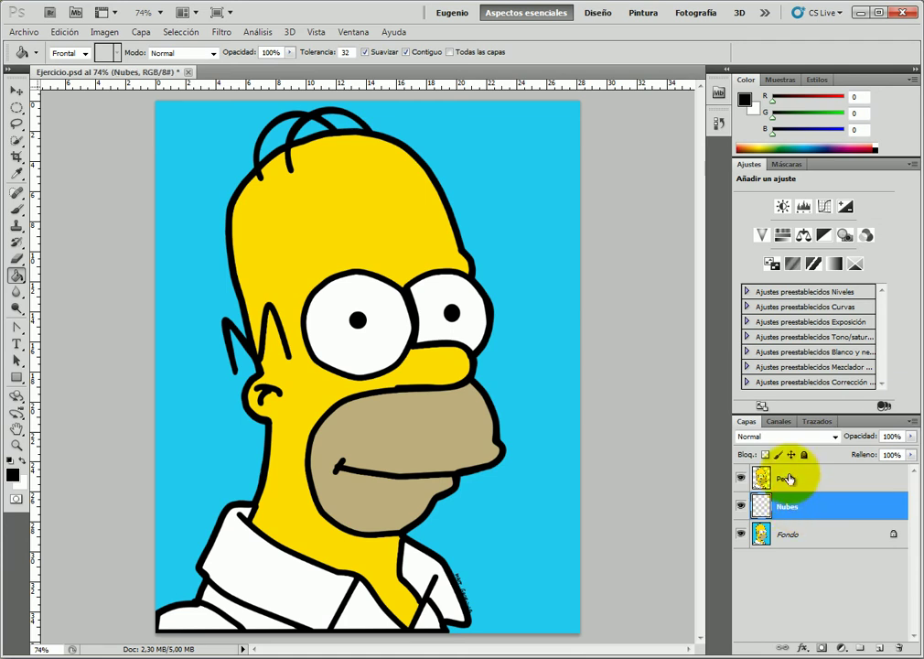
left_click(745, 100)
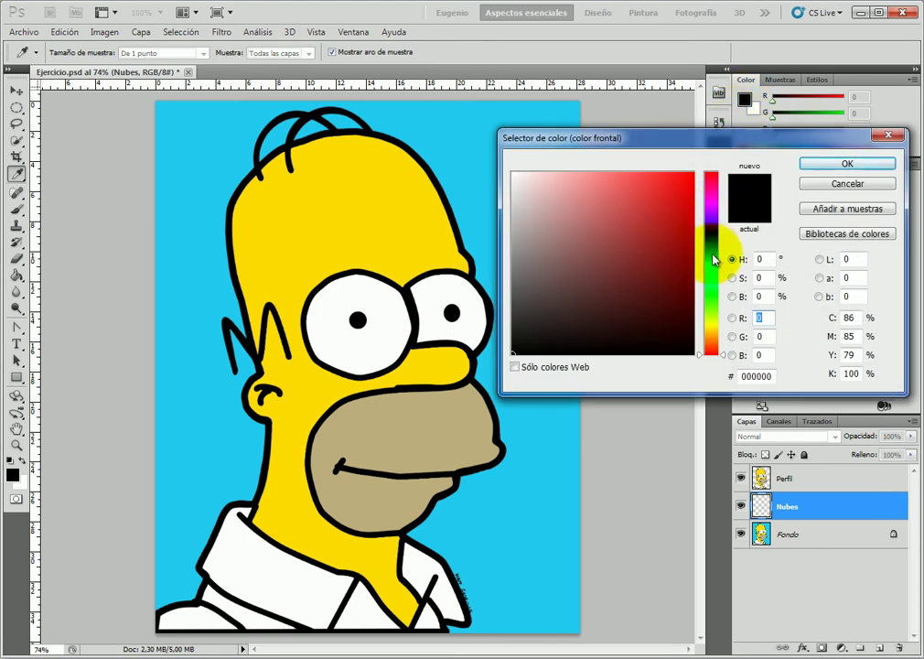
- Set the foreground to blue #008aff and render Filtro > Interpretar > Nubes on the layer
left_click_drag(715, 261, 716, 256)
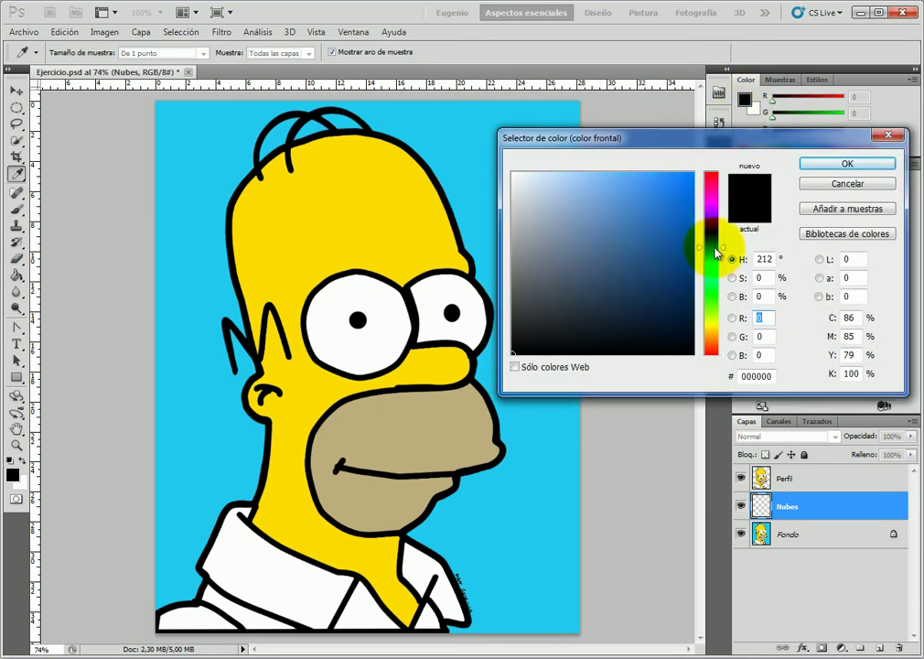
left_click_drag(680, 193, 699, 159)
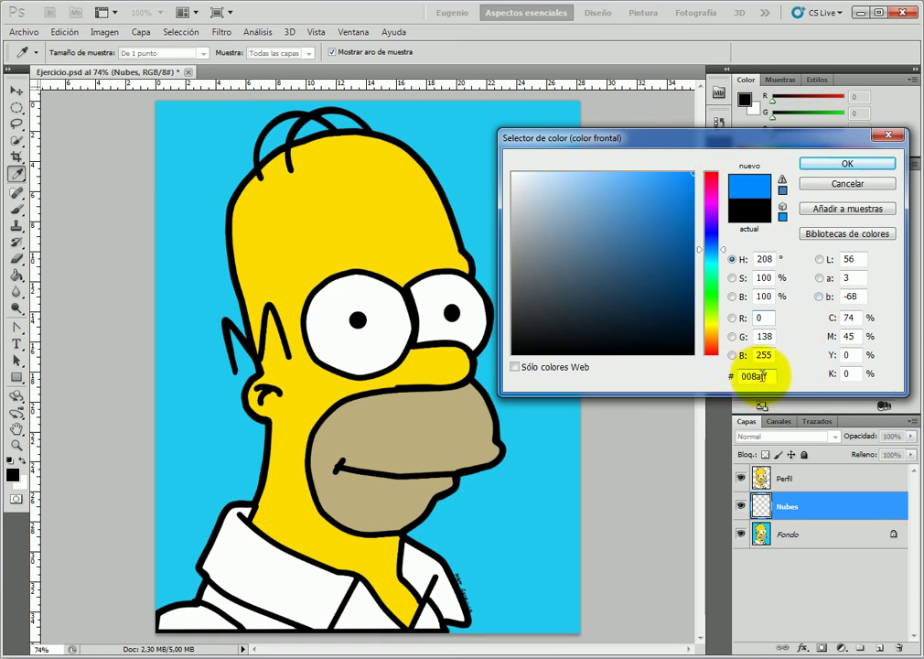
left_click(847, 164)
key("g")
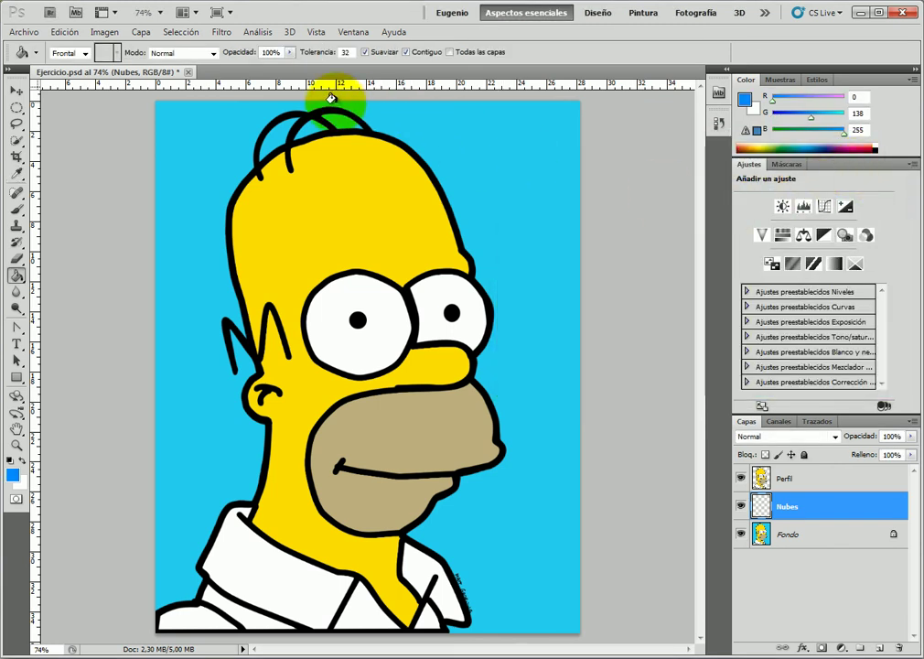
left_click(222, 33)
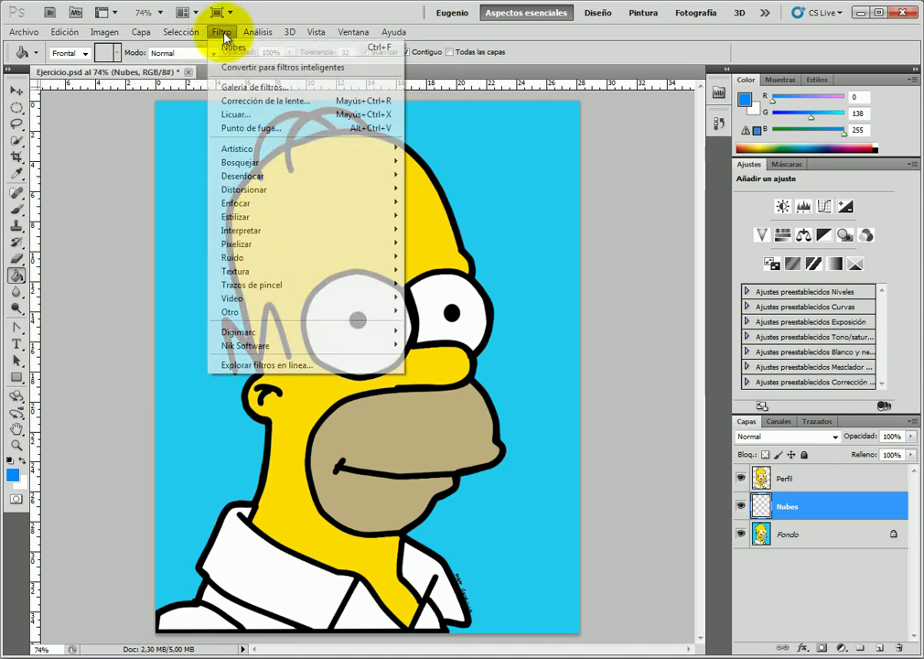
mouse_move(274, 230)
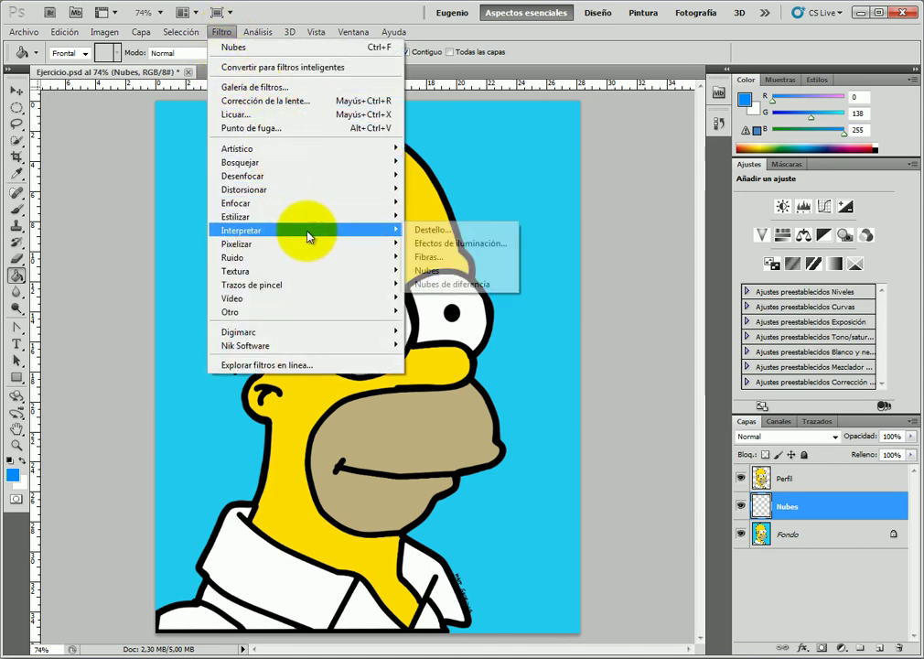
left_click(454, 273)
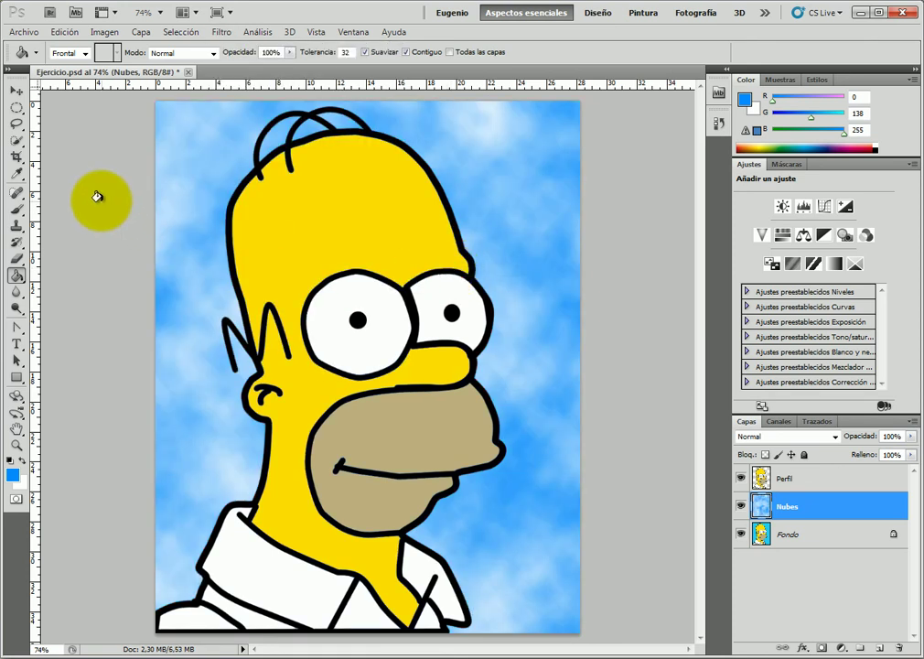
left_click(25, 34)
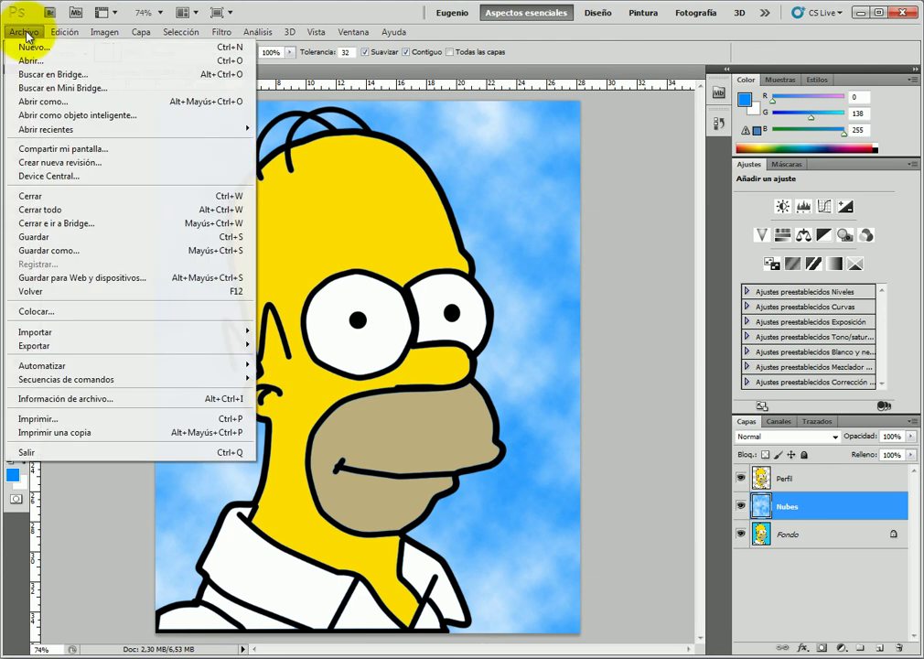
- Save Ejercicio.psd with its new cloud background
left_click(76, 237)
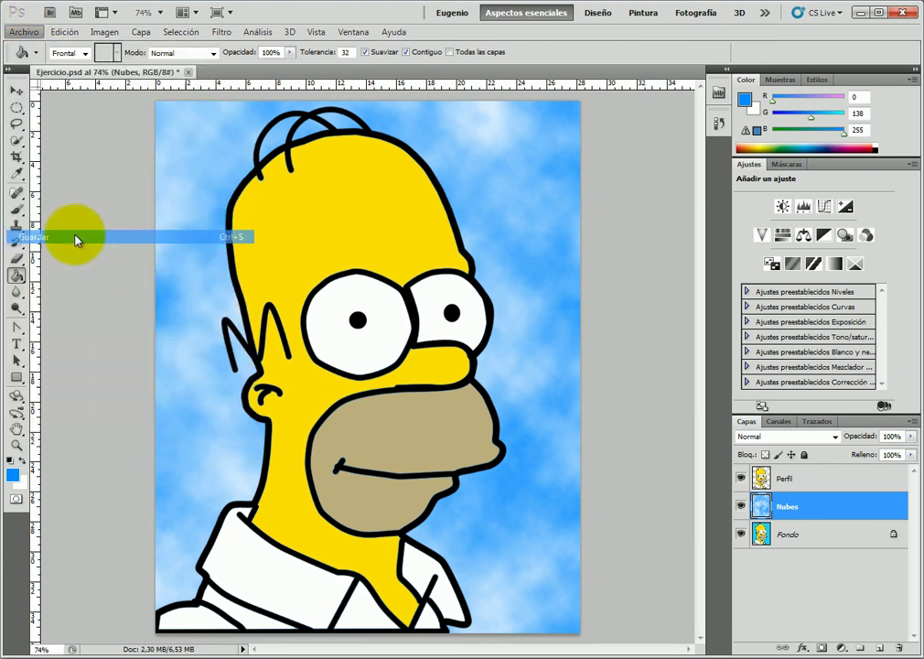